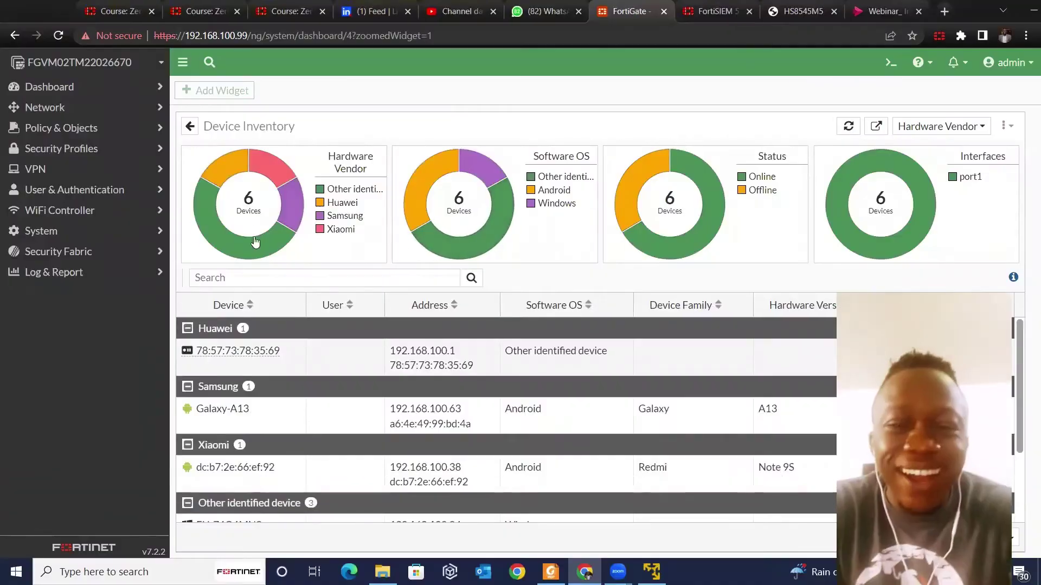
# - Browse the FortiView Web Sites, Applications and Destinations views, setting Destinations' time period to now
pyautogui.click(82, 98)
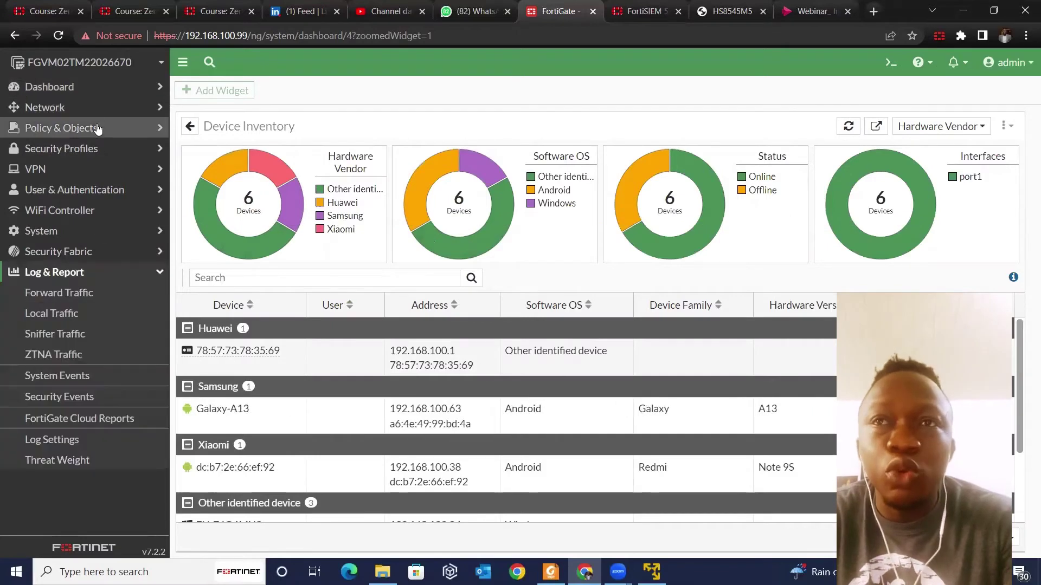
pyautogui.click(90, 274)
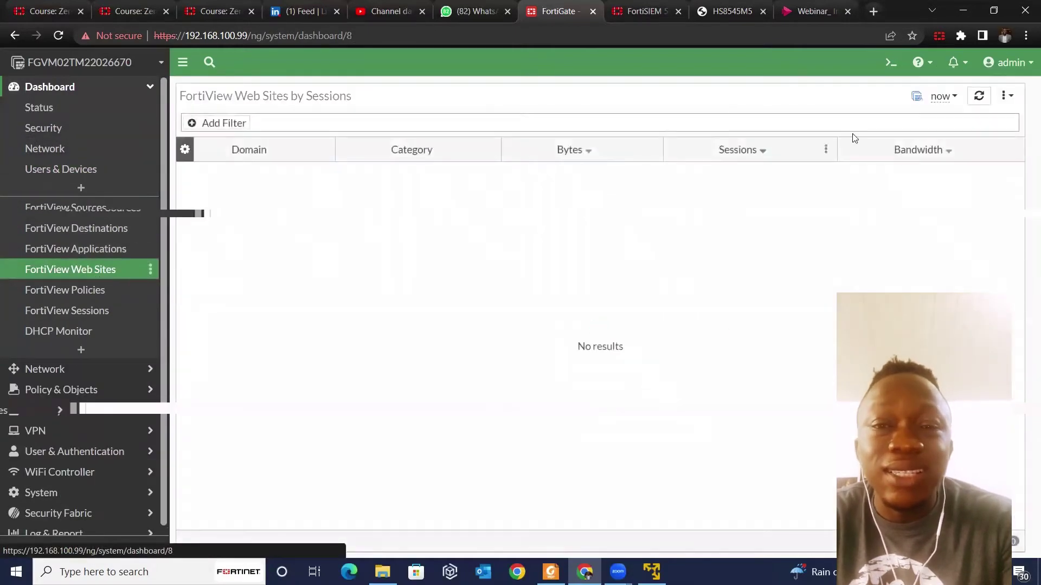
pyautogui.click(92, 250)
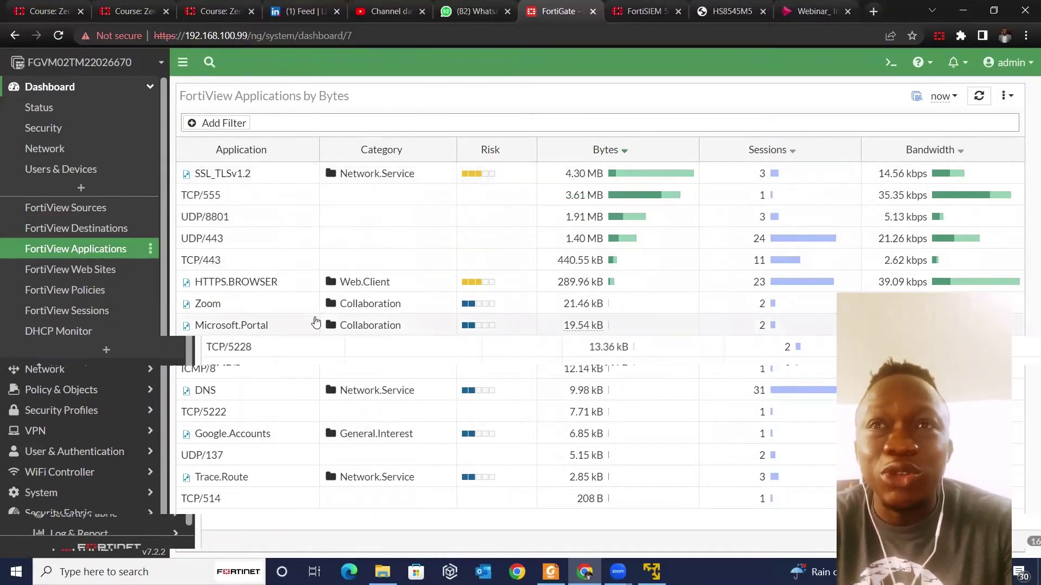
pyautogui.click(109, 230)
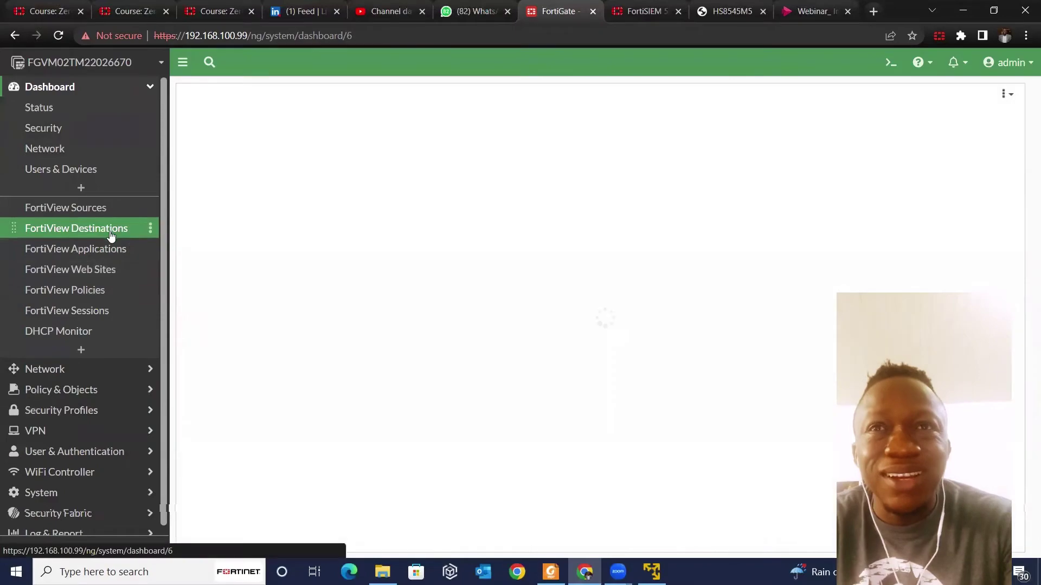
pyautogui.click(938, 98)
pyautogui.click(948, 113)
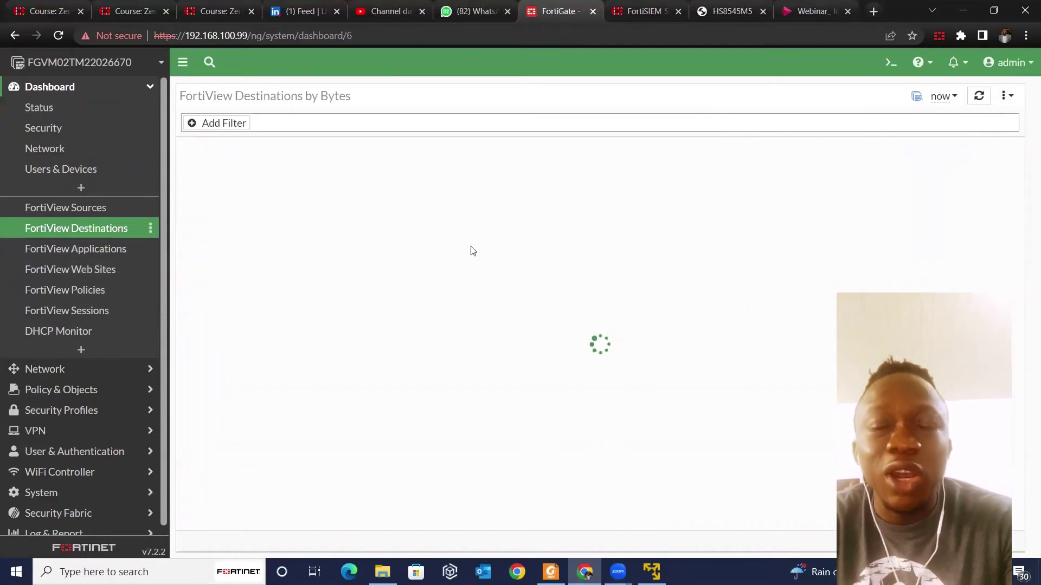
pyautogui.scroll(-1, 270, 211)
pyautogui.scroll(-10, 325, 201)
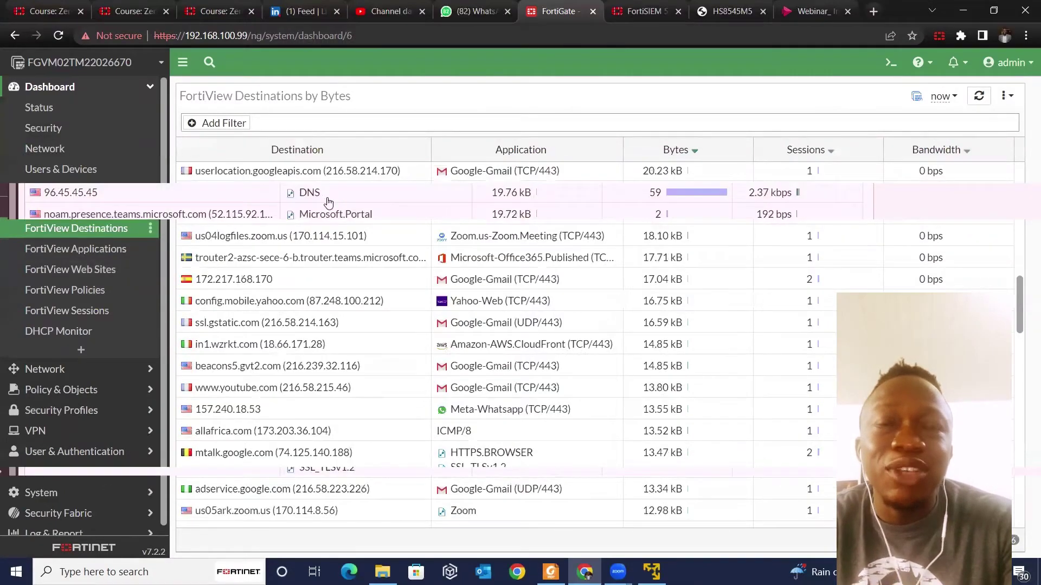
pyautogui.scroll(10, 480, 203)
# - Check FortiView Sources and Web Sites, then the Status dashboard and the Firewall Policy list
pyautogui.click(66, 208)
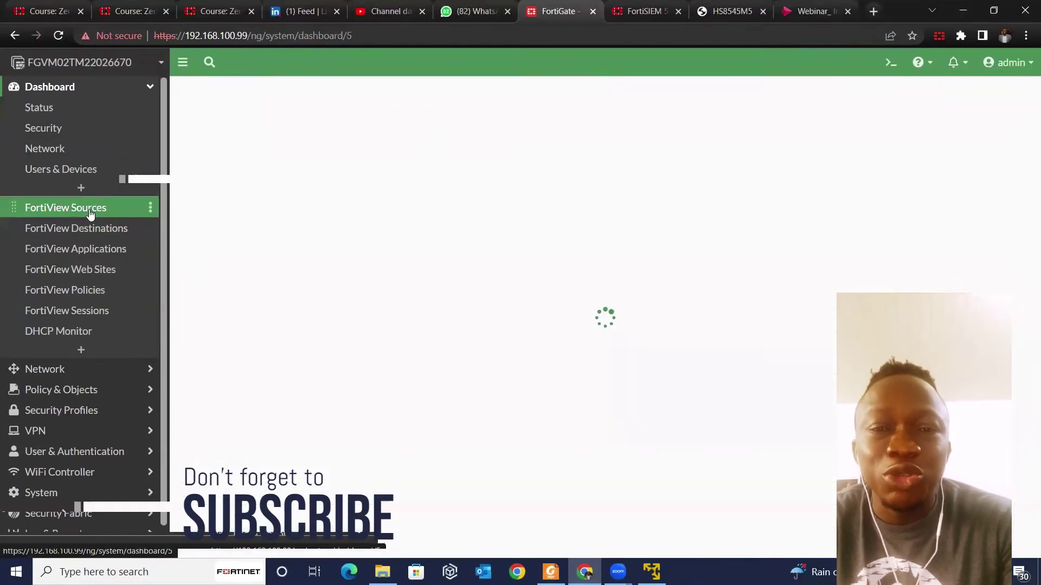
pyautogui.moveTo(938, 97)
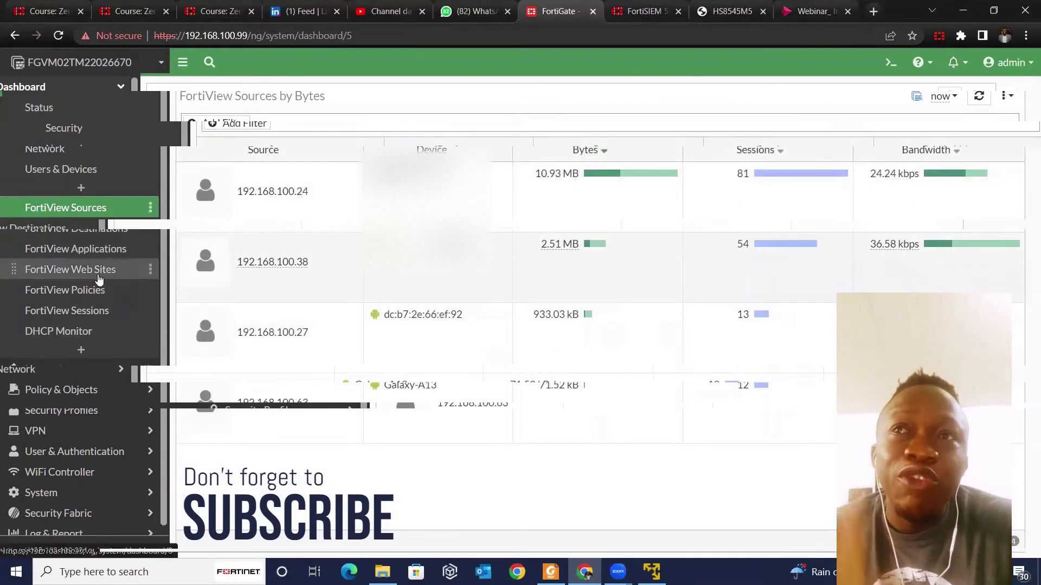
pyautogui.click(69, 274)
pyautogui.click(97, 107)
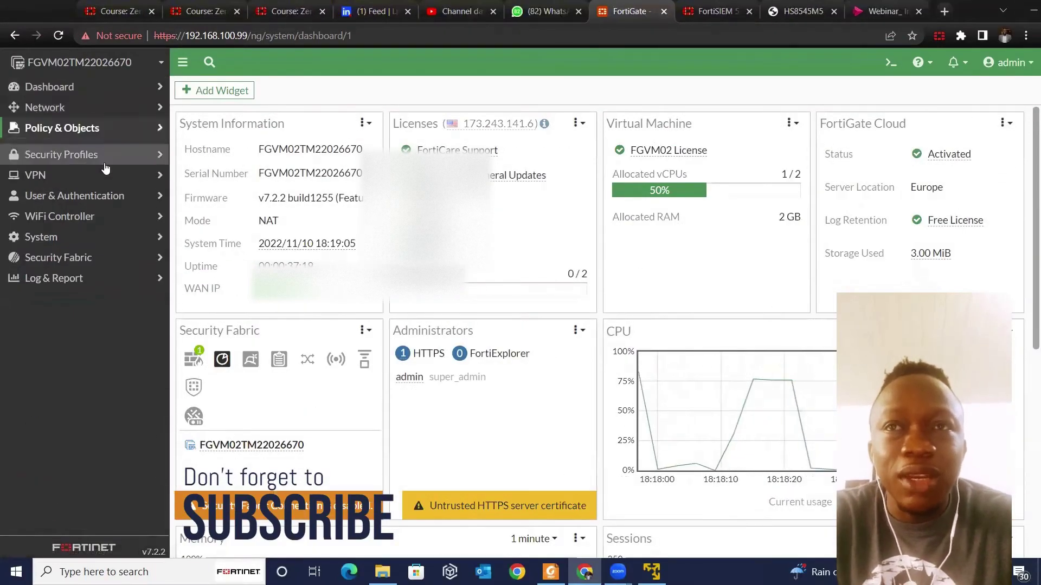
pyautogui.click(62, 126)
pyautogui.moveTo(271, 172)
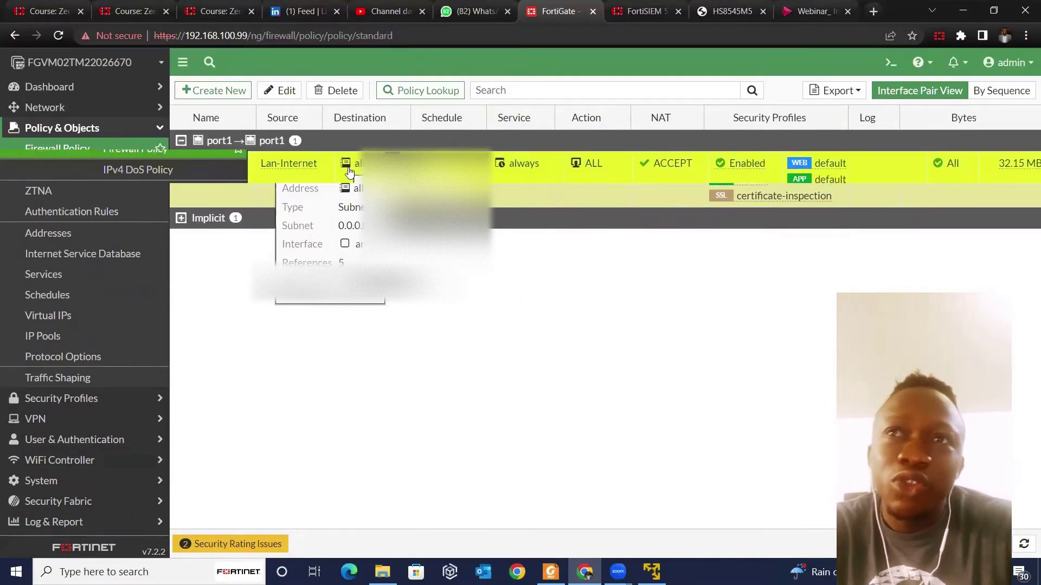
# - Review the traffic shapers list and the SD-WAN zones page
pyautogui.click(65, 377)
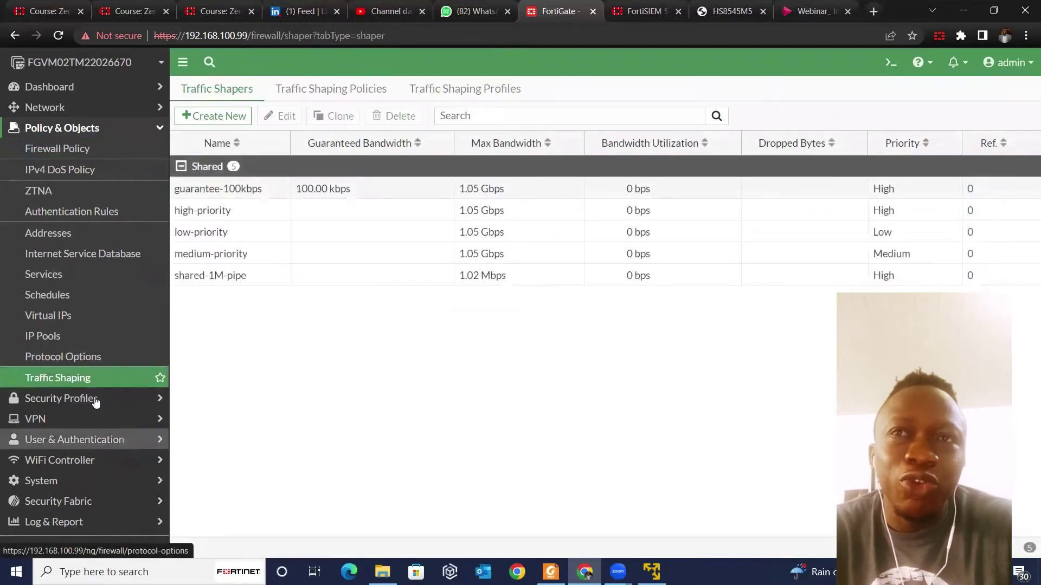
pyautogui.click(99, 111)
pyautogui.click(114, 108)
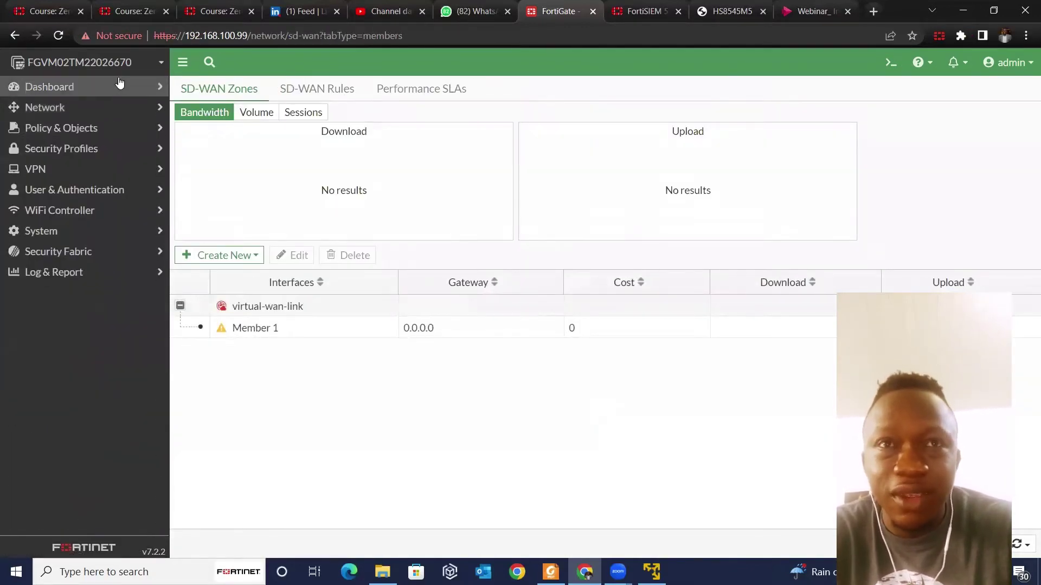
# - Look at the DHCP Monitor and FortiView Sessions, Web Sites and Sources, changing the time period
pyautogui.click(92, 87)
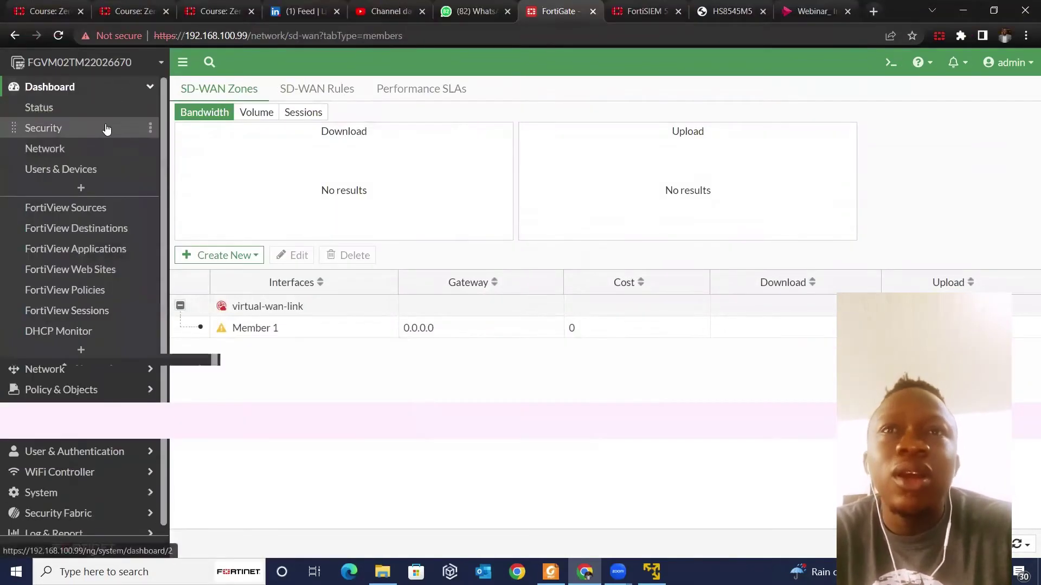
pyautogui.click(66, 332)
pyautogui.click(114, 312)
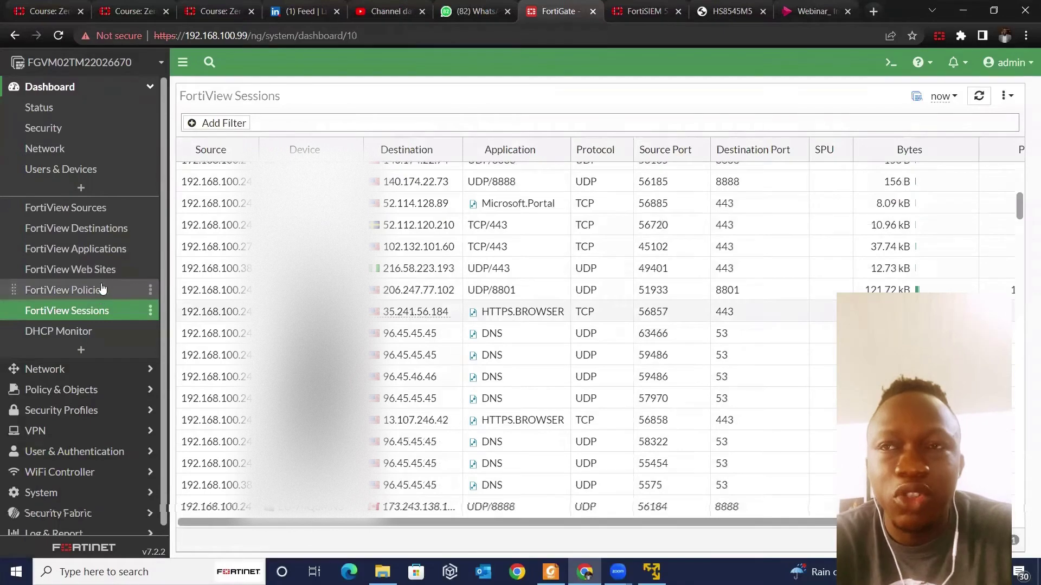
pyautogui.click(71, 270)
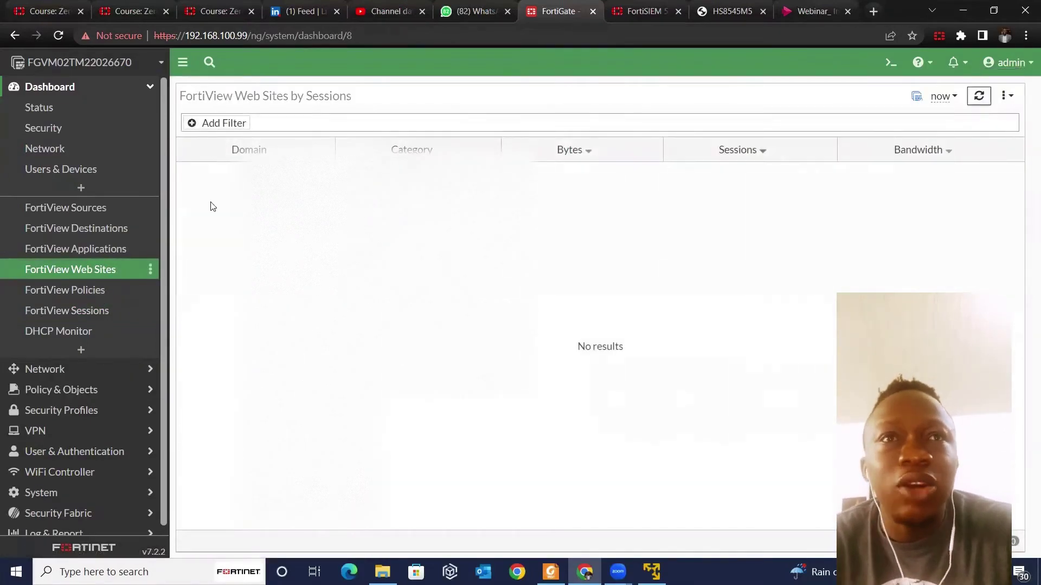
pyautogui.click(66, 207)
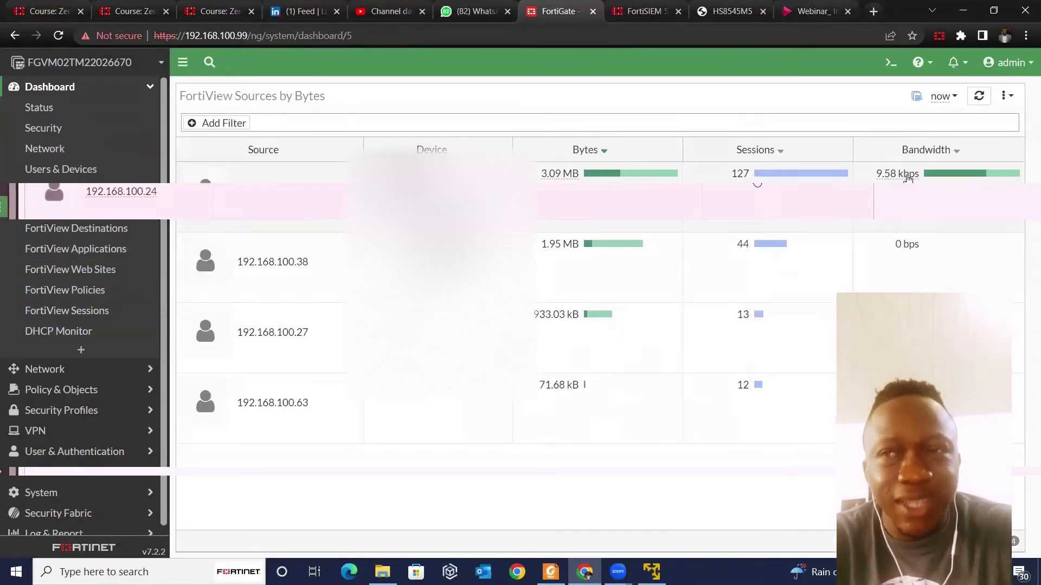
pyautogui.click(943, 96)
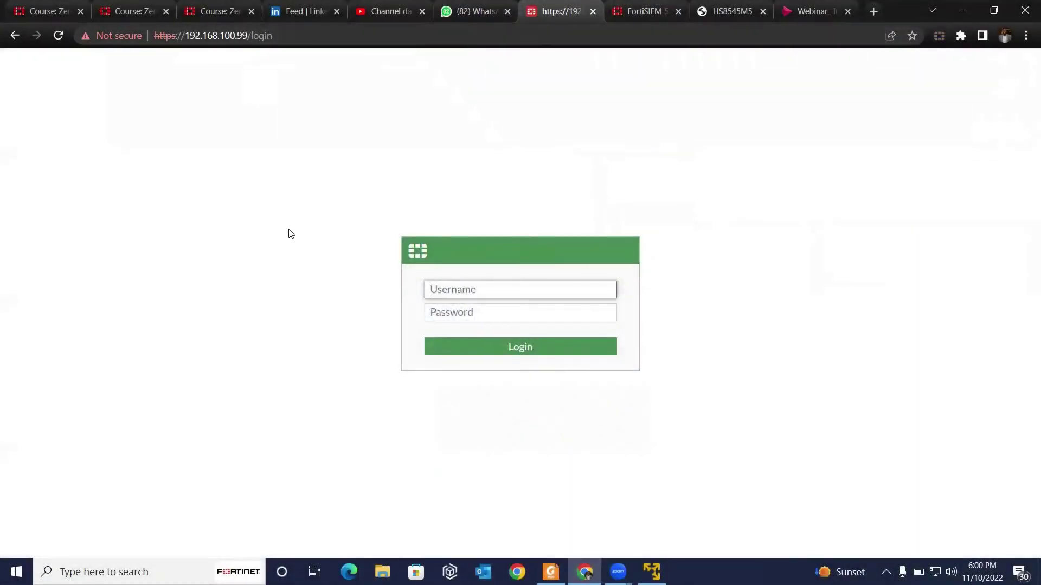
# - Reload the login page and sign in as admin with the account password
pyautogui.click(282, 36)
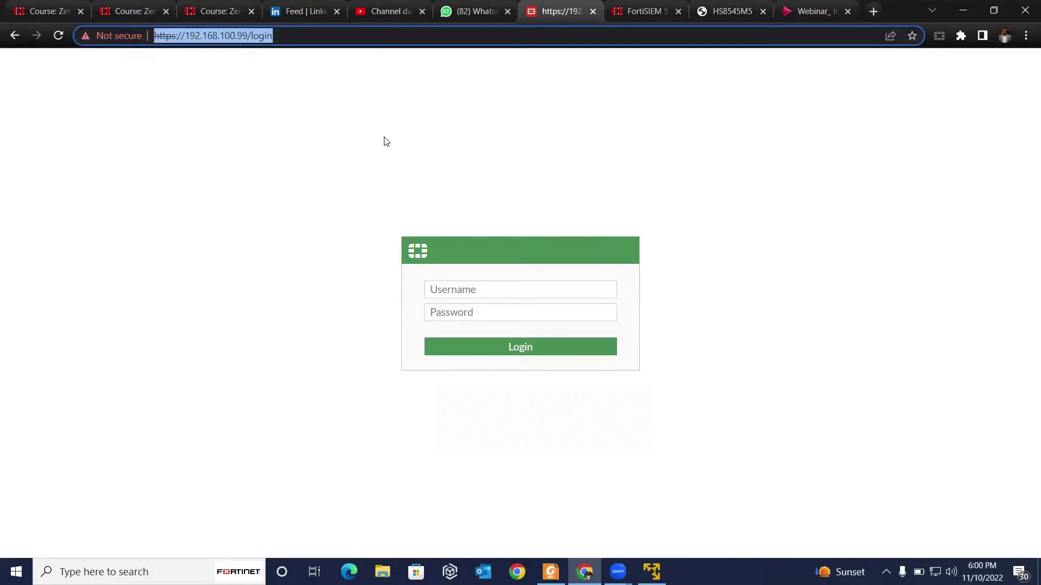
pyautogui.press('Return')
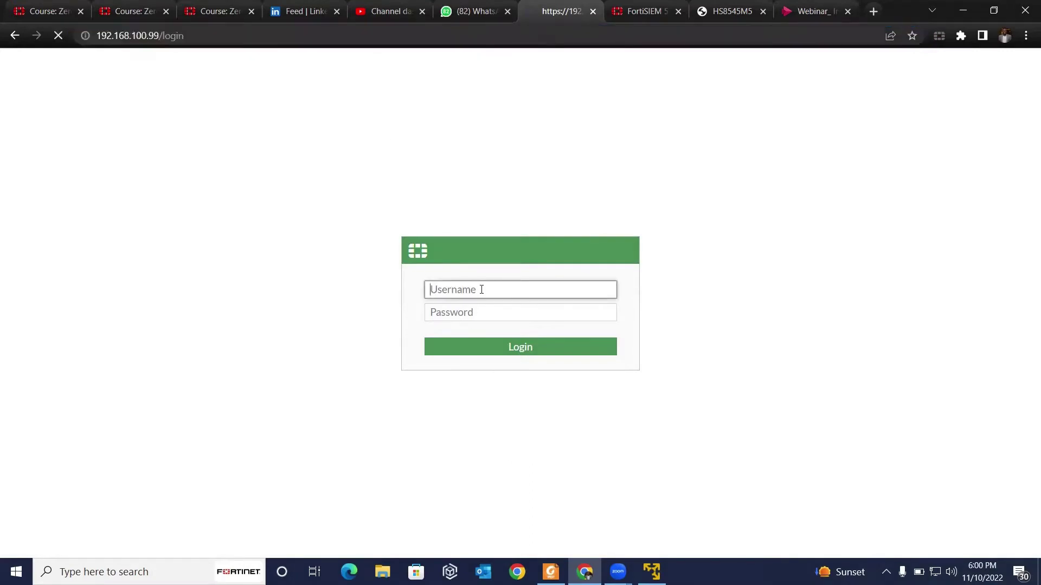
pyautogui.press('Tab')
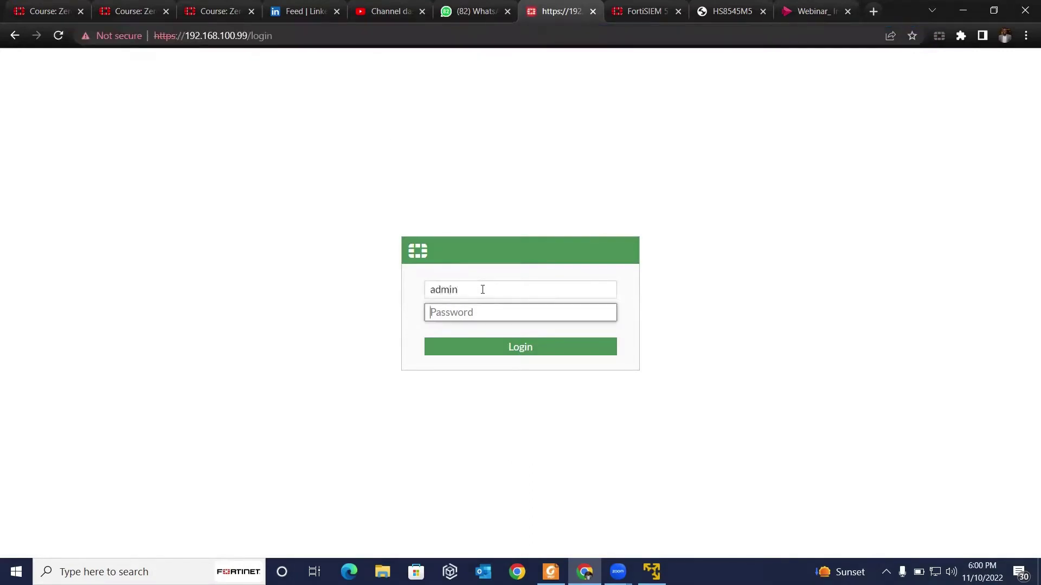
pyautogui.press('Return')
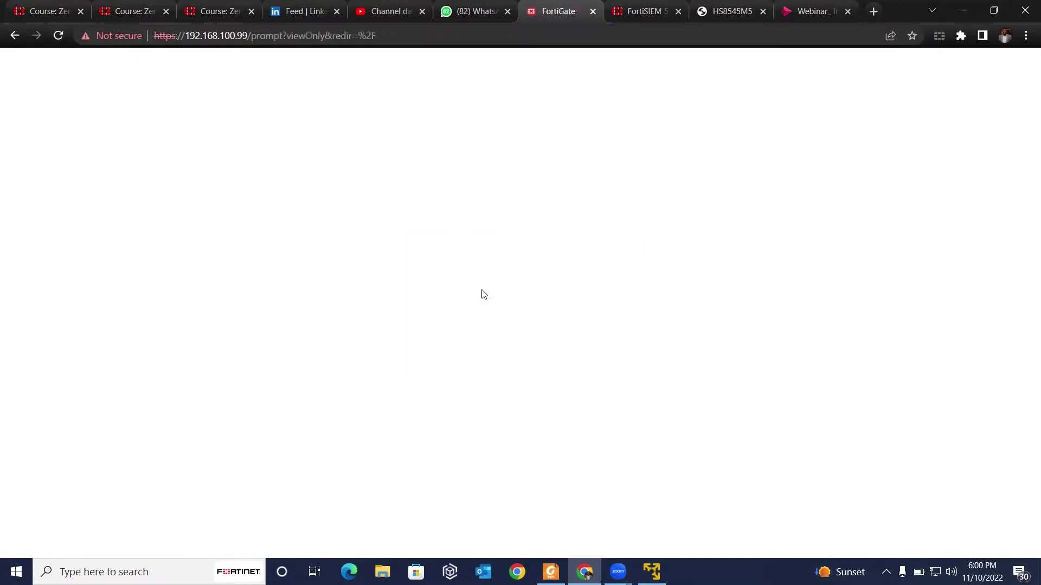
# - Skip the initial setup prompt with Later and collapse the Dashboard menu group
pyautogui.click(558, 381)
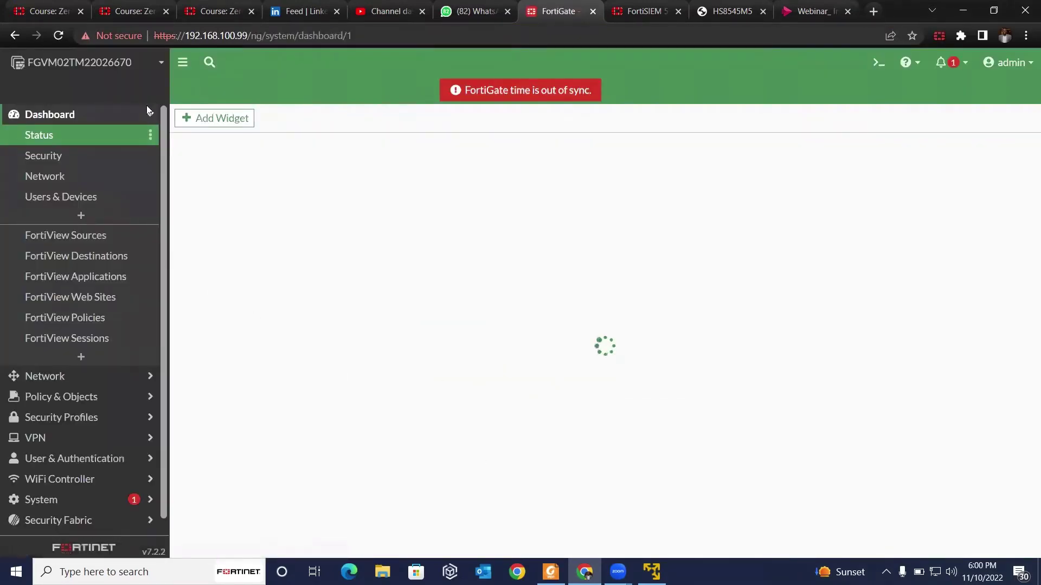
pyautogui.click(146, 113)
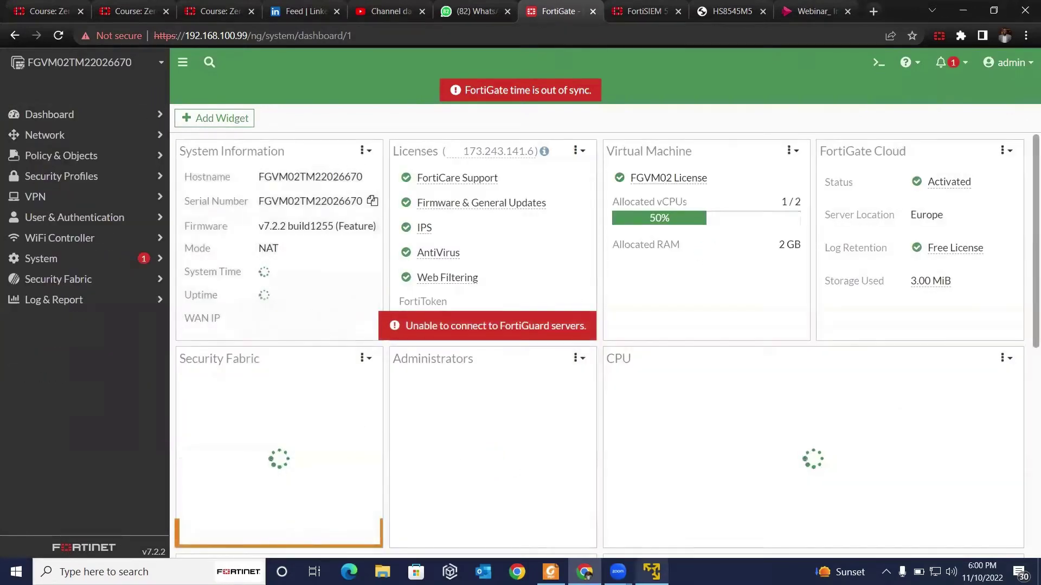
pyautogui.click(651, 571)
pyautogui.click(284, 154)
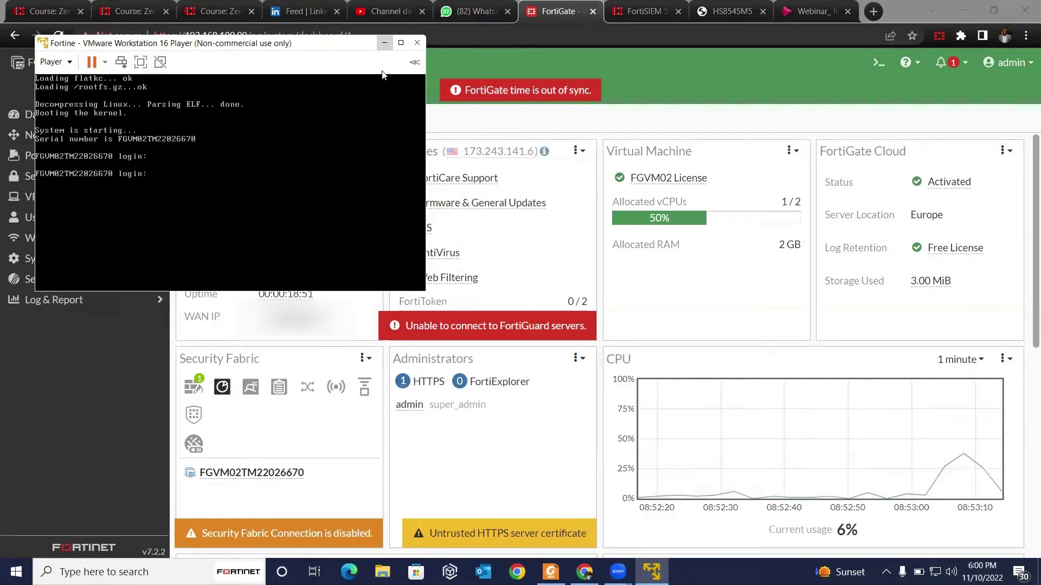
pyautogui.click(385, 43)
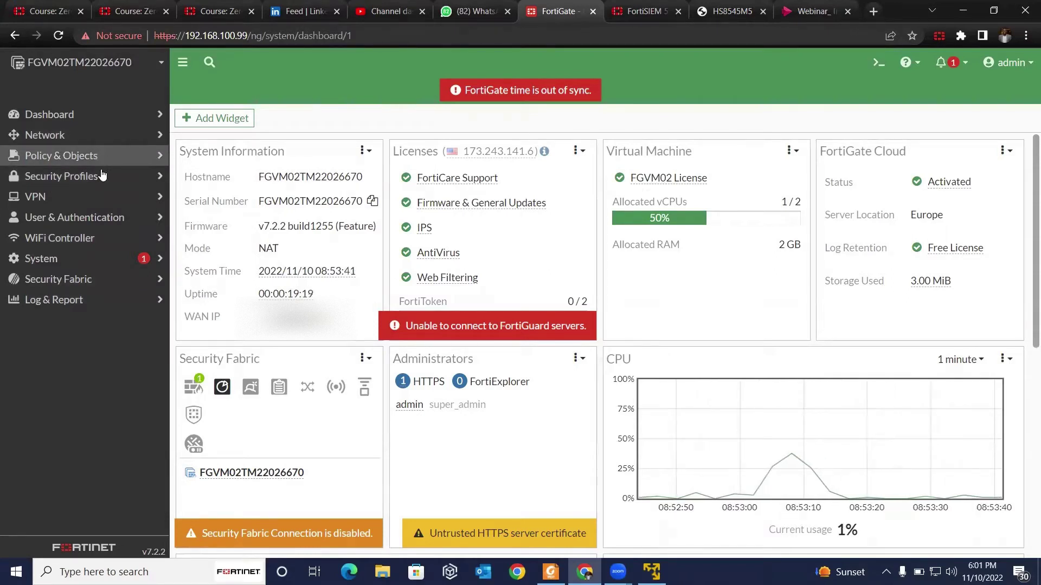
# - Check the Firewall Policy list holding only the implicit policy, then go to System > Settings
pyautogui.click(101, 165)
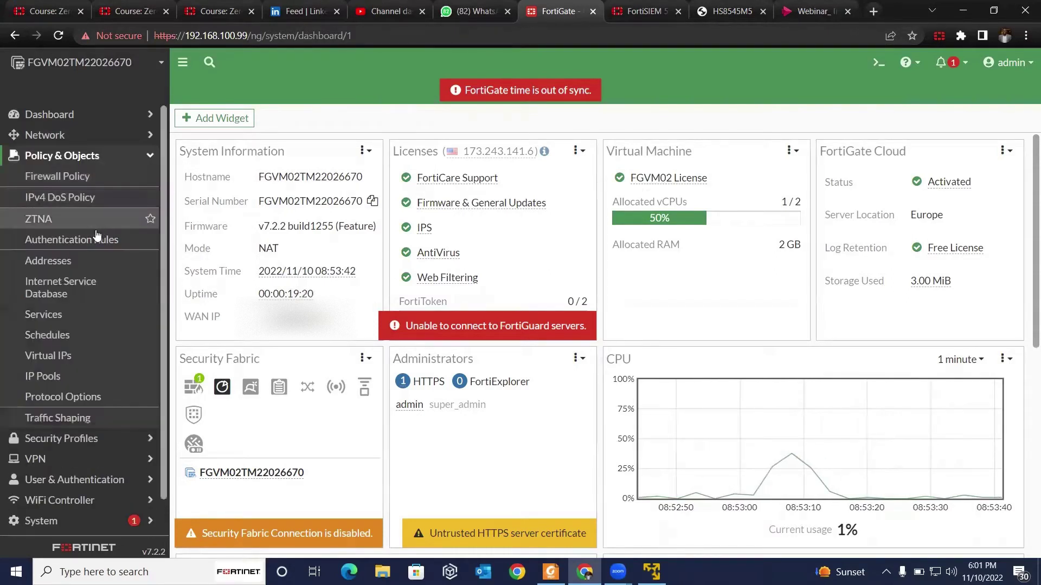
pyautogui.click(90, 175)
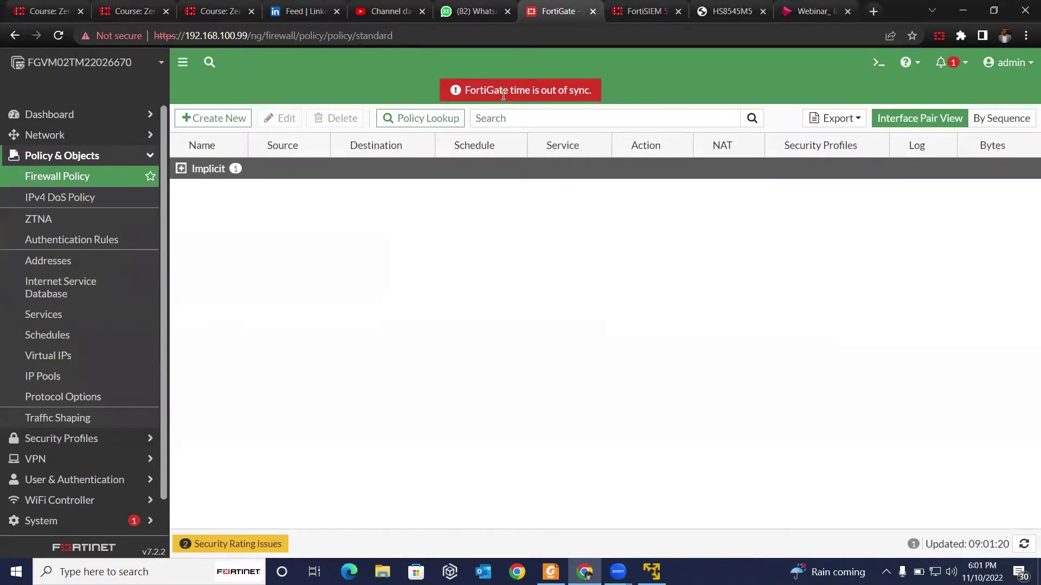
pyautogui.click(131, 157)
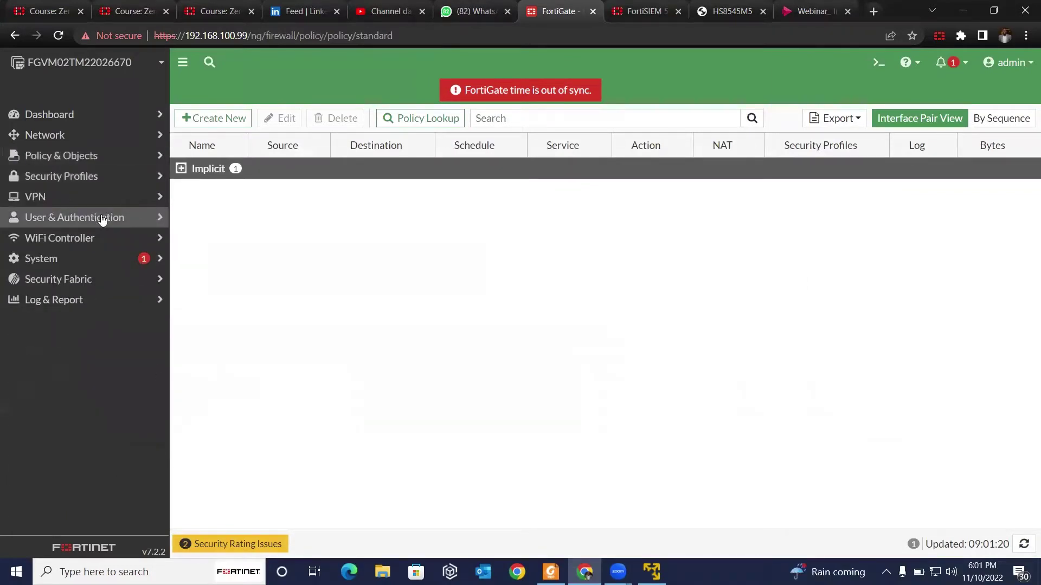
pyautogui.click(99, 261)
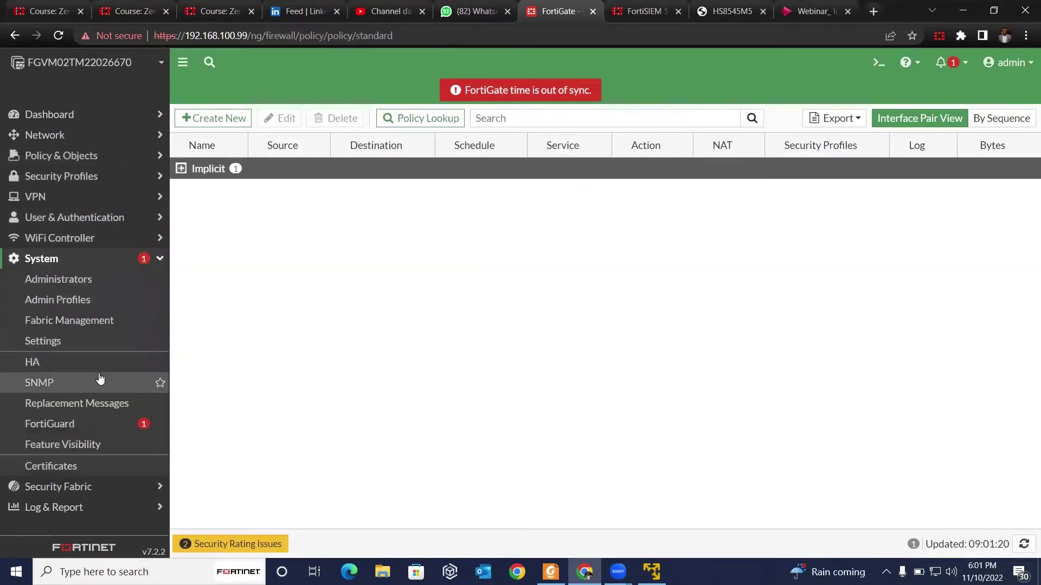
pyautogui.click(100, 350)
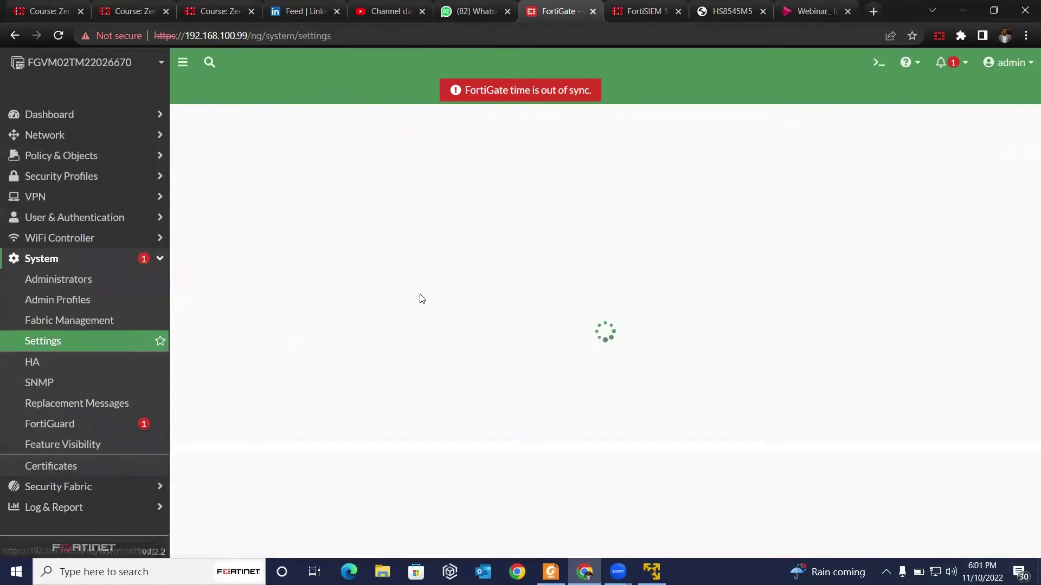
# - Pick the (GMT+2:00) Athens, Sofia, Vilnius entry from the Time zone list
pyautogui.scroll(-2, 422, 297)
pyautogui.scroll(2, 422, 297)
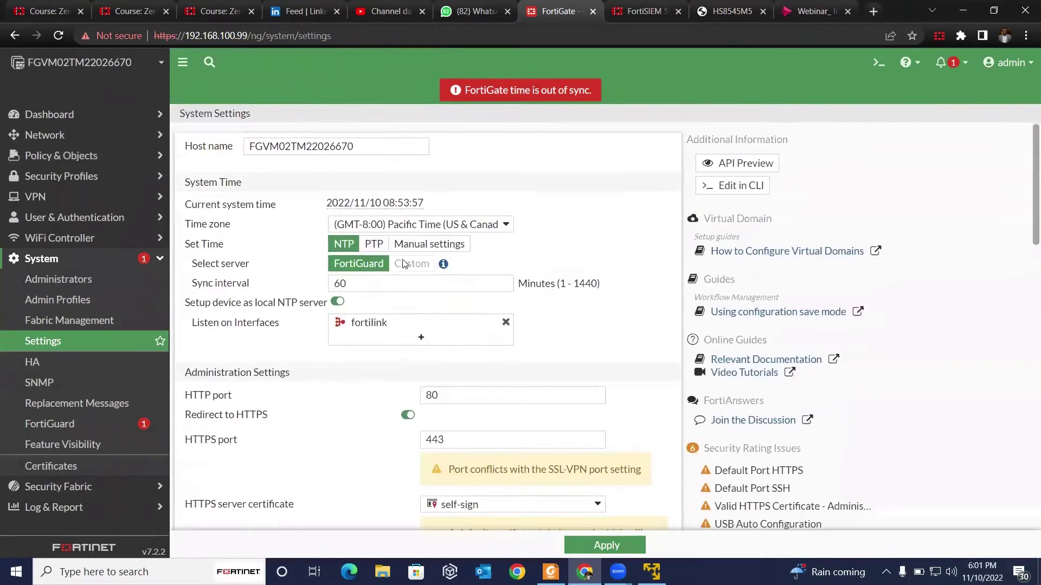
pyautogui.click(422, 224)
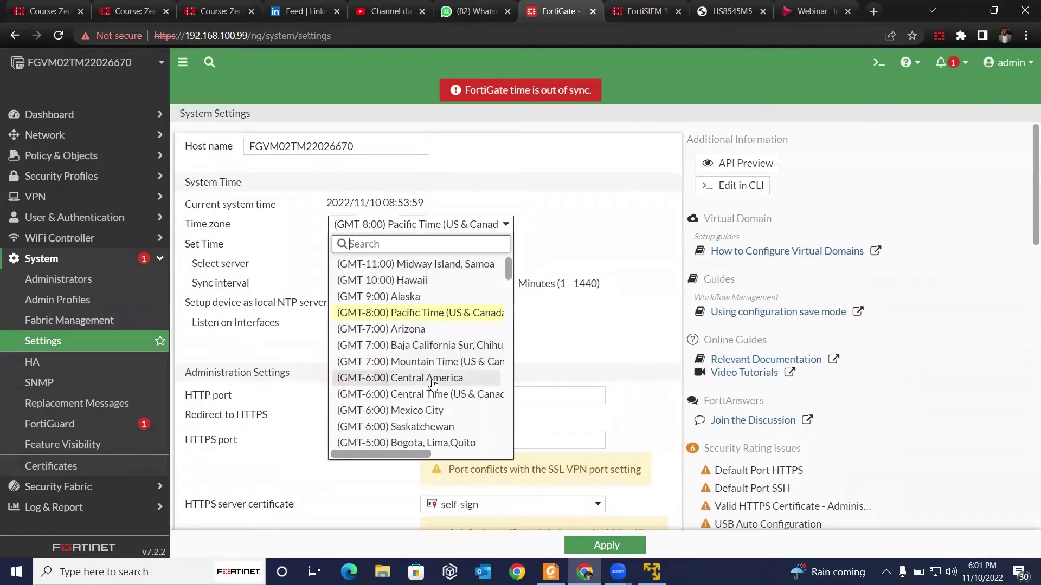
pyautogui.scroll(-3, 433, 391)
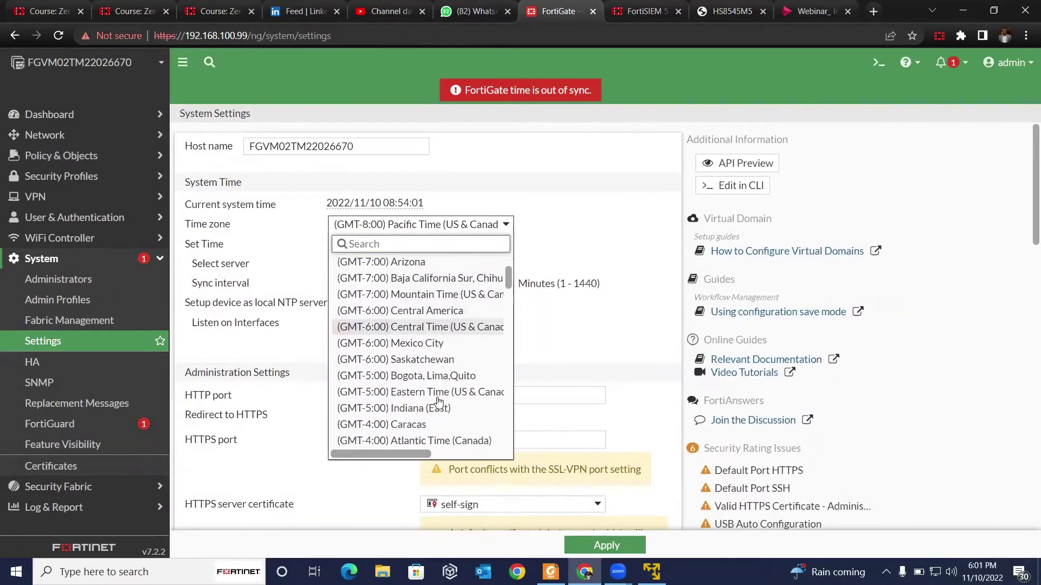
pyautogui.scroll(-5, 438, 402)
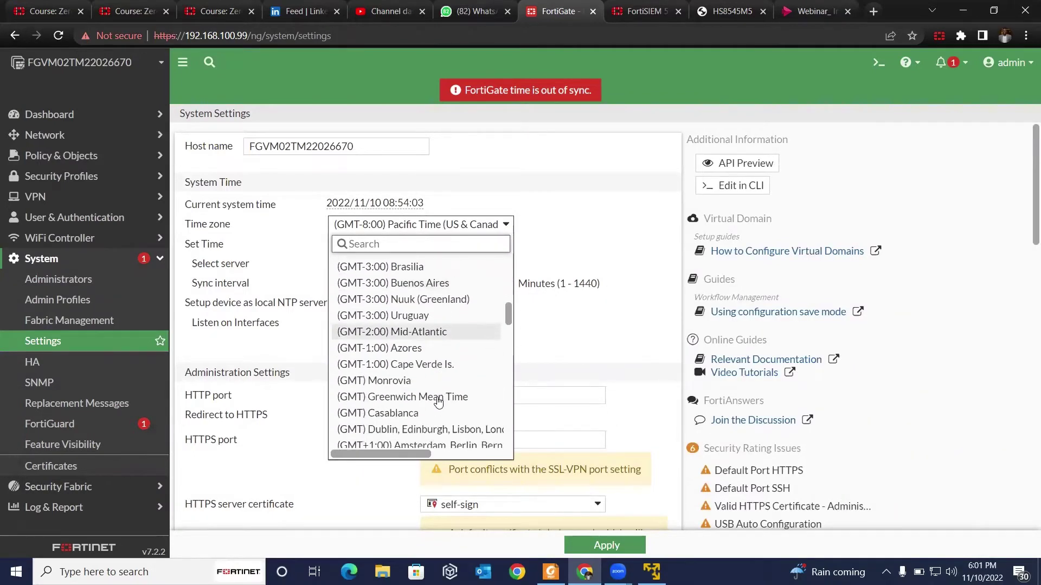
pyautogui.scroll(-1, 438, 402)
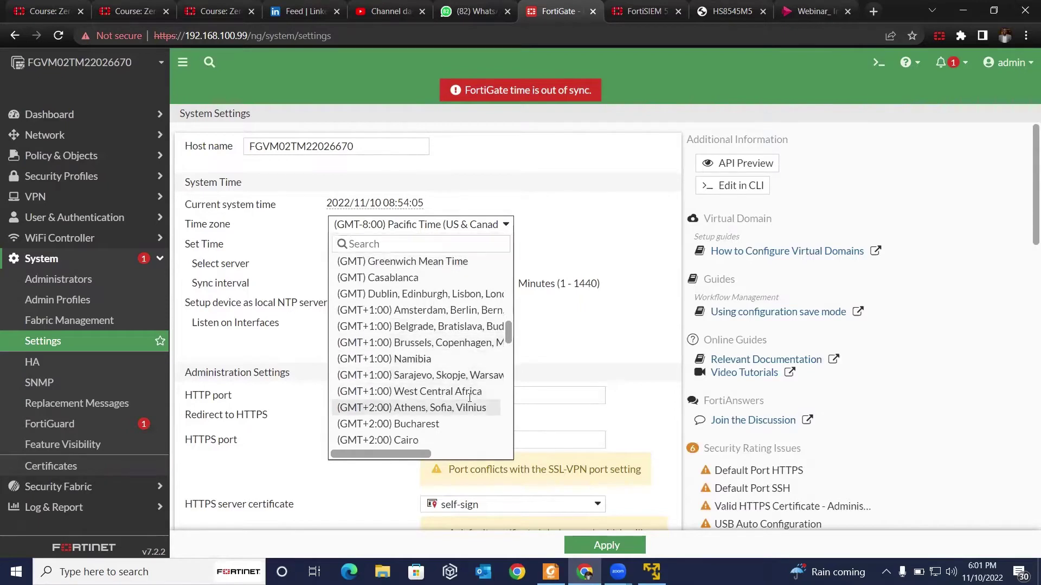
pyautogui.click(470, 404)
# - Change the time zone to (GMT+1:00) West Central Africa and apply the settings
pyautogui.click(467, 224)
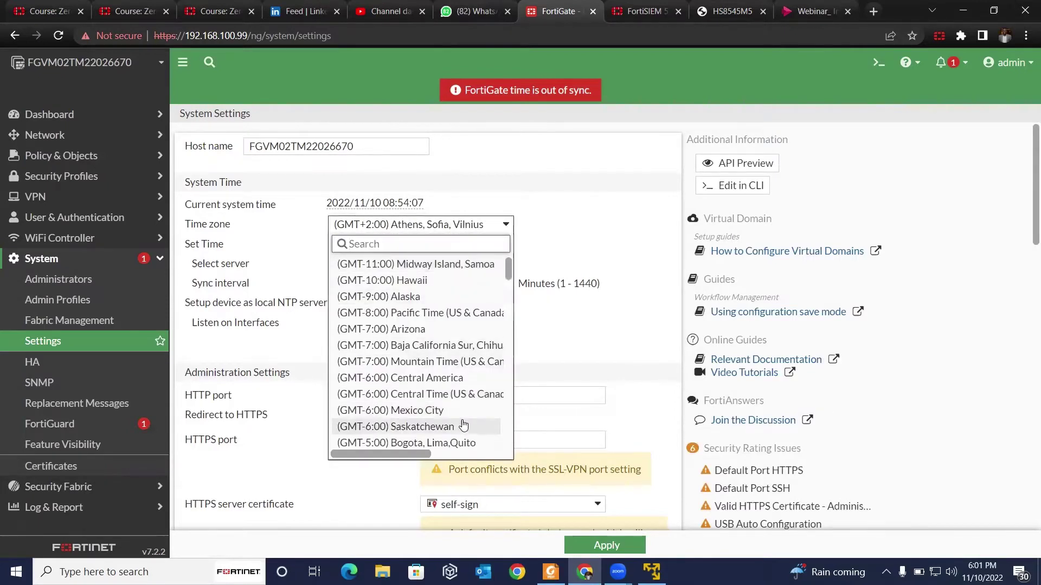
pyautogui.scroll(-2, 463, 424)
pyautogui.scroll(-1, 463, 421)
pyautogui.scroll(2, 465, 379)
pyautogui.scroll(1, 466, 377)
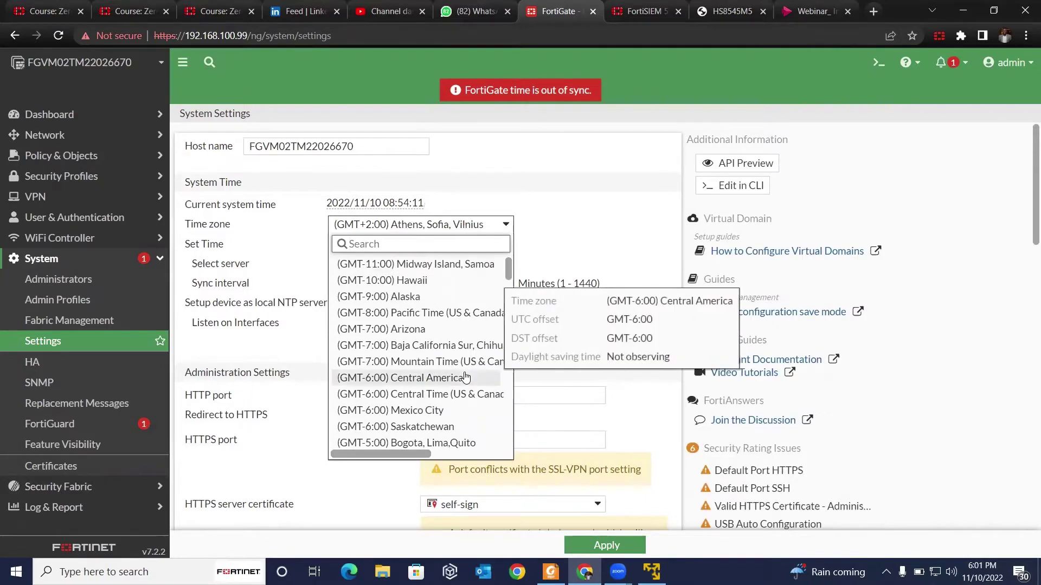
pyautogui.scroll(-2, 465, 377)
pyautogui.scroll(-4, 465, 377)
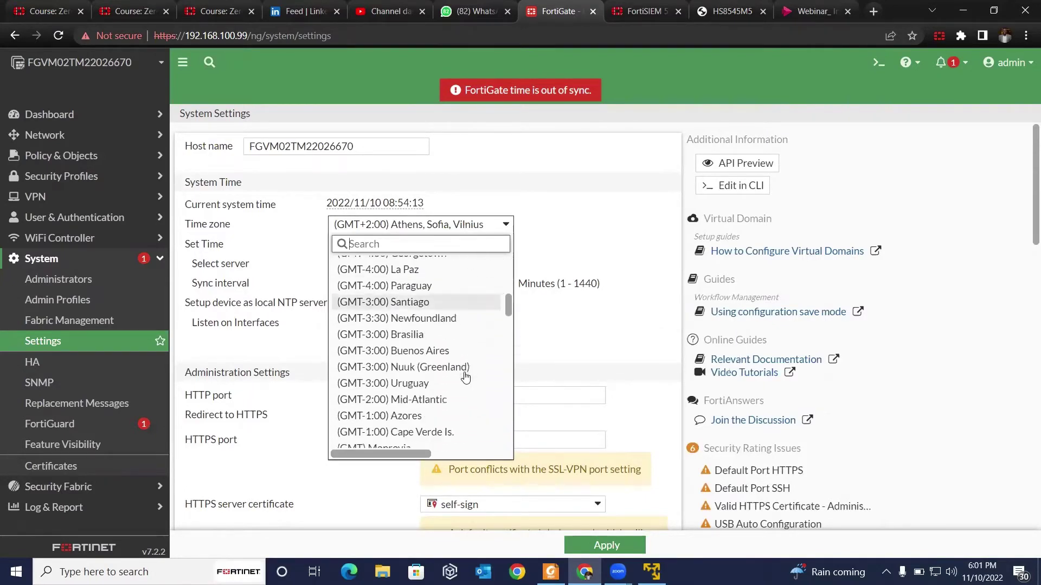
pyautogui.scroll(-6, 465, 378)
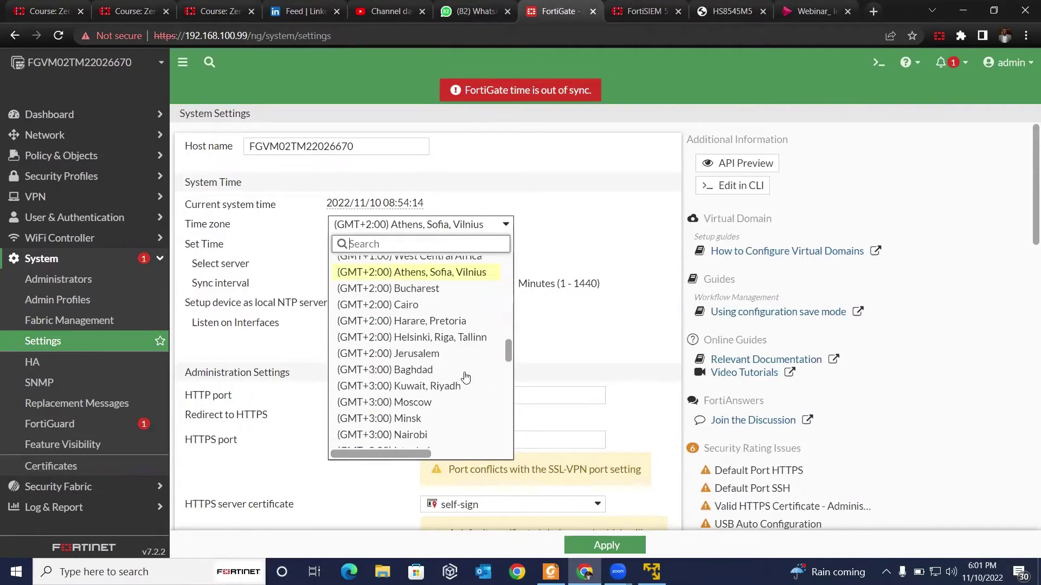
pyautogui.click(454, 260)
pyautogui.scroll(-3, 496, 461)
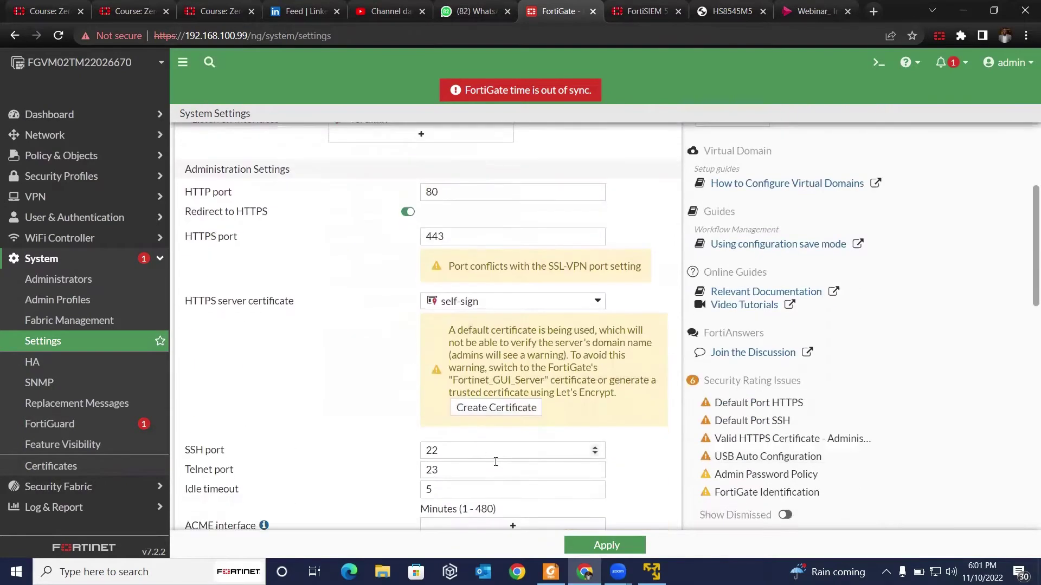
pyautogui.click(573, 538)
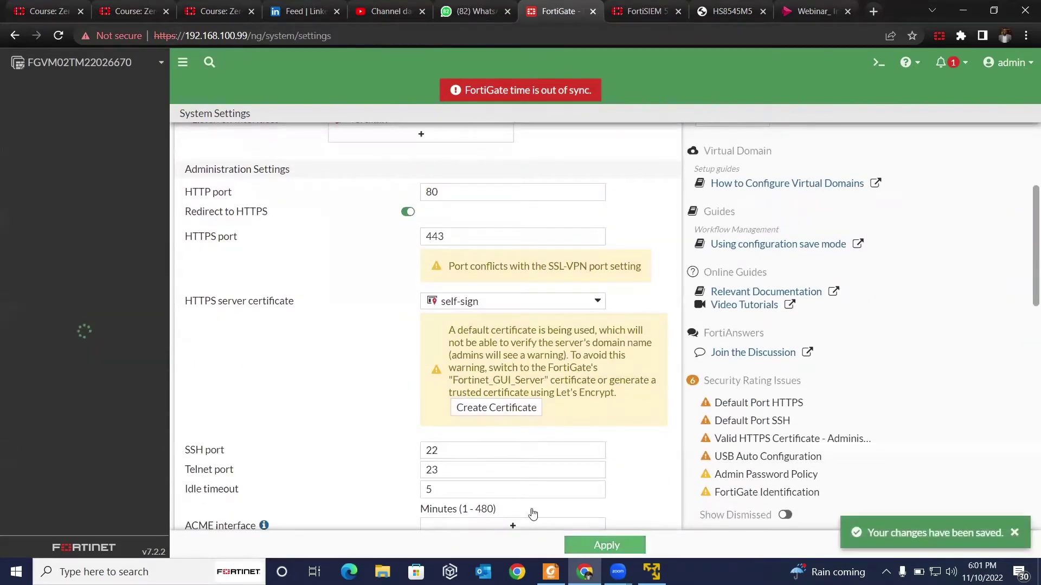
pyautogui.scroll(2, 389, 352)
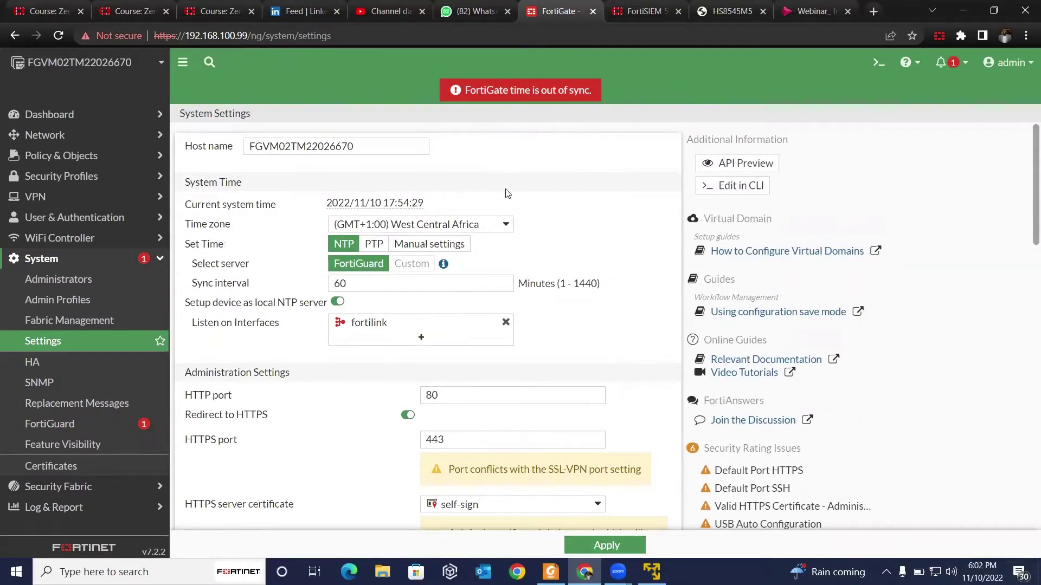
# - Revisit the Firewall Policy list under Policy & Objects
pyautogui.click(118, 261)
pyautogui.click(150, 156)
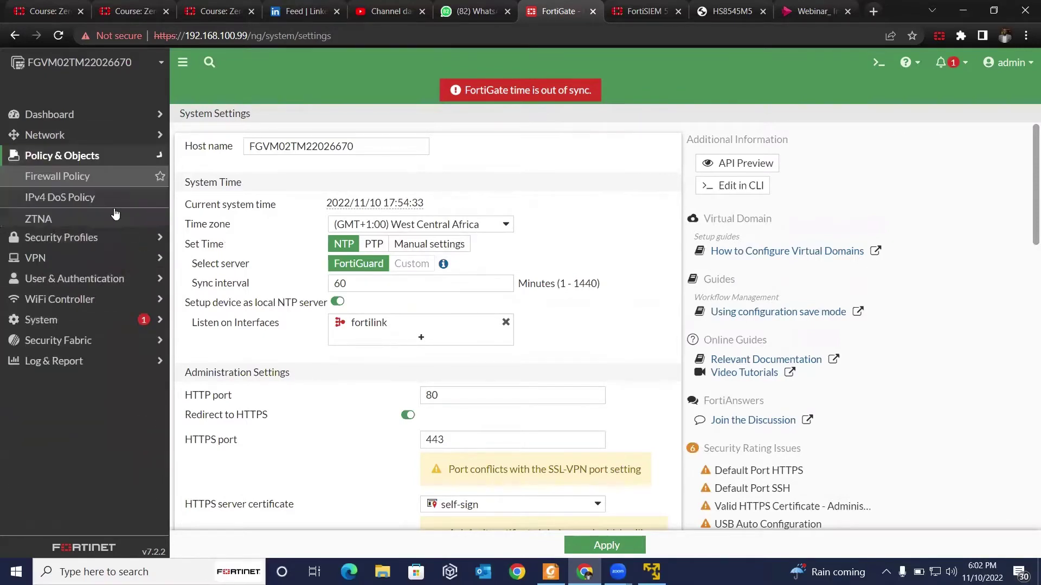
pyautogui.click(109, 176)
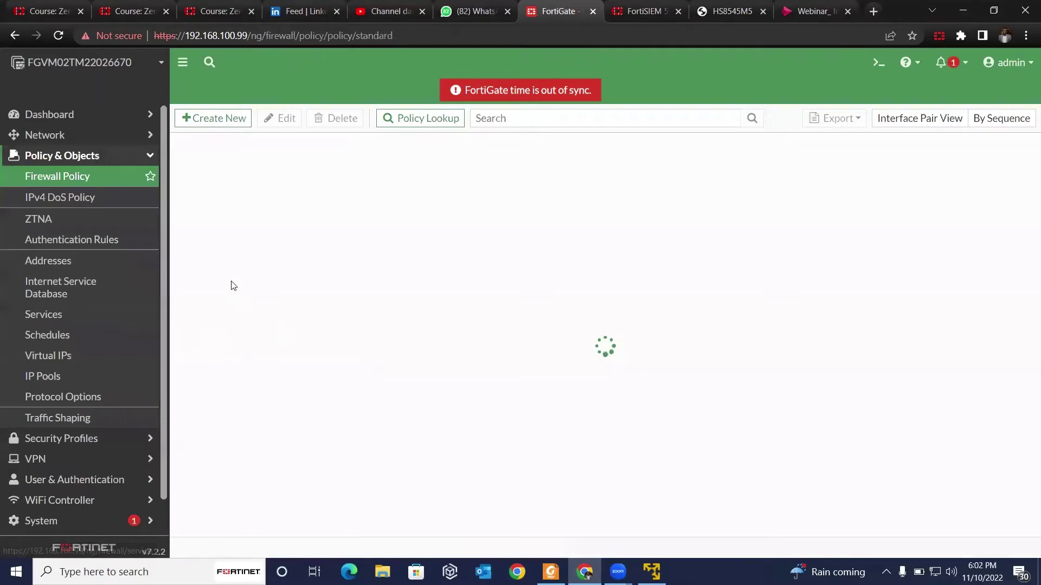
# - In Network > Interfaces, highlight port1's 192.168.100.99/255.255.255.0 address and open port1 for editing
pyautogui.click(113, 136)
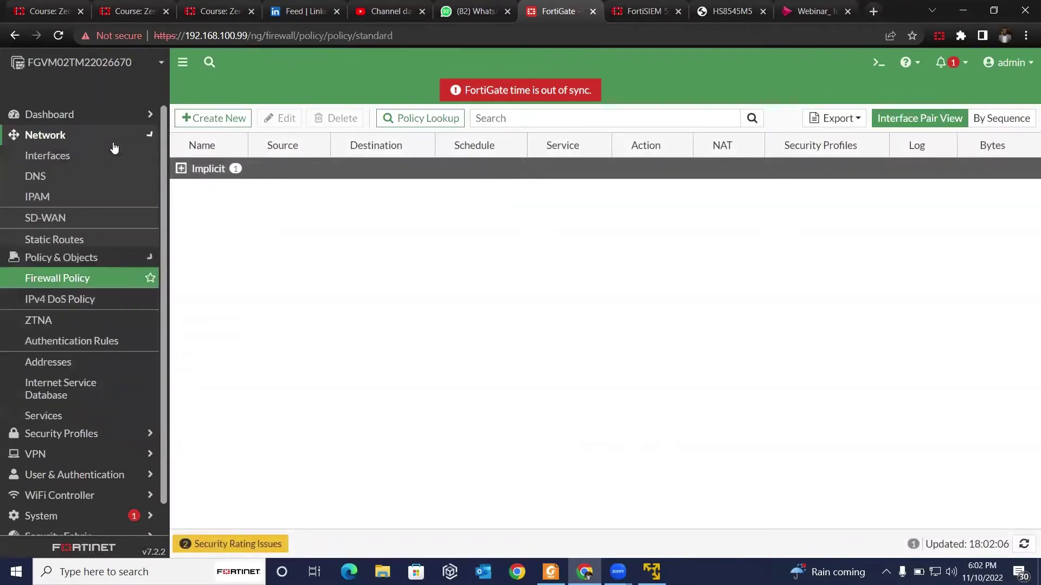
pyautogui.click(107, 157)
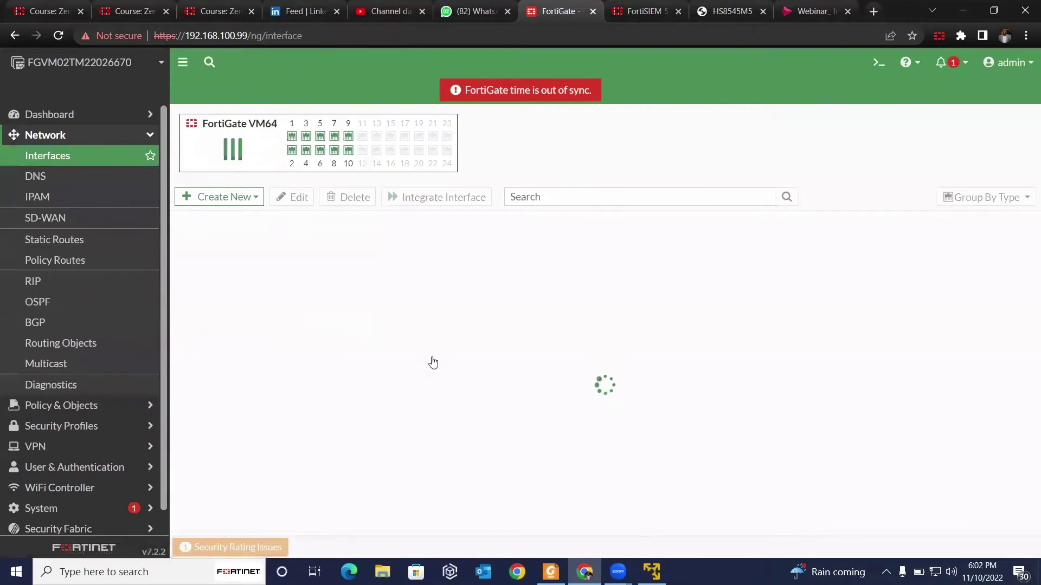
pyautogui.click(222, 338)
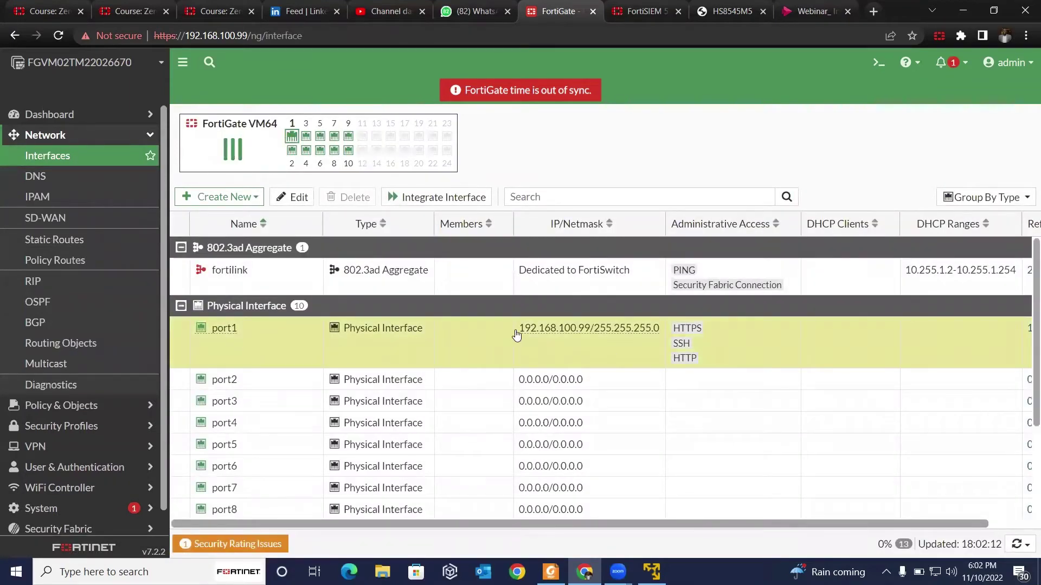
pyautogui.tripleClick(624, 344)
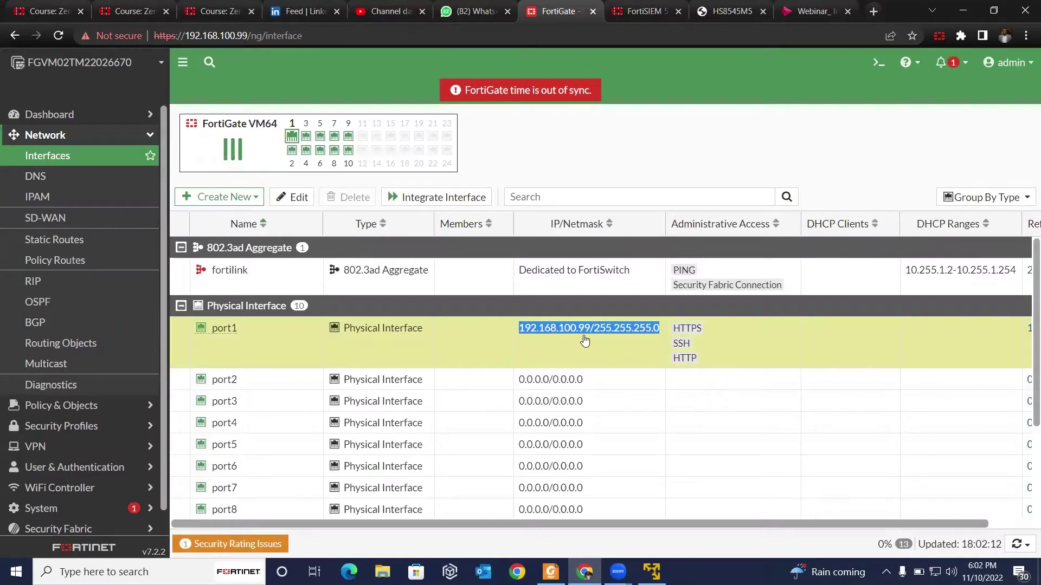
pyautogui.doubleClick(398, 346)
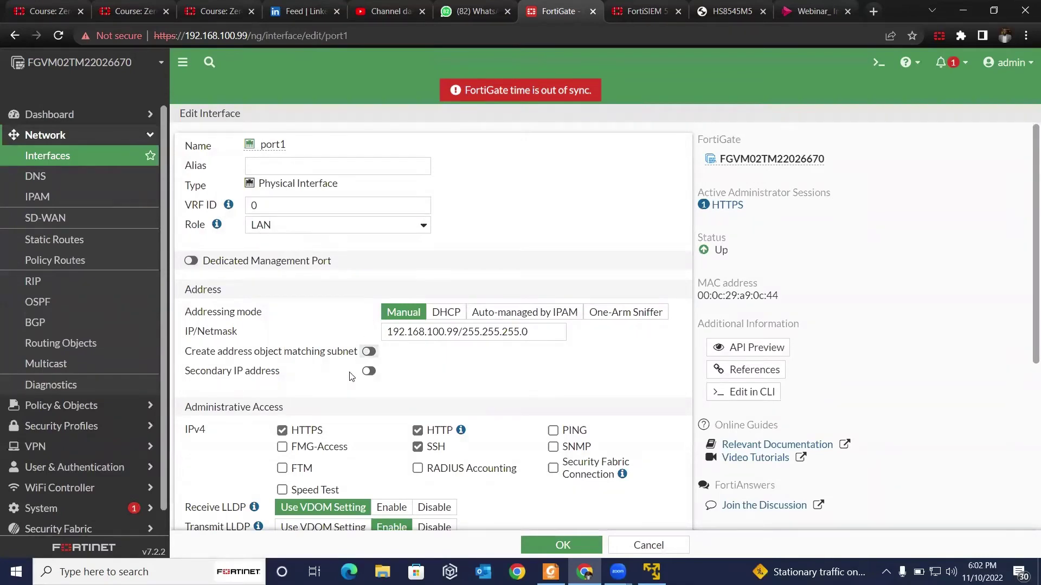
# - Enable port1's DHCP server with the default 192.168.100.2–192.168.100.254 range and save, confirming the admin-session prompt
pyautogui.scroll(-4, 350, 374)
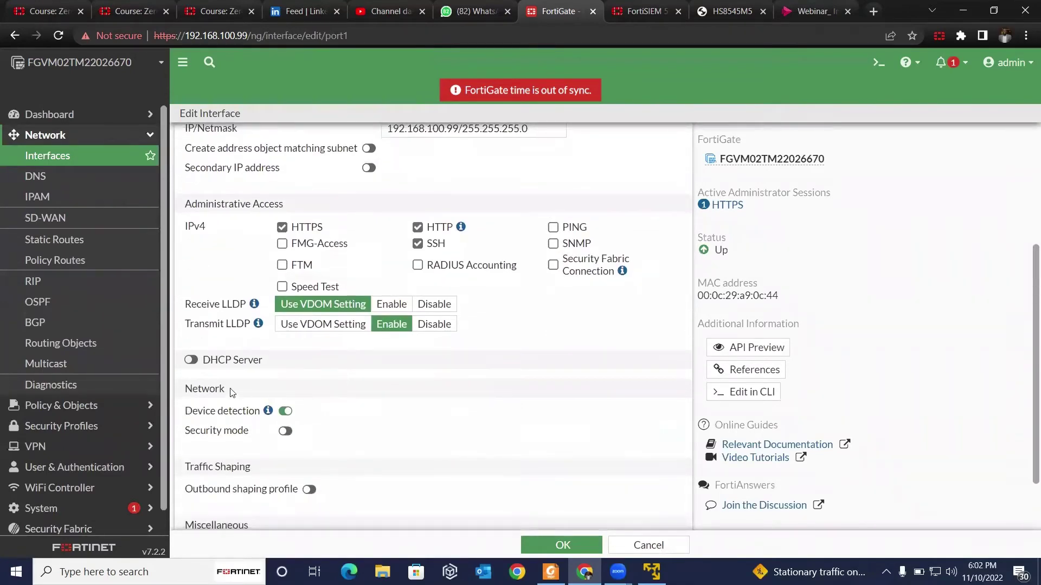
pyautogui.click(191, 360)
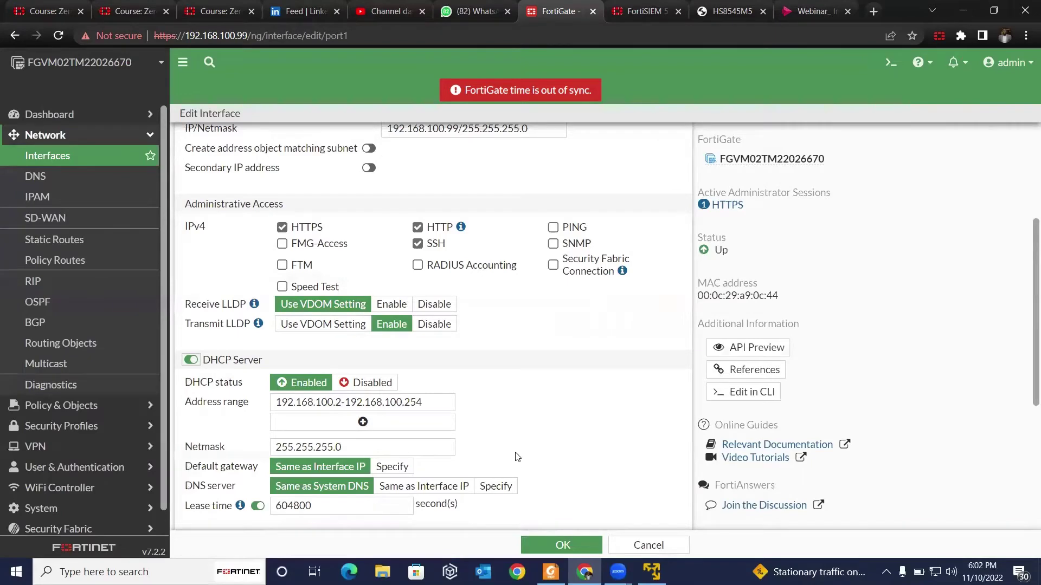
pyautogui.scroll(-1, 517, 455)
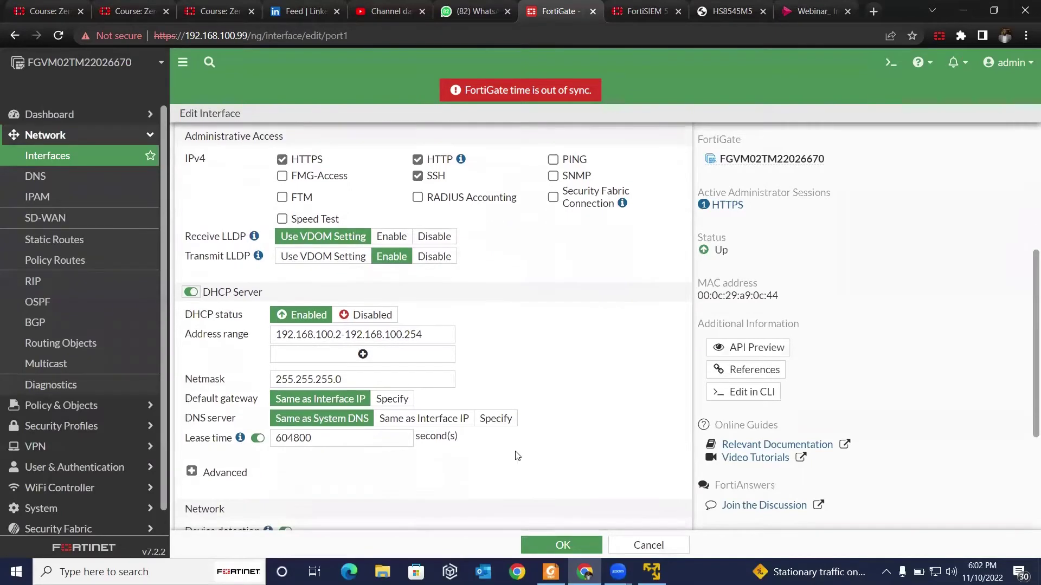
pyautogui.click(568, 538)
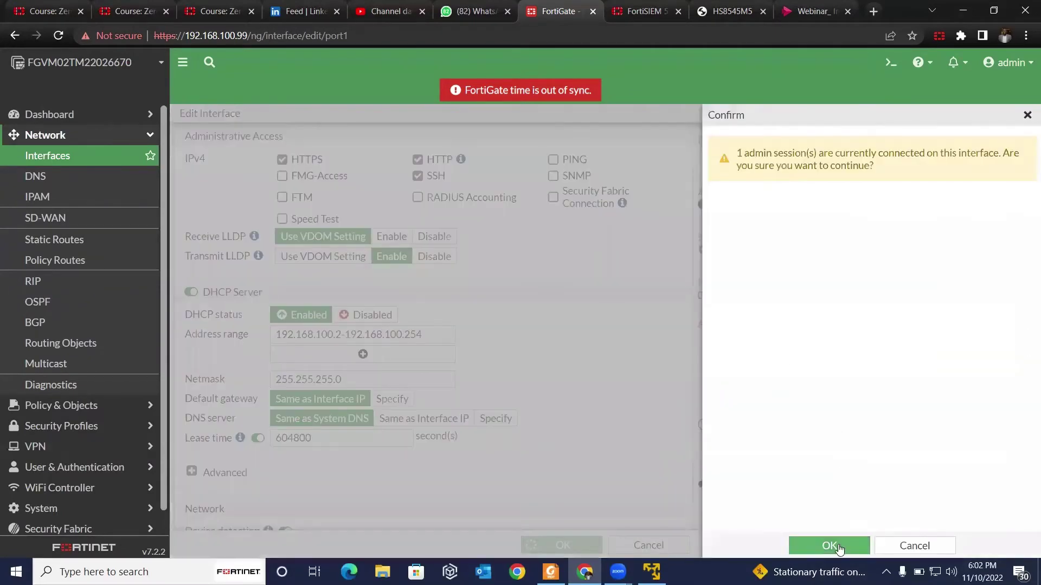
pyautogui.click(838, 545)
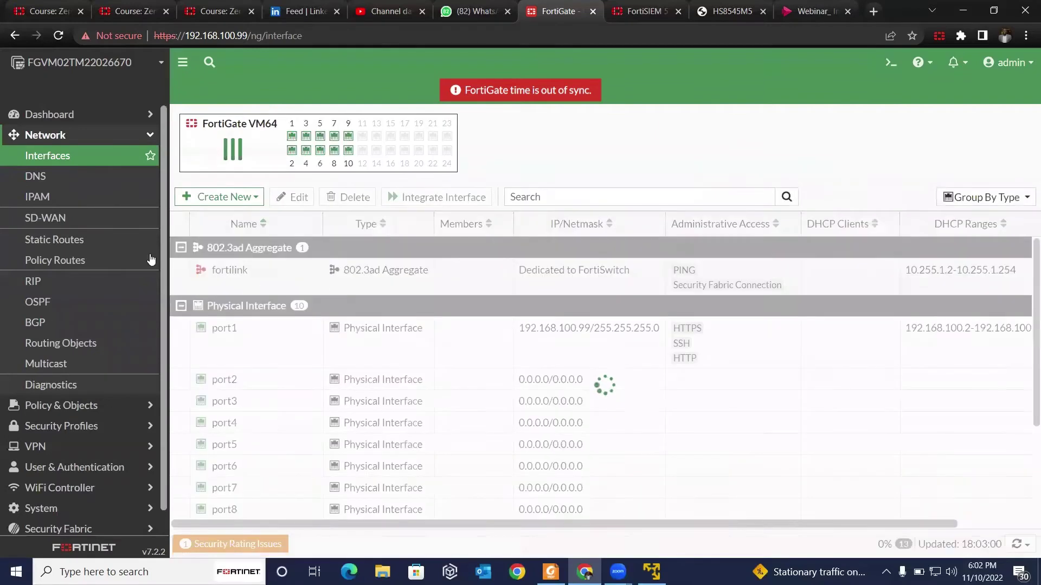
pyautogui.click(92, 135)
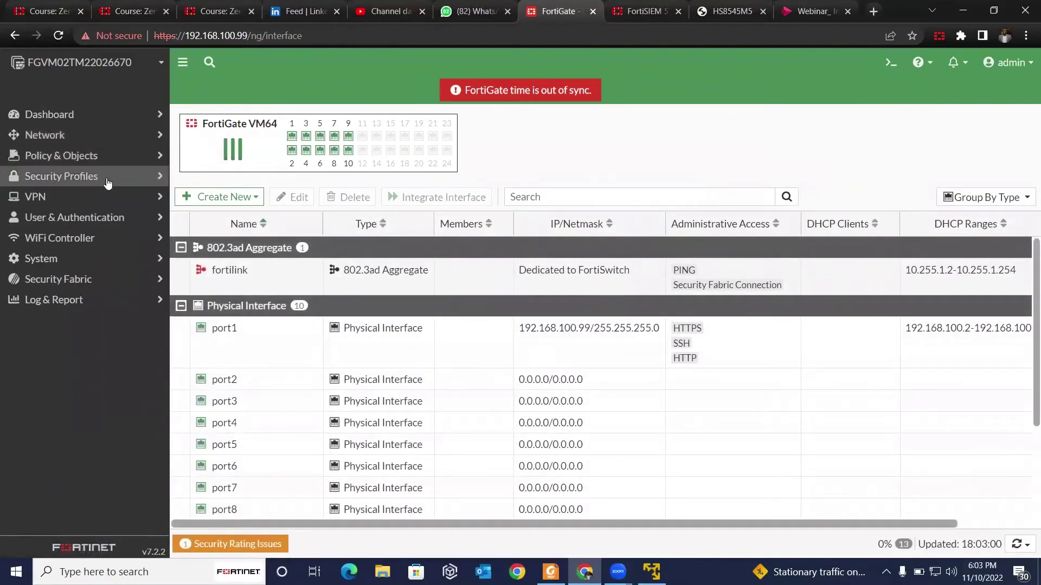
# - Start a new firewall policy named Lan-Internet
pyautogui.click(109, 182)
pyautogui.click(109, 177)
pyautogui.click(106, 156)
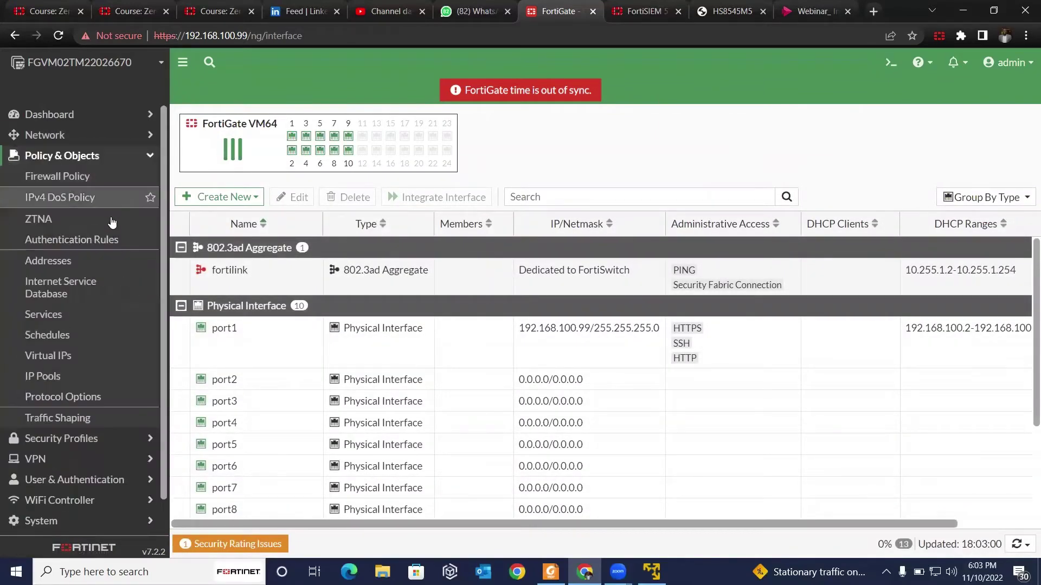
pyautogui.click(138, 178)
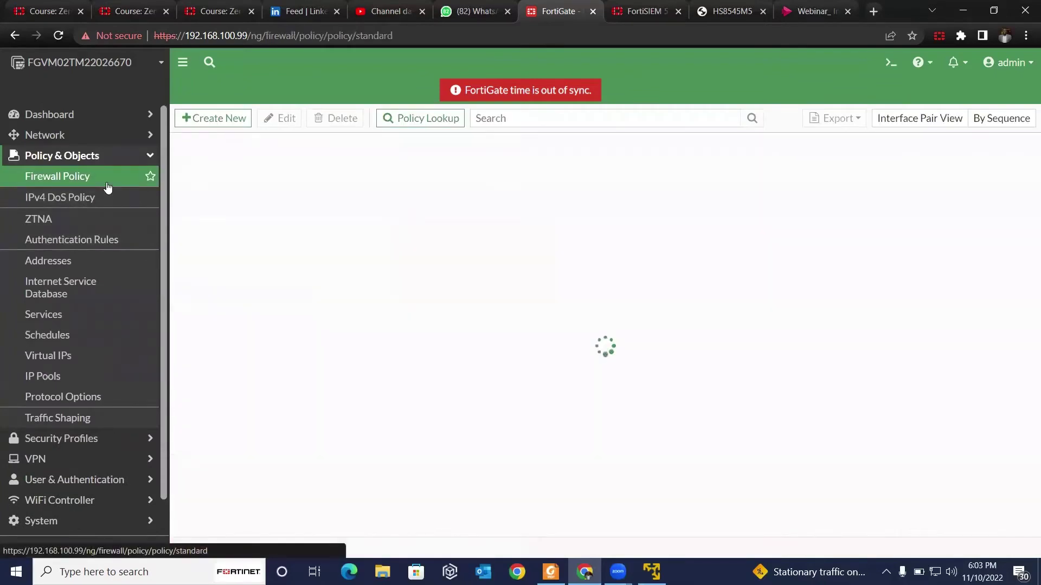
pyautogui.click(208, 118)
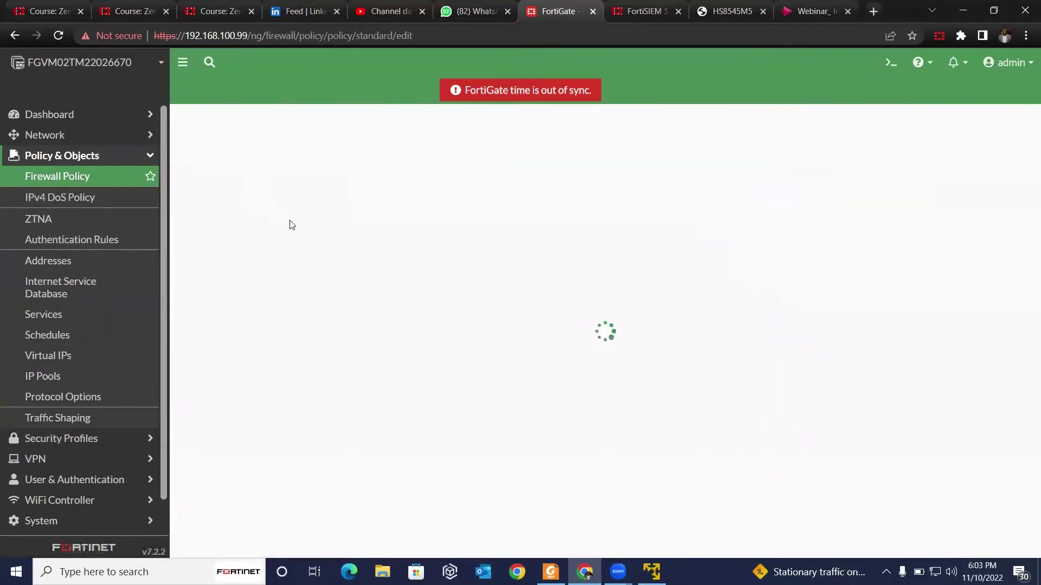
pyautogui.click(430, 162)
pyautogui.write('Lan-Internet')
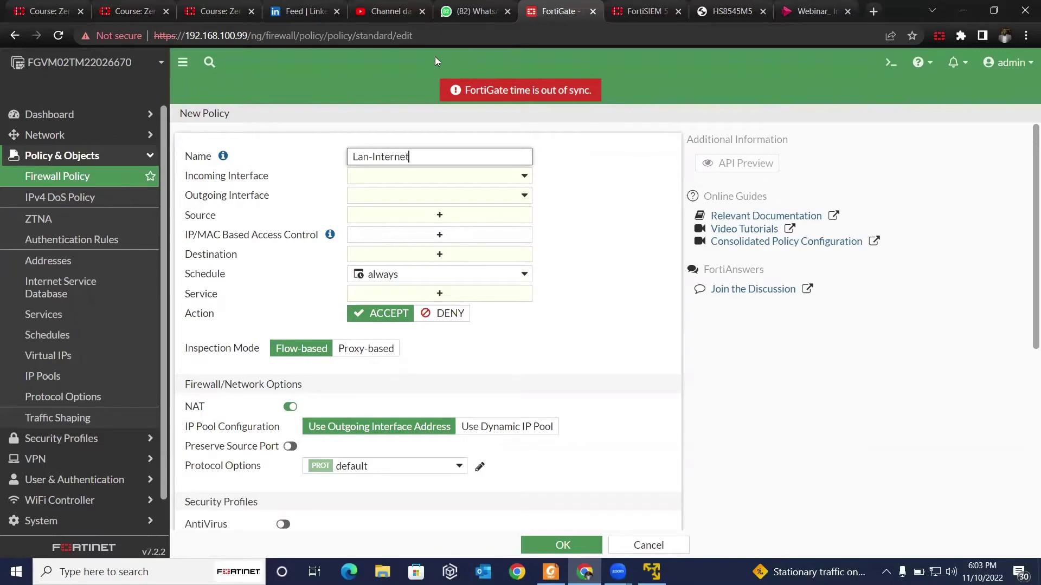
# - Set incoming and outgoing interfaces to port1, source and destination all, and service ALL
pyautogui.click(469, 176)
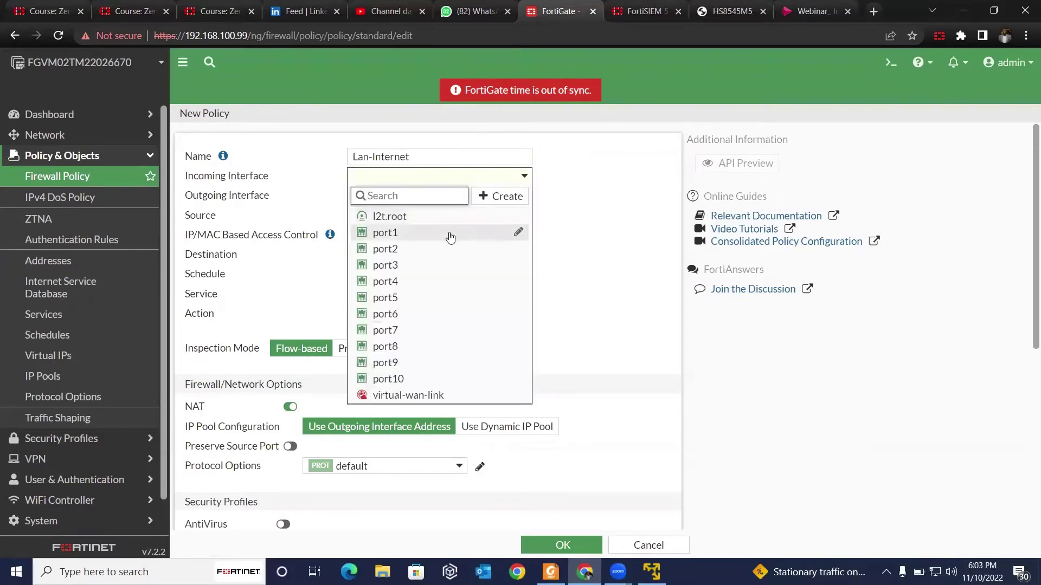
pyautogui.click(450, 234)
pyautogui.click(454, 197)
pyautogui.click(435, 253)
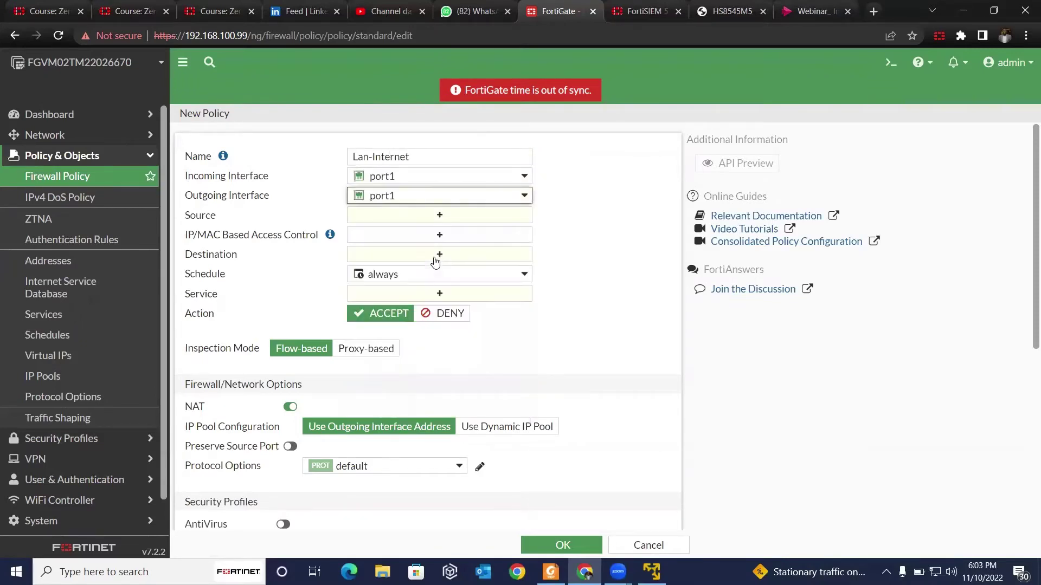
pyautogui.click(433, 215)
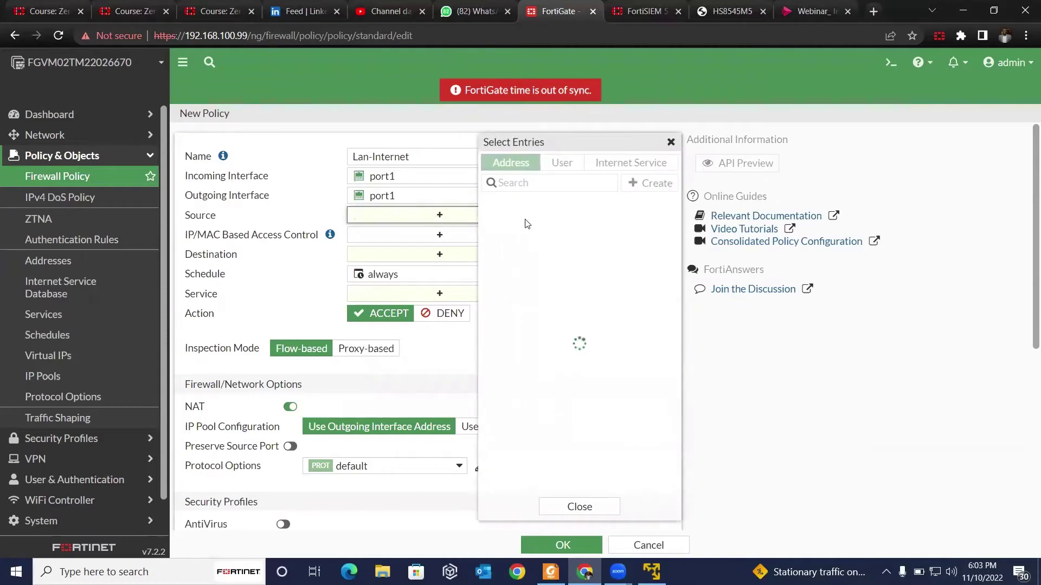
pyautogui.click(511, 223)
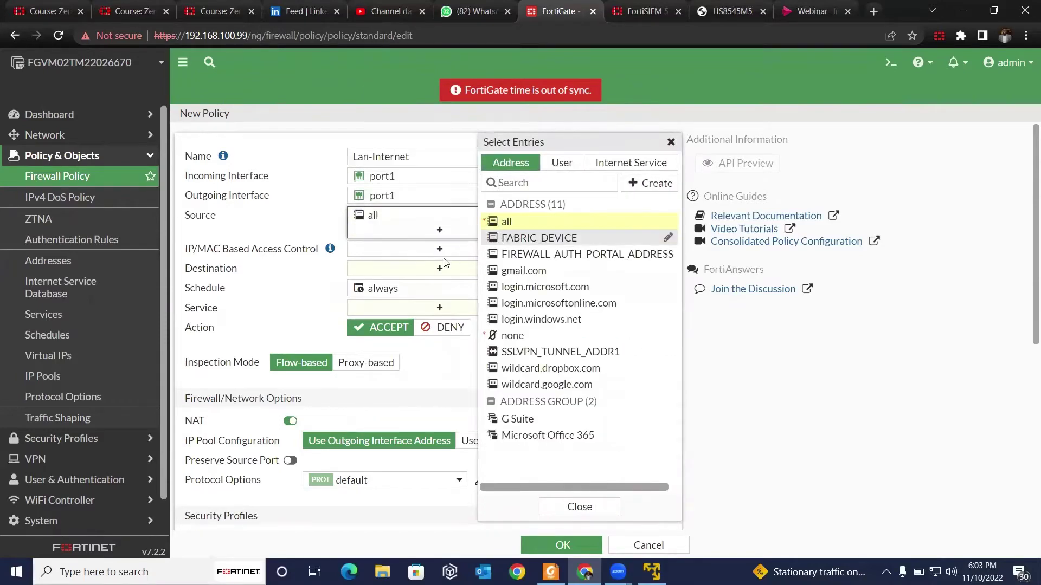
pyautogui.click(440, 268)
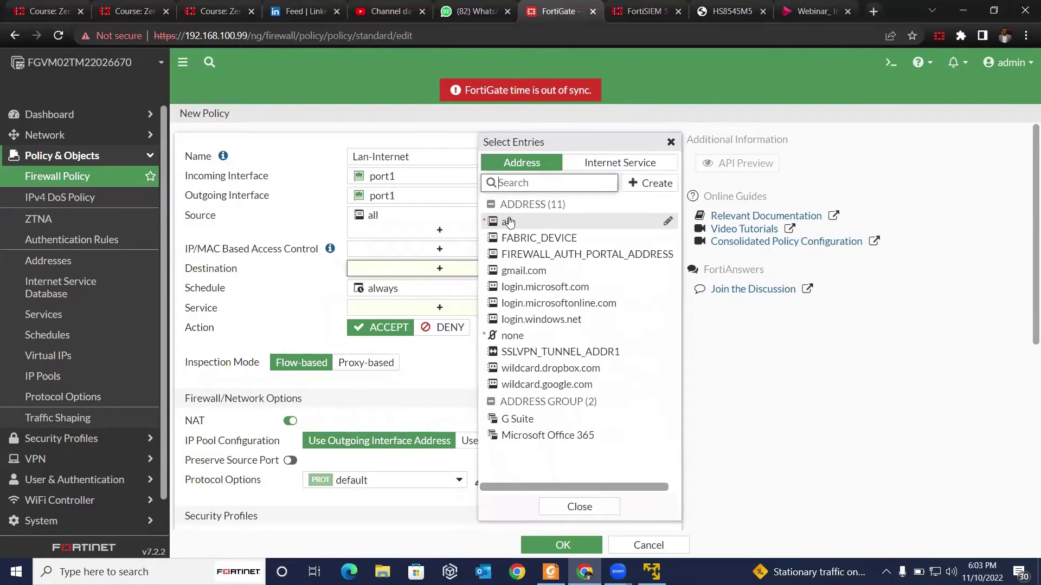
pyautogui.click(504, 221)
pyautogui.click(413, 322)
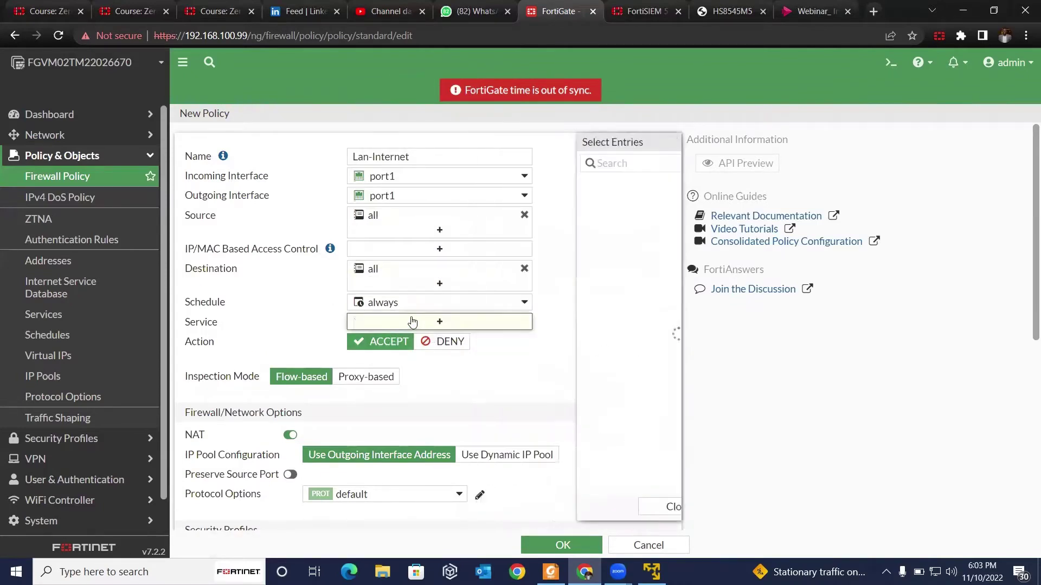
pyautogui.click(518, 219)
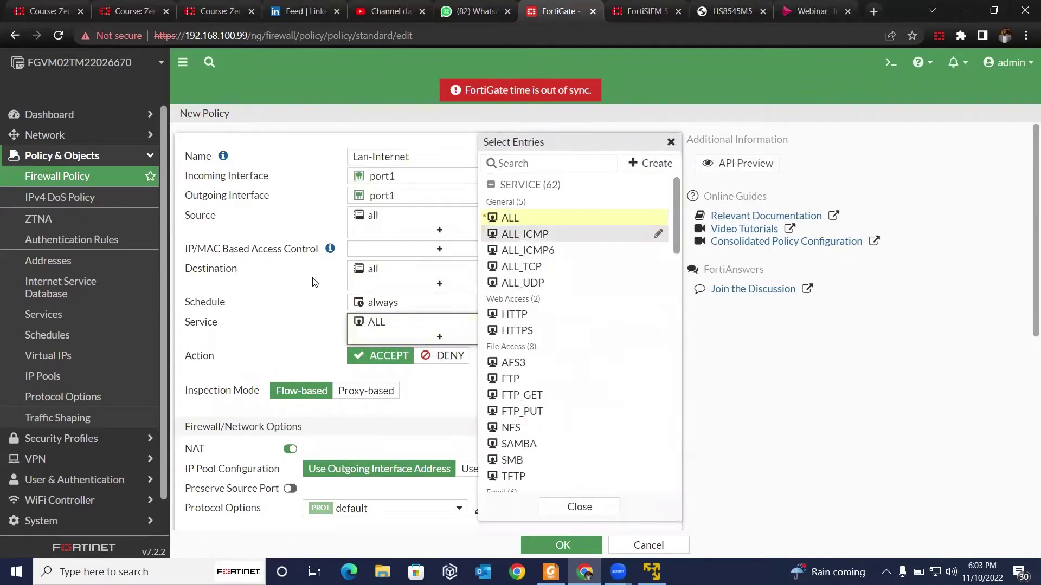
# - Review the rest of the policy form and save the Lan-Internet policy
pyautogui.scroll(-2, 274, 328)
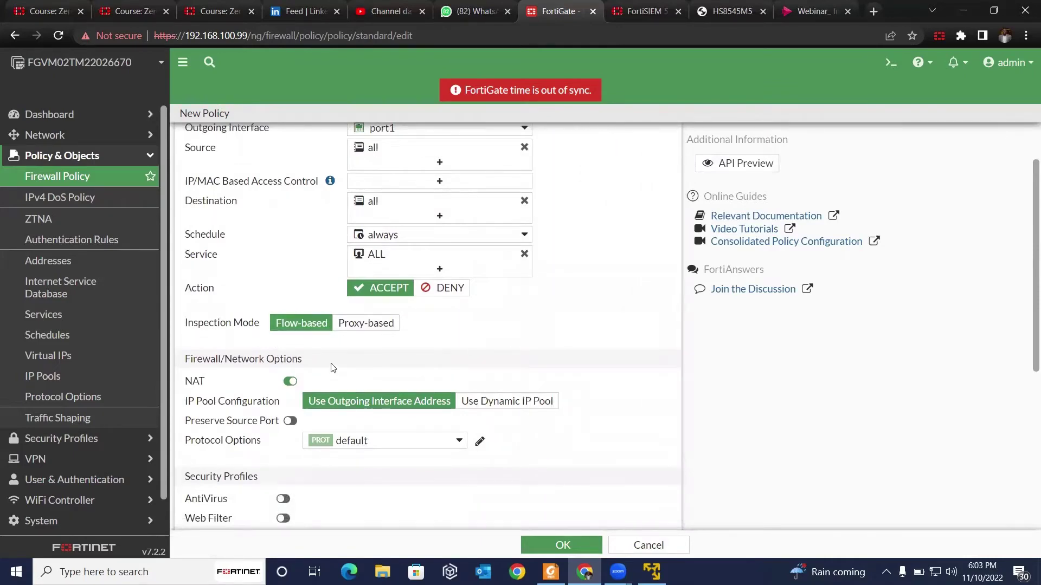
pyautogui.scroll(-4, 333, 367)
pyautogui.scroll(1, 300, 237)
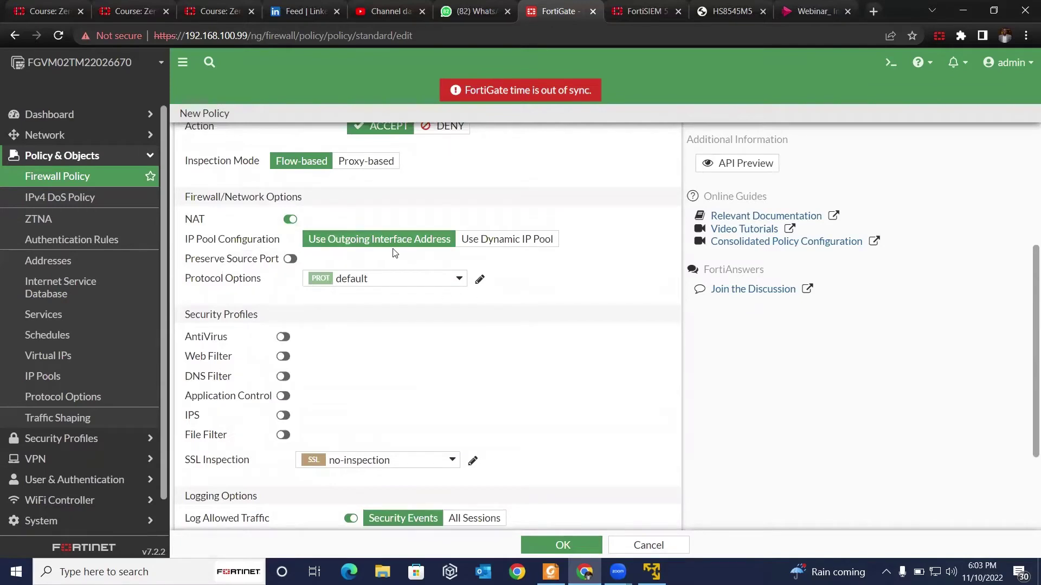
pyautogui.scroll(-2, 398, 368)
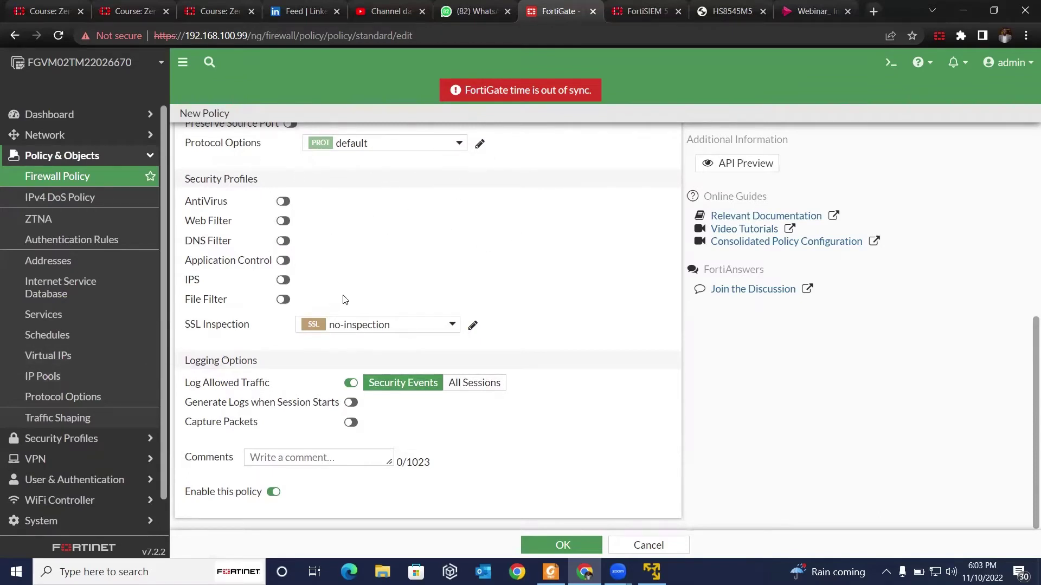
pyautogui.scroll(1, 416, 282)
pyautogui.scroll(-1, 413, 298)
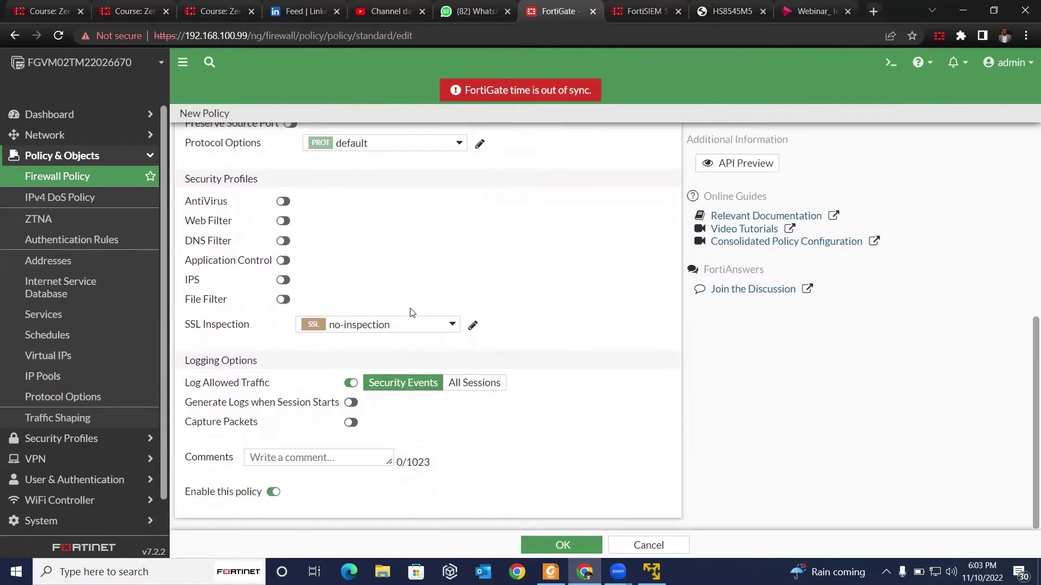
pyautogui.click(540, 552)
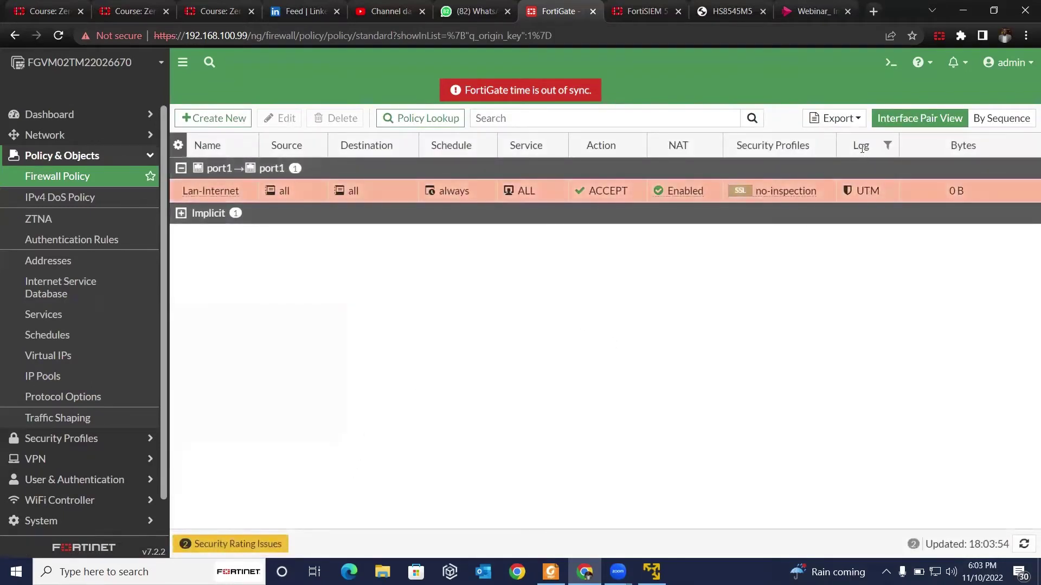
# - Change the Lan-Internet policy's Log setting from UTM to All and apply it
pyautogui.click(889, 192)
pyautogui.click(883, 194)
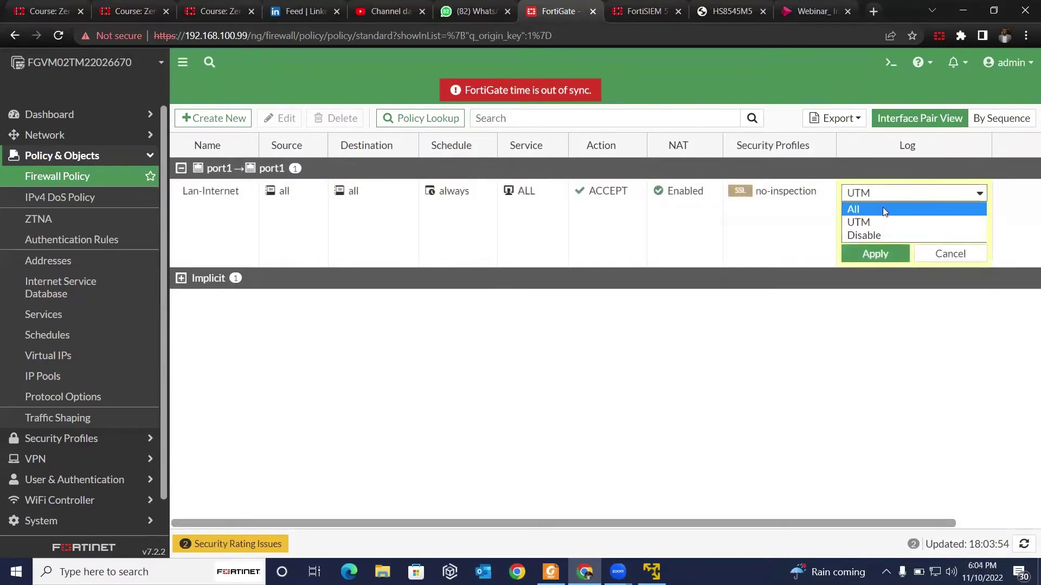
pyautogui.click(882, 209)
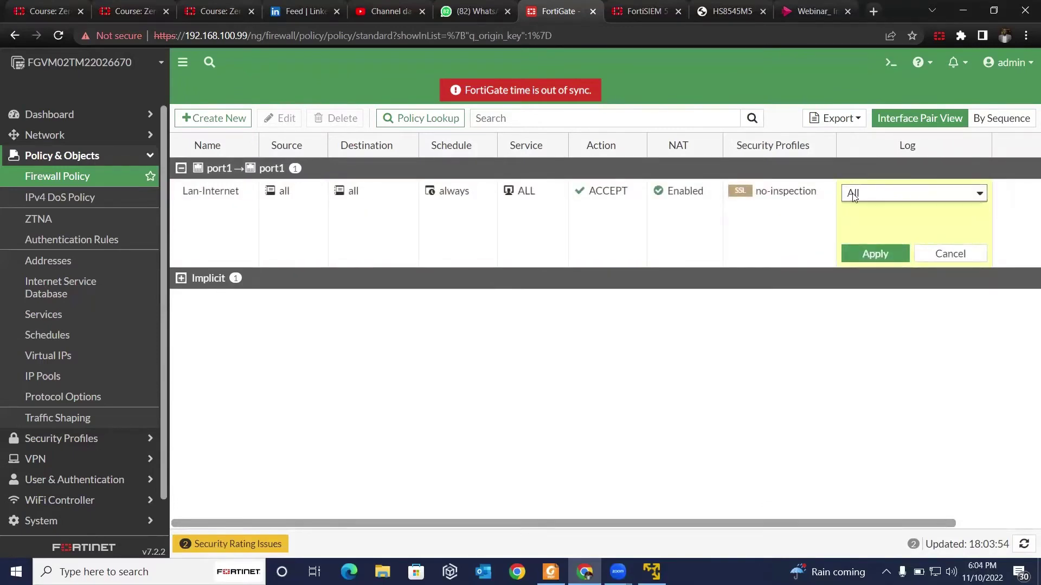
pyautogui.click(872, 256)
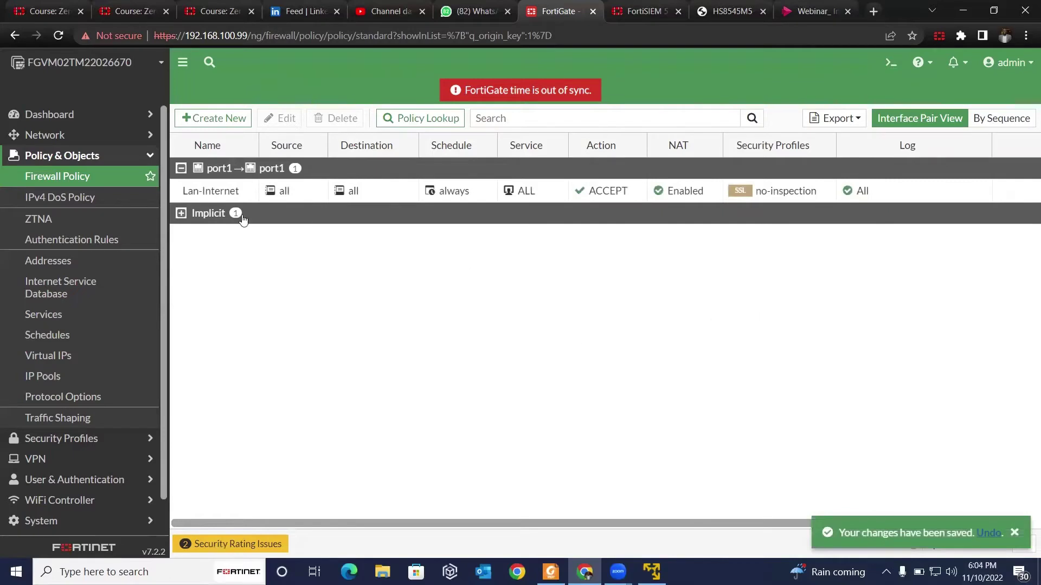
pyautogui.click(92, 159)
# - Create a new policy route with port1 as the incoming interface
pyautogui.click(95, 138)
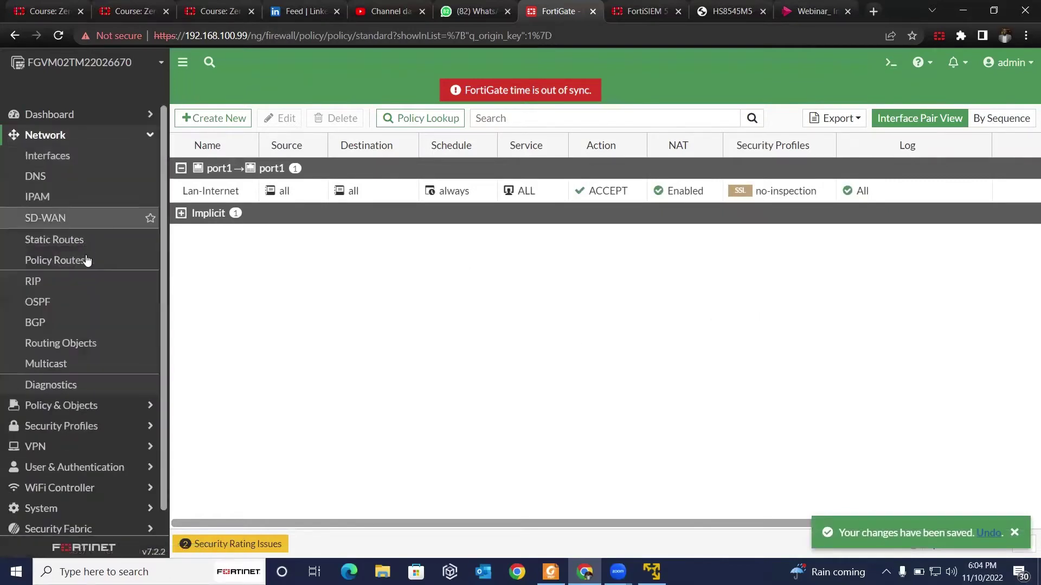
pyautogui.click(84, 261)
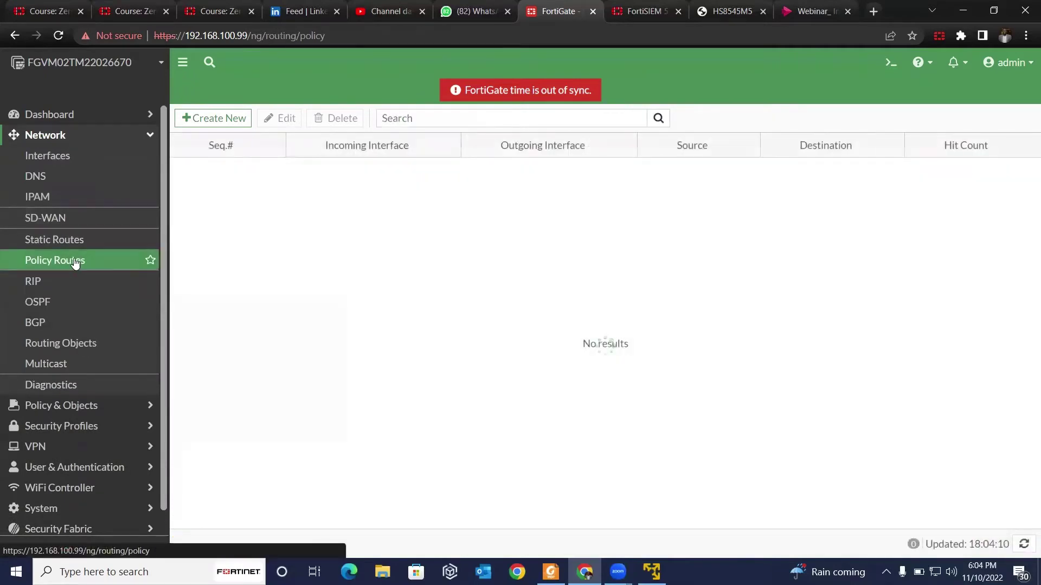
pyautogui.click(219, 119)
pyautogui.click(386, 176)
pyautogui.click(518, 201)
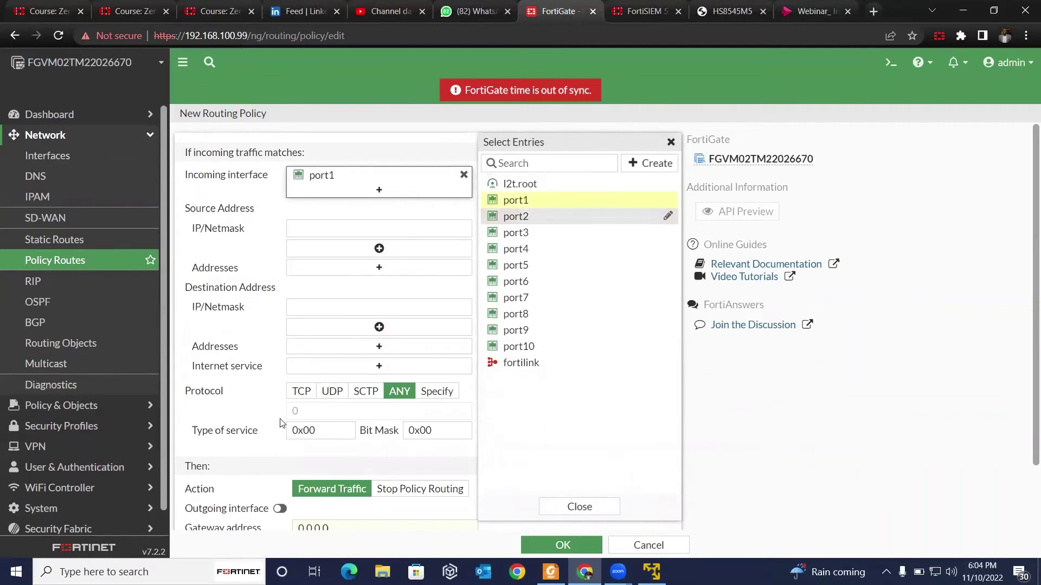
pyautogui.scroll(-2, 283, 423)
pyautogui.click(231, 400)
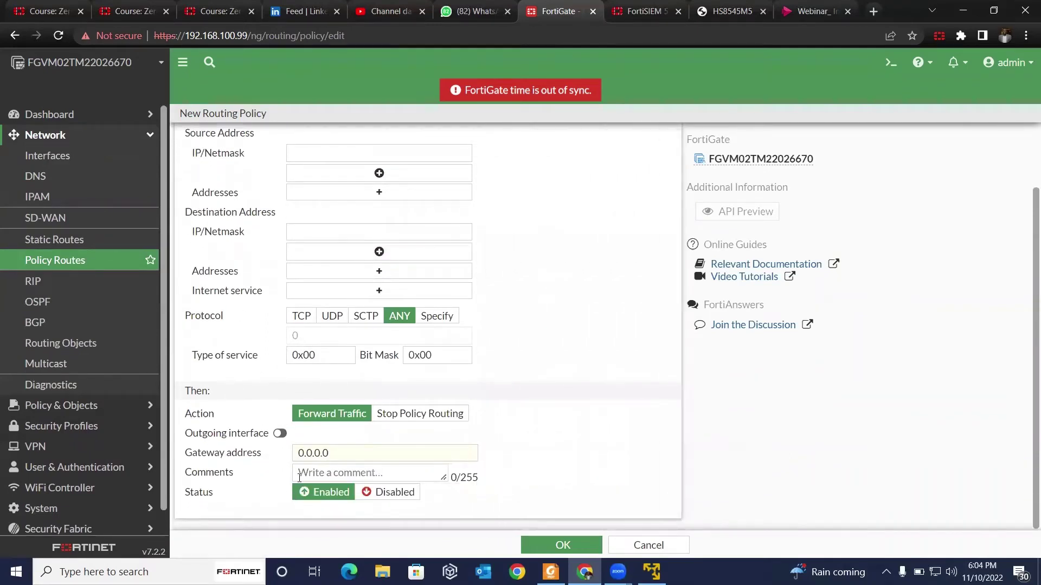
# - Set the route's outgoing interface to port1 and gateway 192.168.100.1, then save it
pyautogui.click(280, 433)
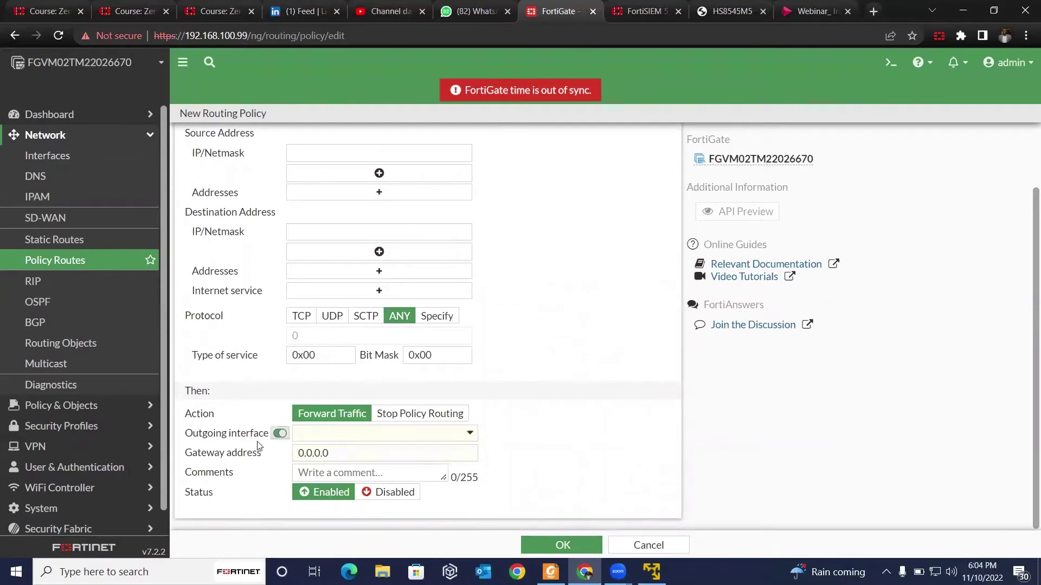
pyautogui.click(419, 441)
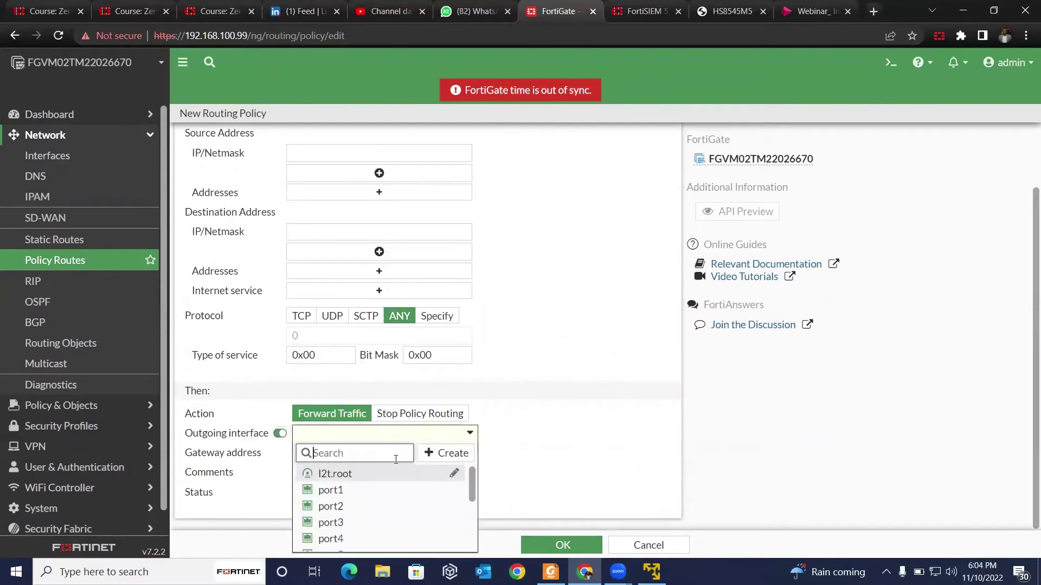
pyautogui.click(373, 490)
pyautogui.moveTo(364, 448); pyautogui.dragTo(274, 452)
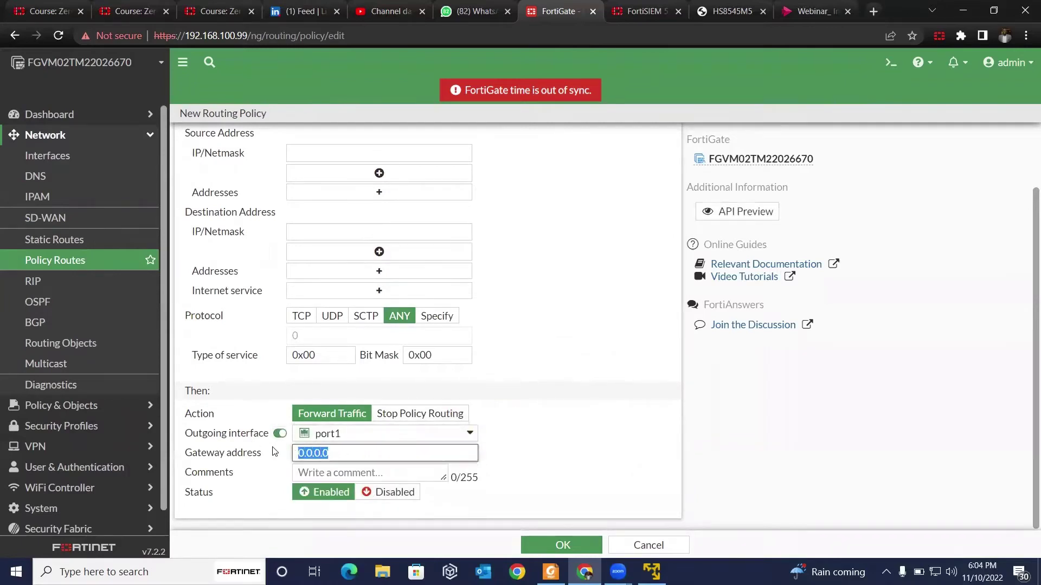
pyautogui.write('192.168.')
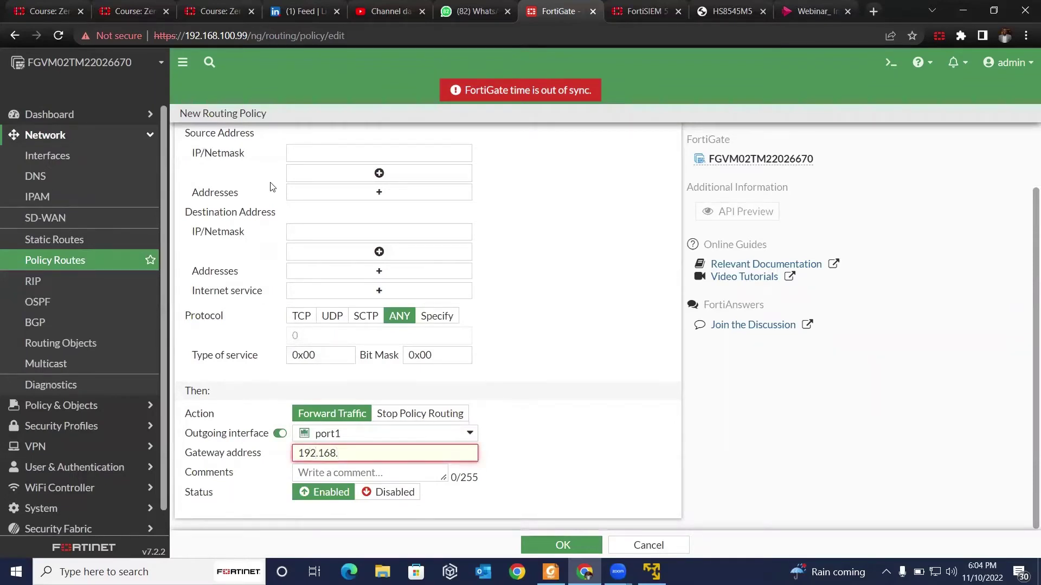
pyautogui.write('100.1')
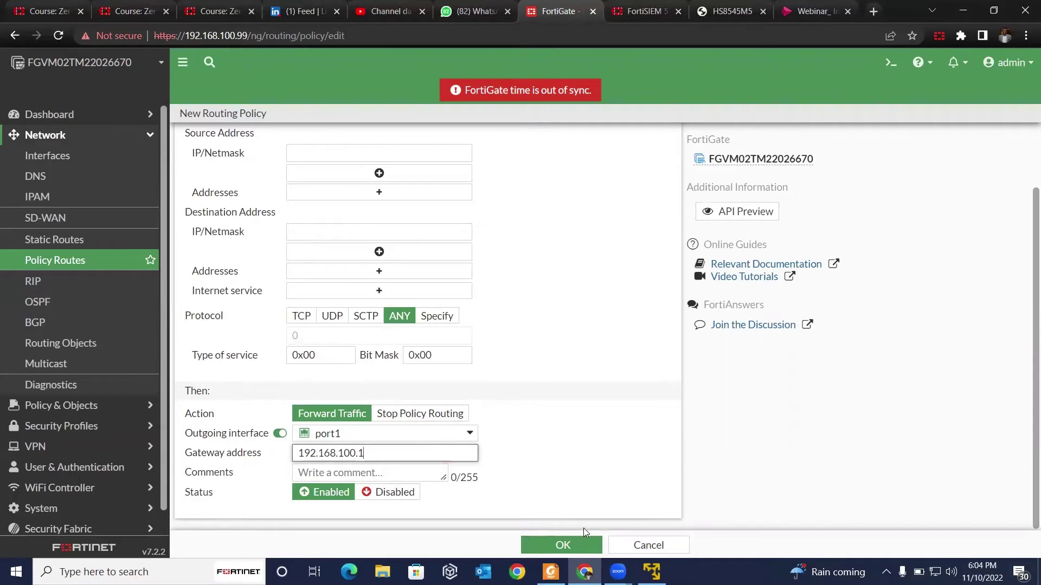
pyautogui.click(570, 545)
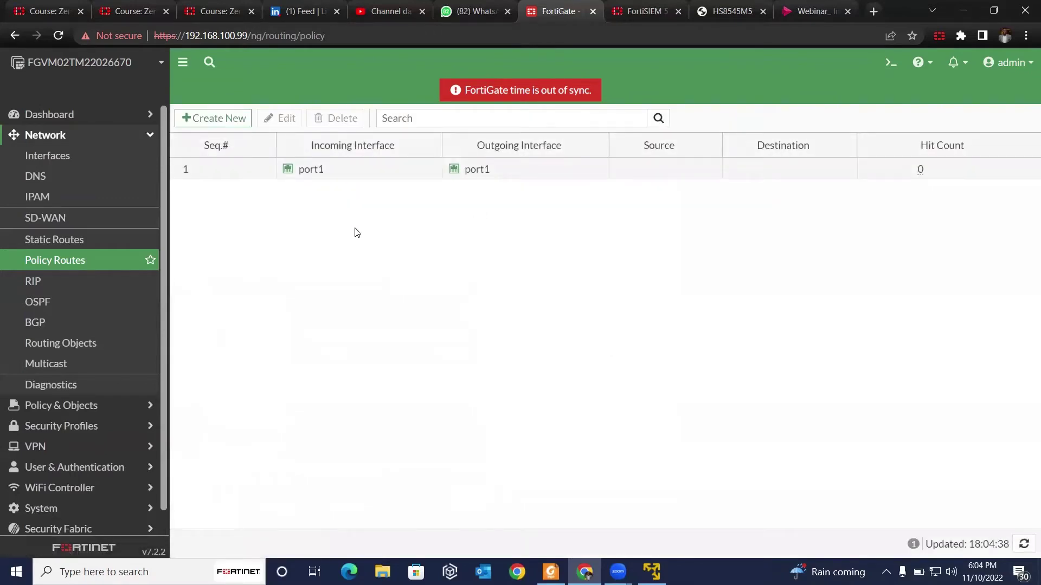
# - Collapse FortiGate's Network menu and bring up the HS8545M5 router's admin page
pyautogui.click(120, 139)
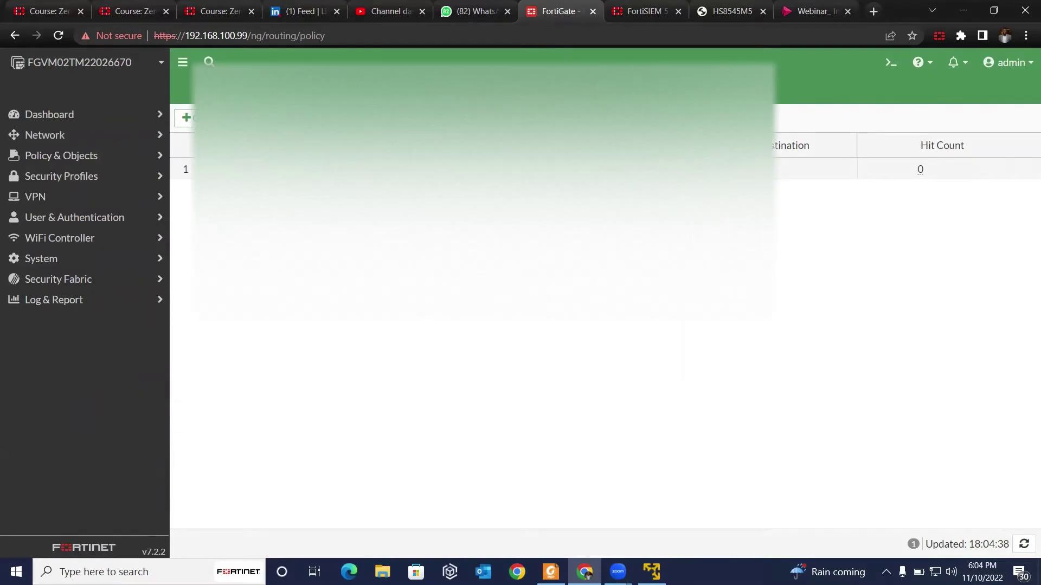
pyautogui.click(729, 11)
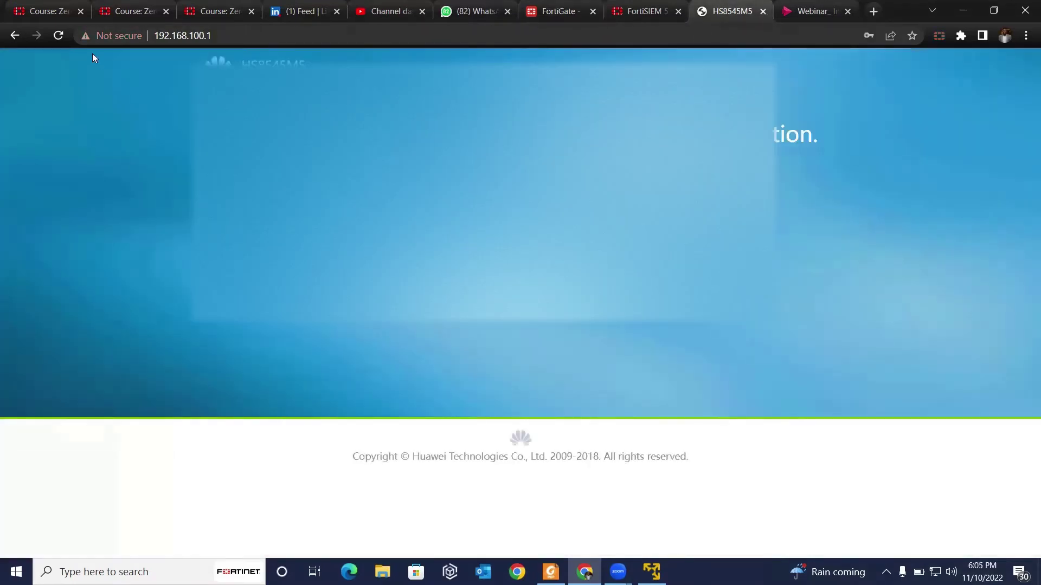
# - Reload the router page and go to Advanced > LAN > DHCP Server
pyautogui.click(59, 36)
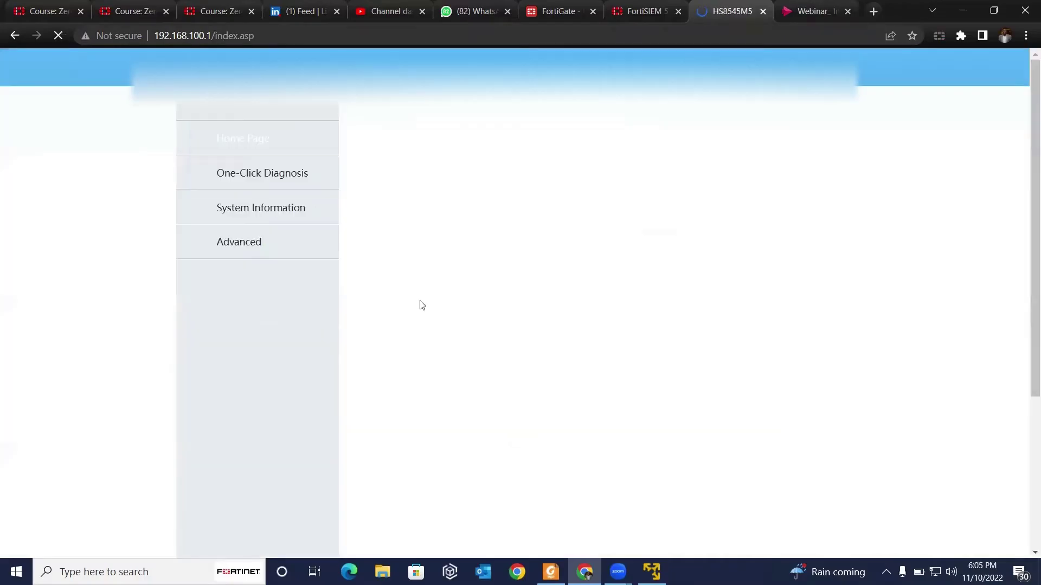
pyautogui.click(299, 245)
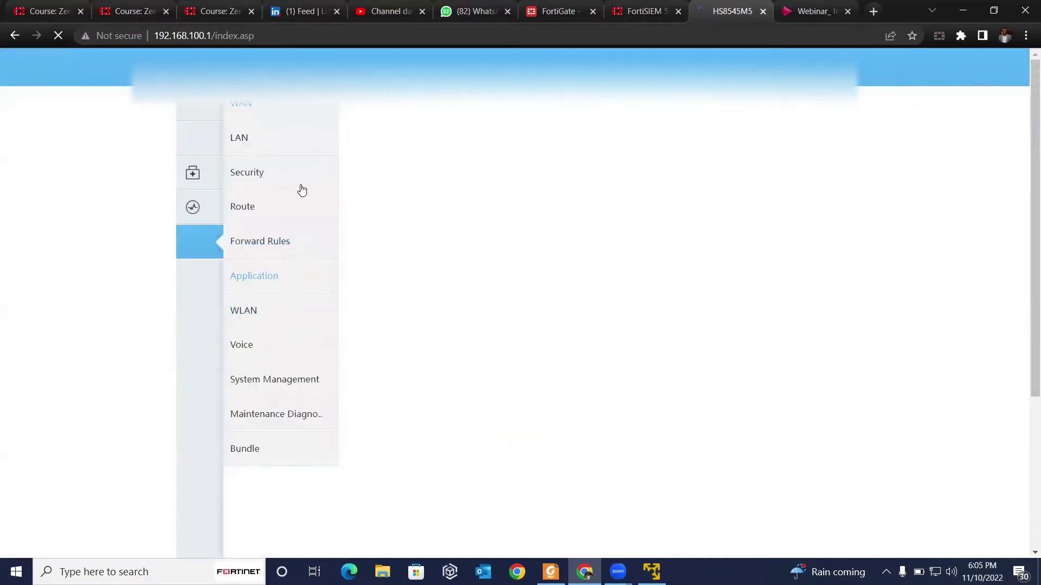
pyautogui.click(300, 147)
pyautogui.click(306, 248)
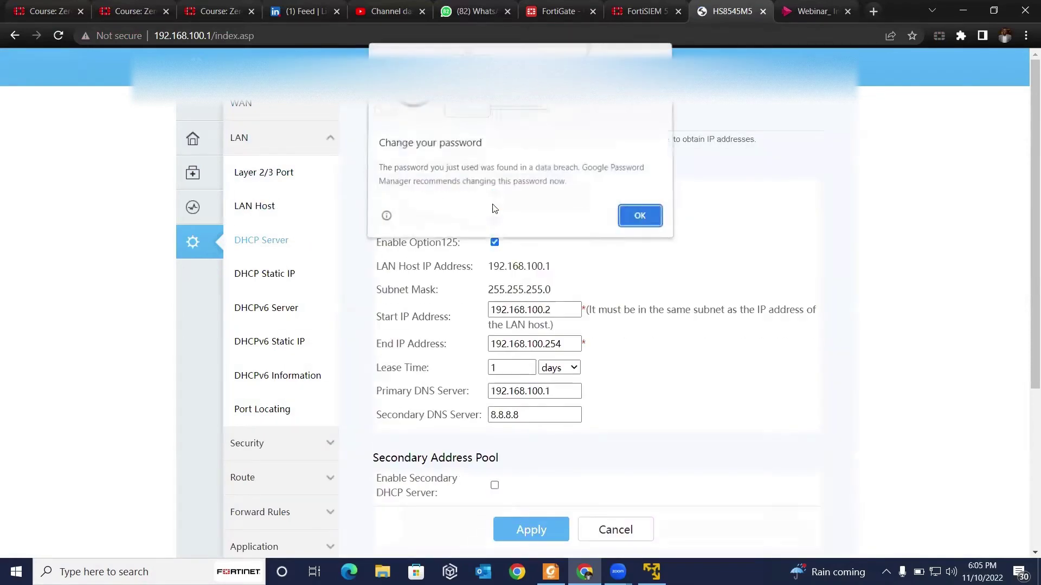
pyautogui.click(633, 222)
# - Uncheck primary DHCP server, DHCP relay and Option125, apply, then go back to FortiGate
pyautogui.click(494, 192)
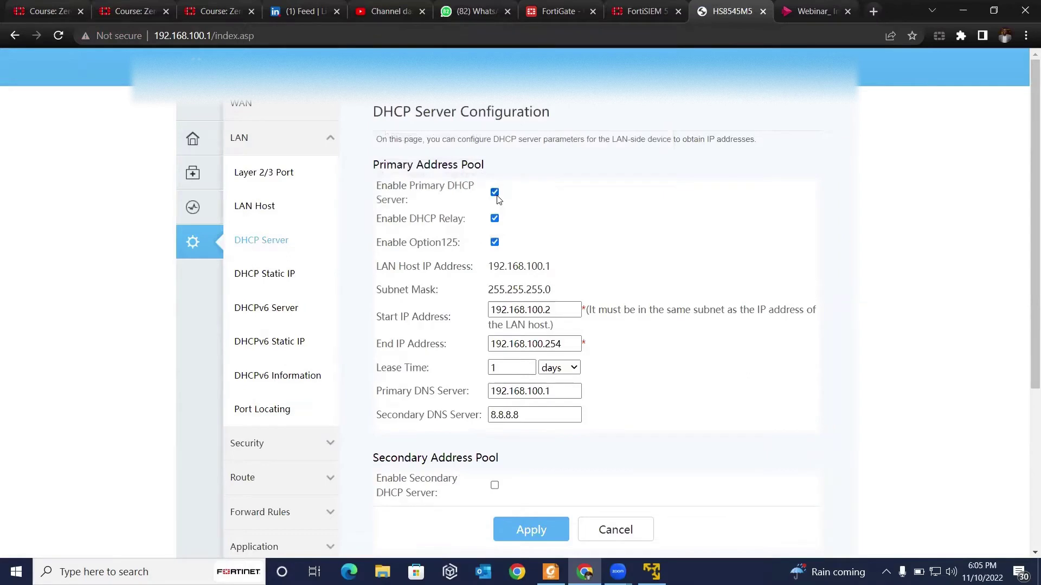
pyautogui.click(494, 219)
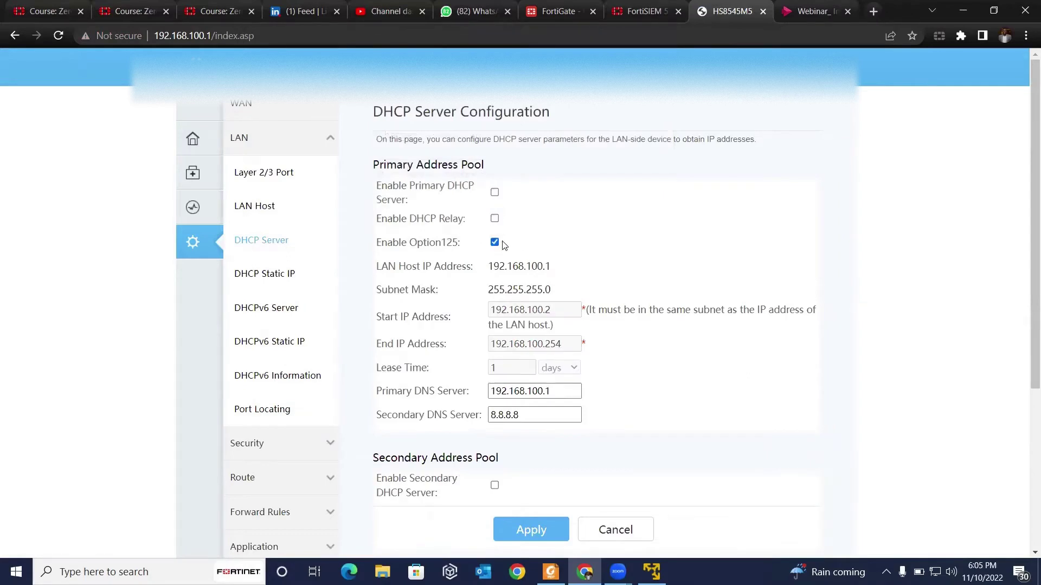
pyautogui.click(495, 242)
pyautogui.scroll(-3, 539, 348)
pyautogui.click(534, 331)
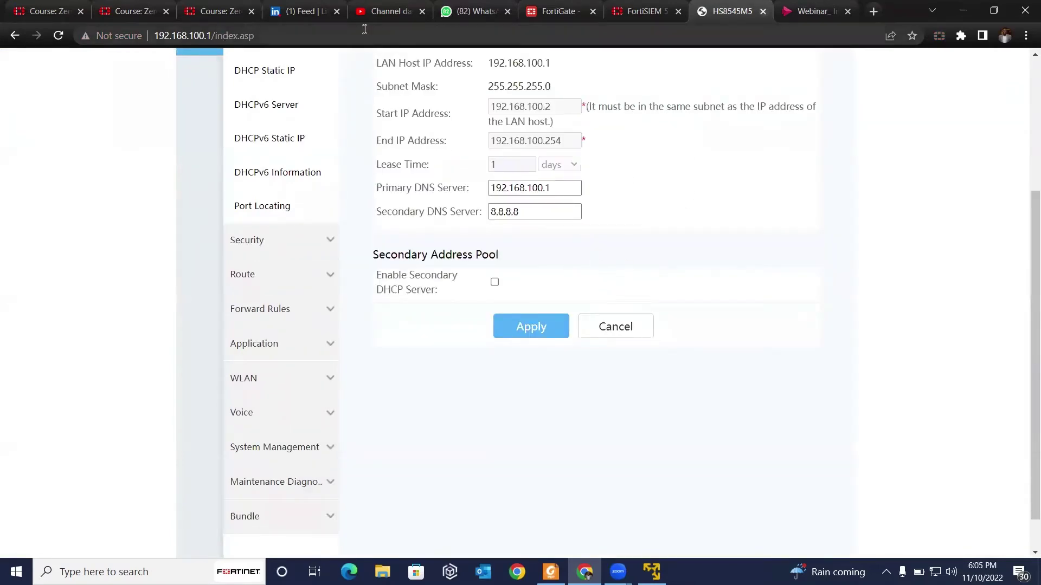
pyautogui.click(525, 19)
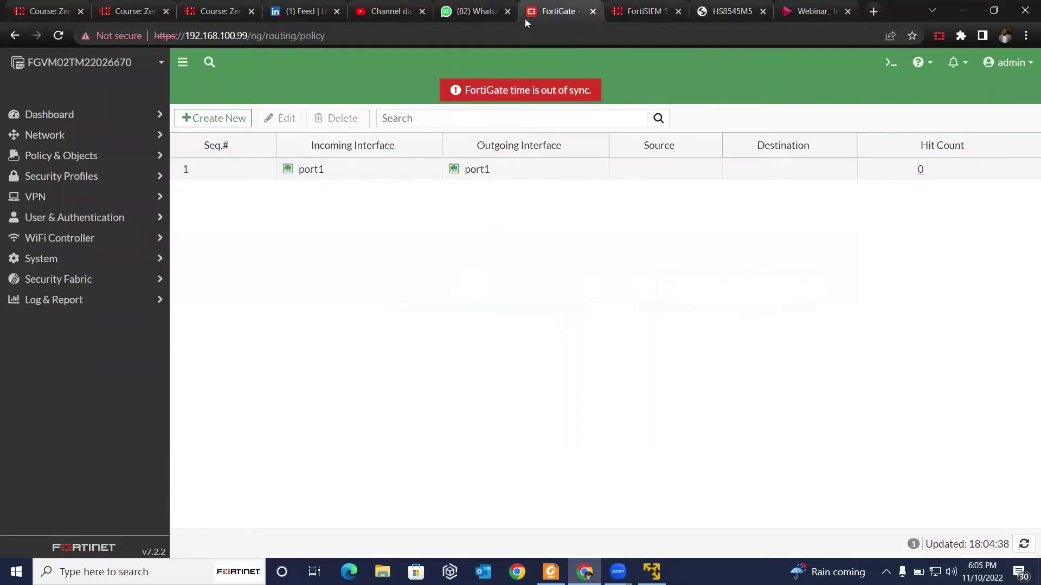
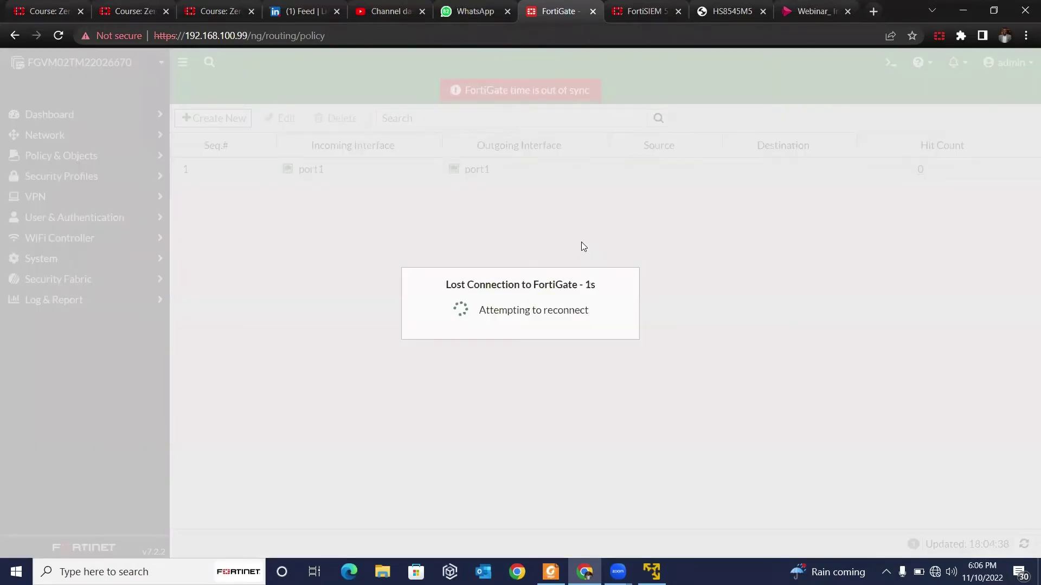
# - Log back into FortiGate as admin and postpone the setup wizard with Later
pyautogui.click(618, 572)
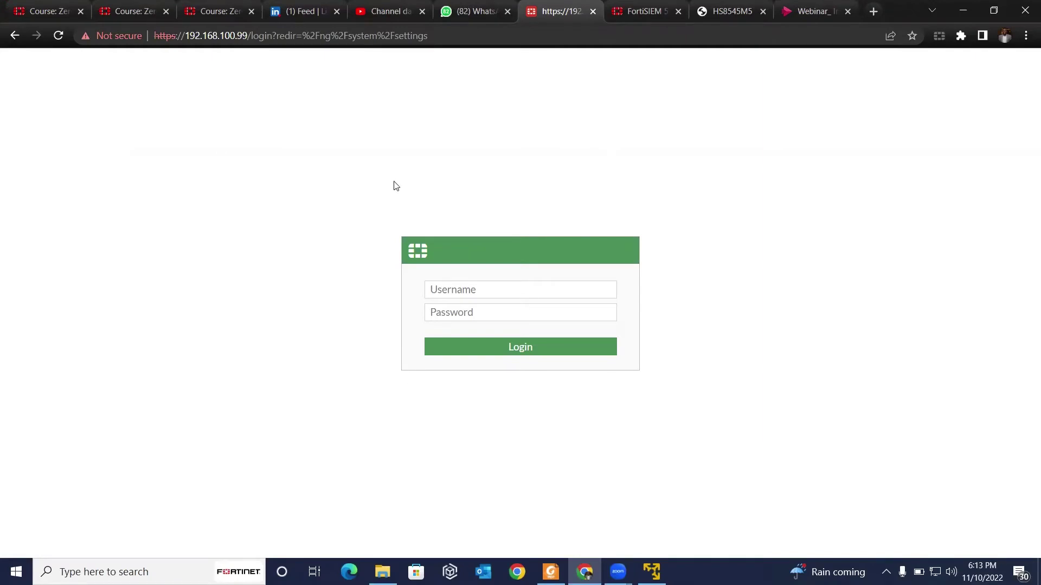
pyautogui.click(481, 283)
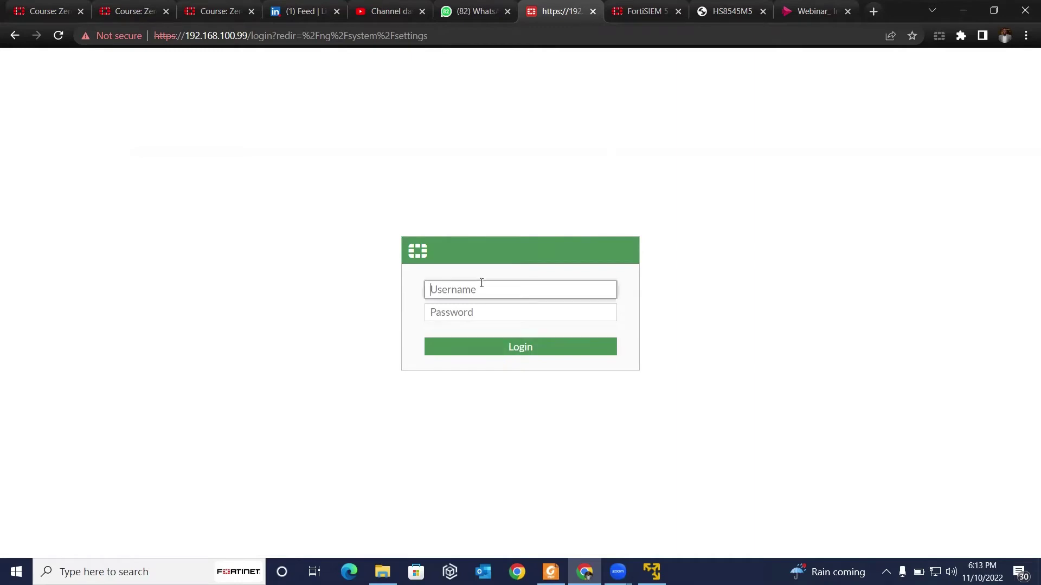
pyautogui.press('Tab')
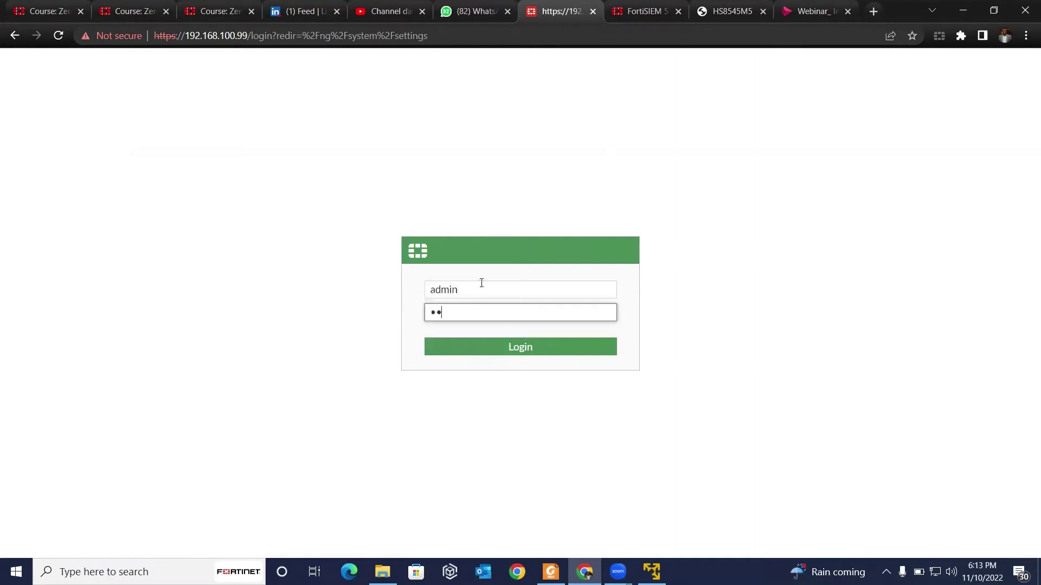
pyautogui.press('Return')
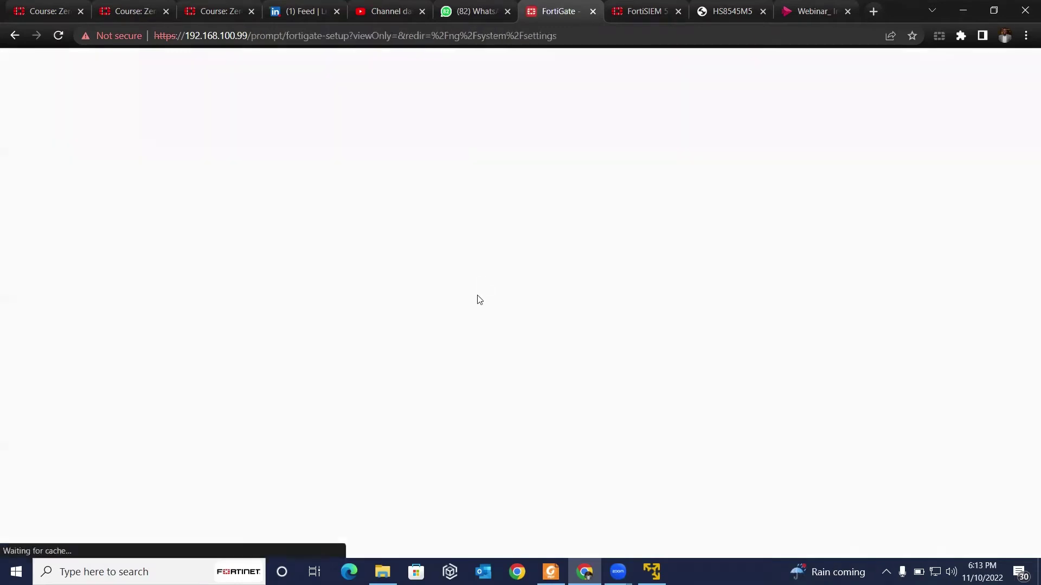
pyautogui.click(552, 374)
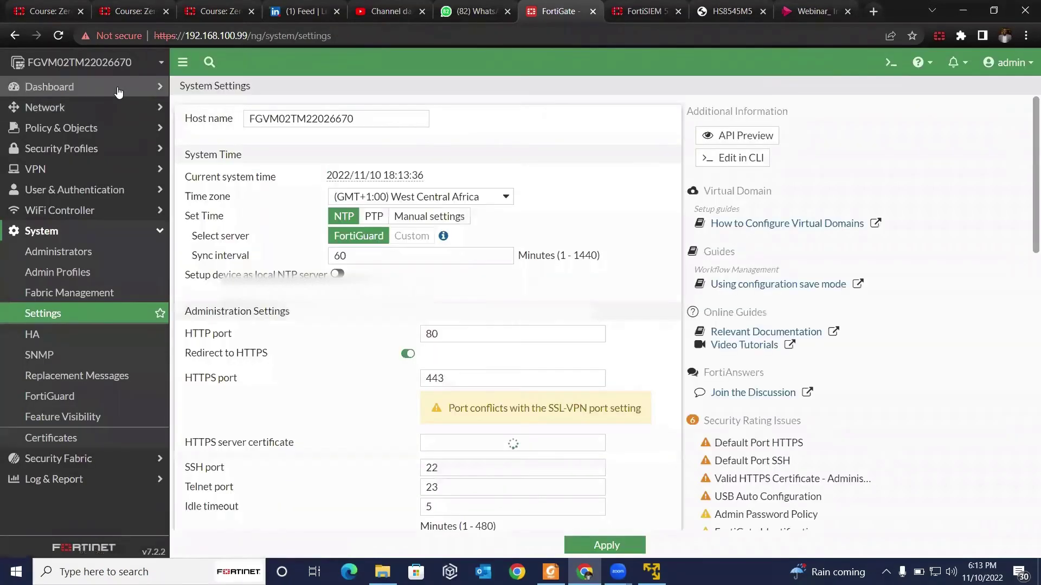
# - View Dashboard > Status, then open the Firewall Policy list showing the Lan-Internet port1→port1 policy
pyautogui.click(117, 87)
pyautogui.click(118, 106)
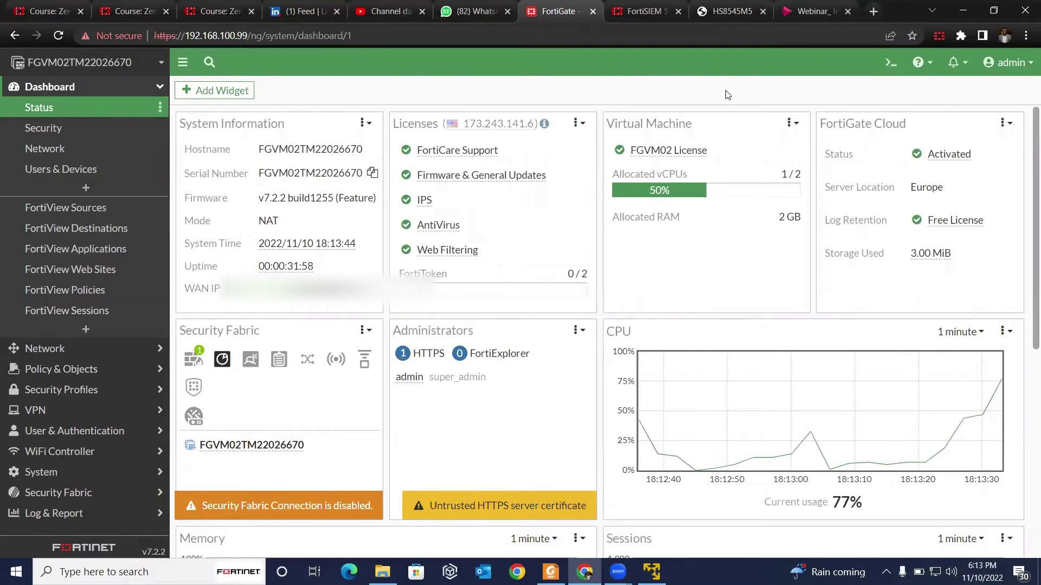
pyautogui.click(119, 93)
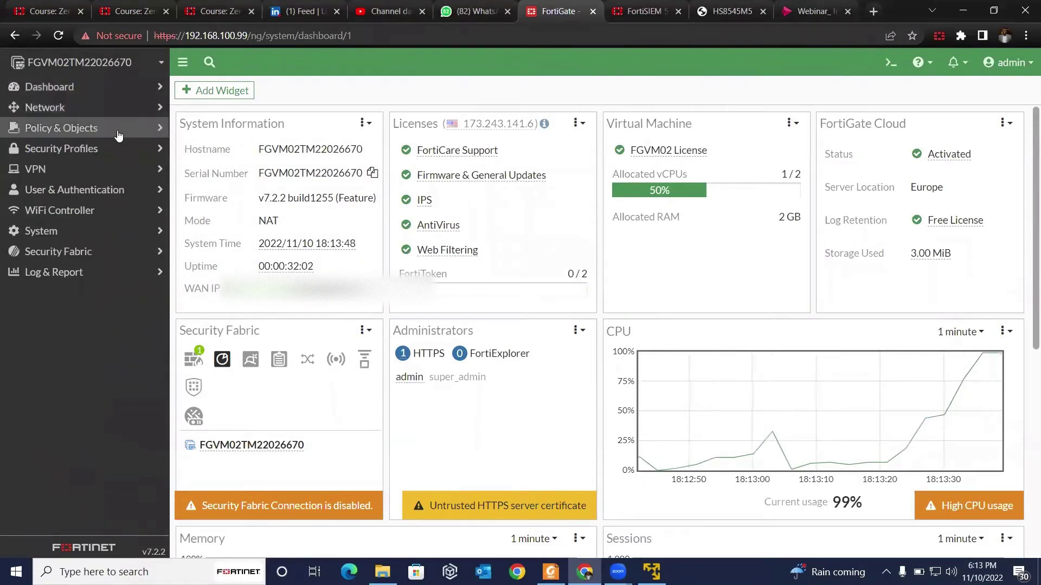
pyautogui.click(92, 128)
pyautogui.click(86, 148)
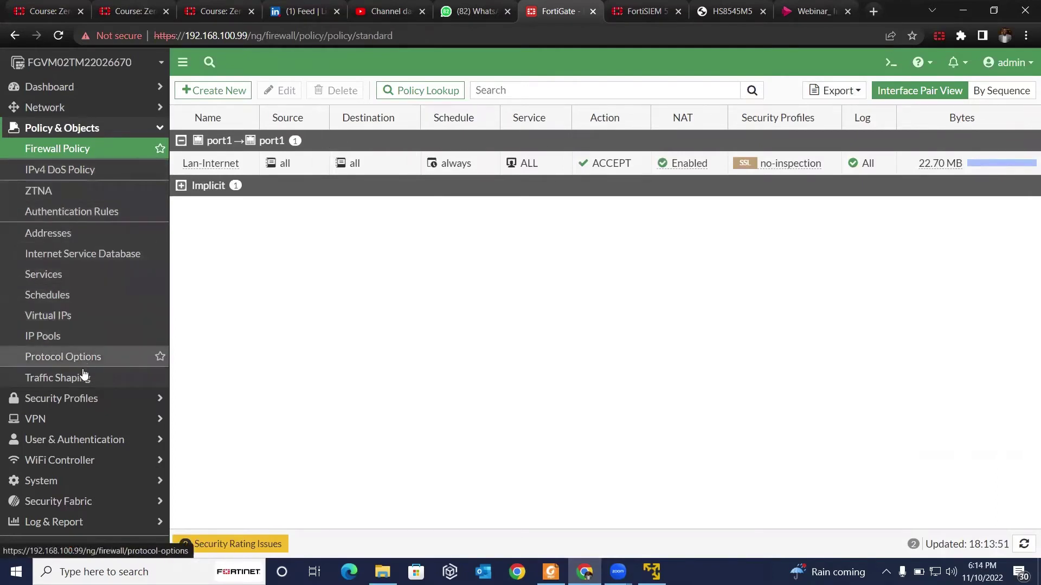
# - Check the hit count under Network > Policy Routes, then open Log & Report > Forward Traffic
pyautogui.click(103, 107)
pyautogui.click(103, 233)
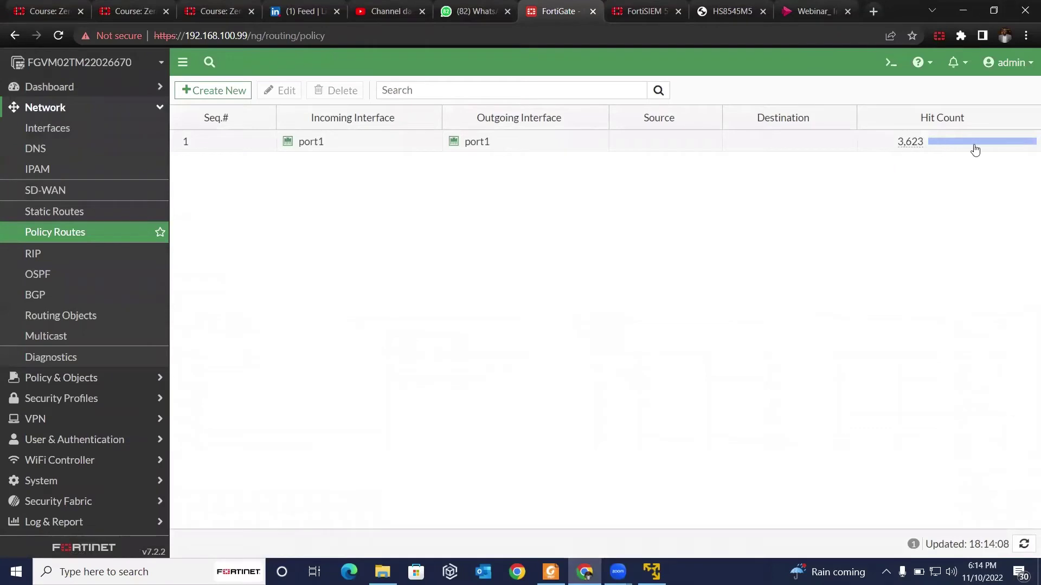
pyautogui.click(53, 110)
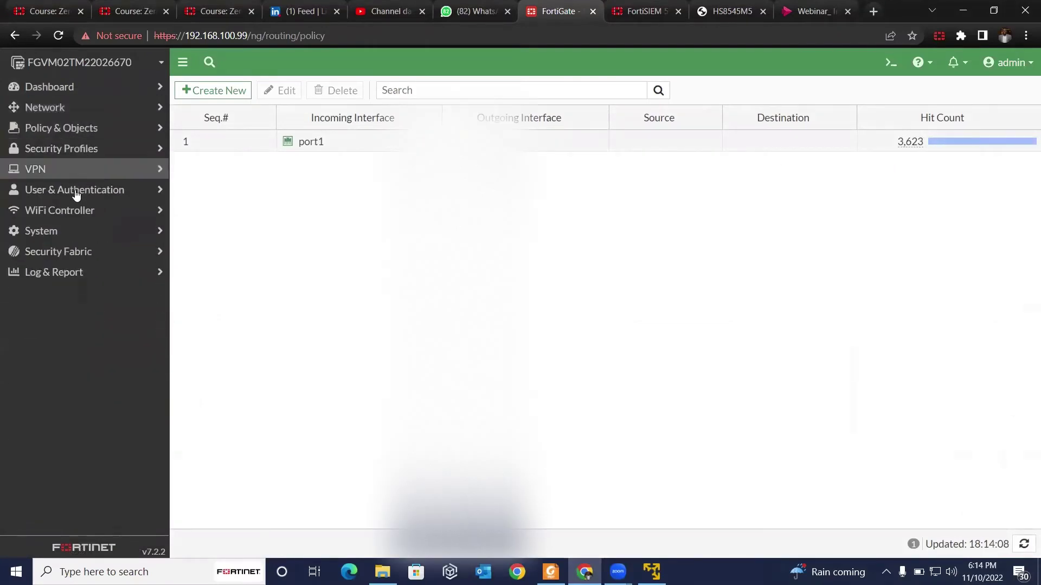
pyautogui.click(82, 278)
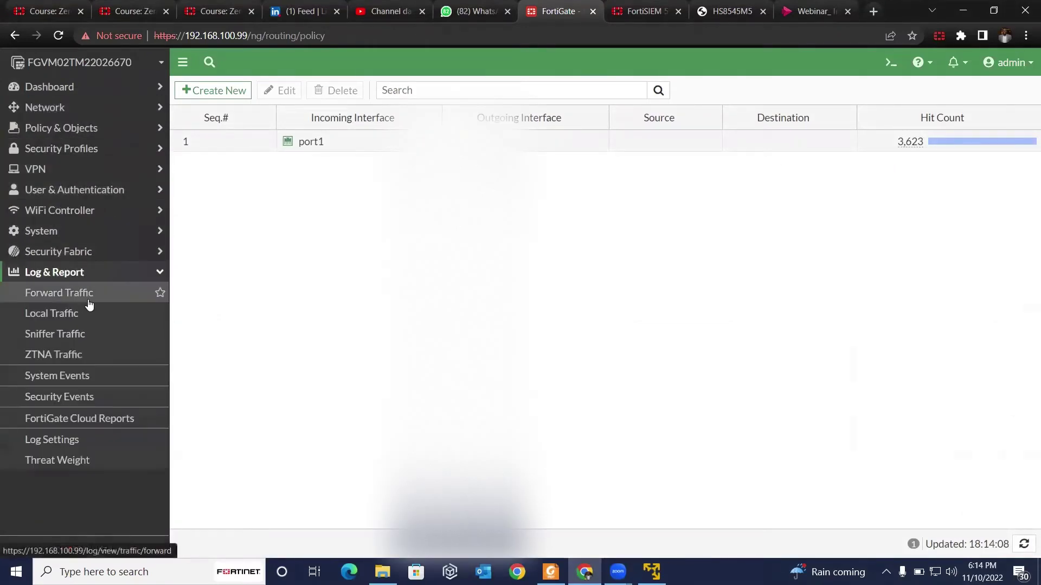
pyautogui.click(90, 299)
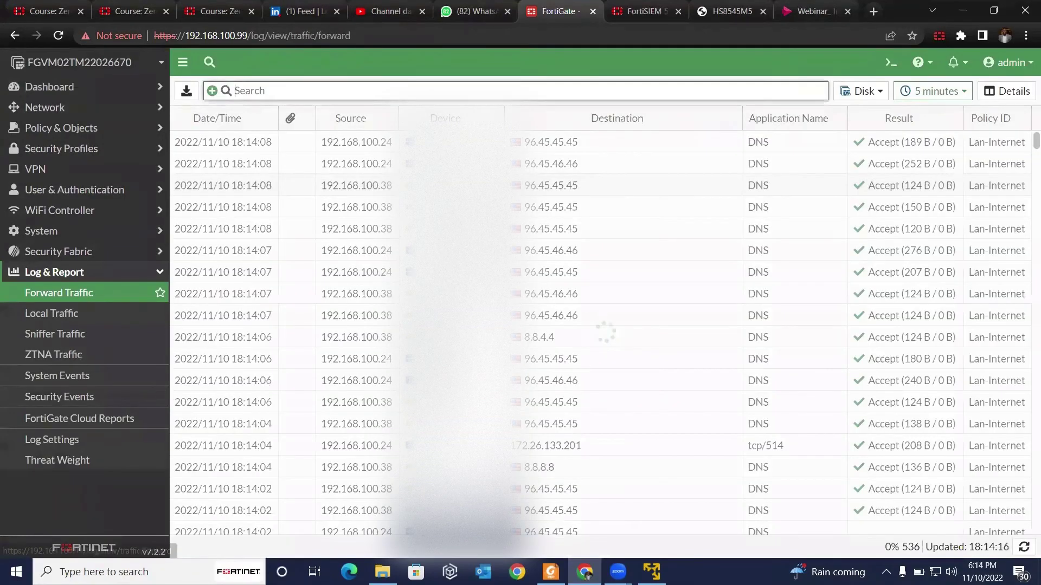
# - Reload the Forward Traffic log to show new HTTPS sessions from 192.168.100.24 to cdn.onenote.net
pyautogui.scroll(-10, 298, 171)
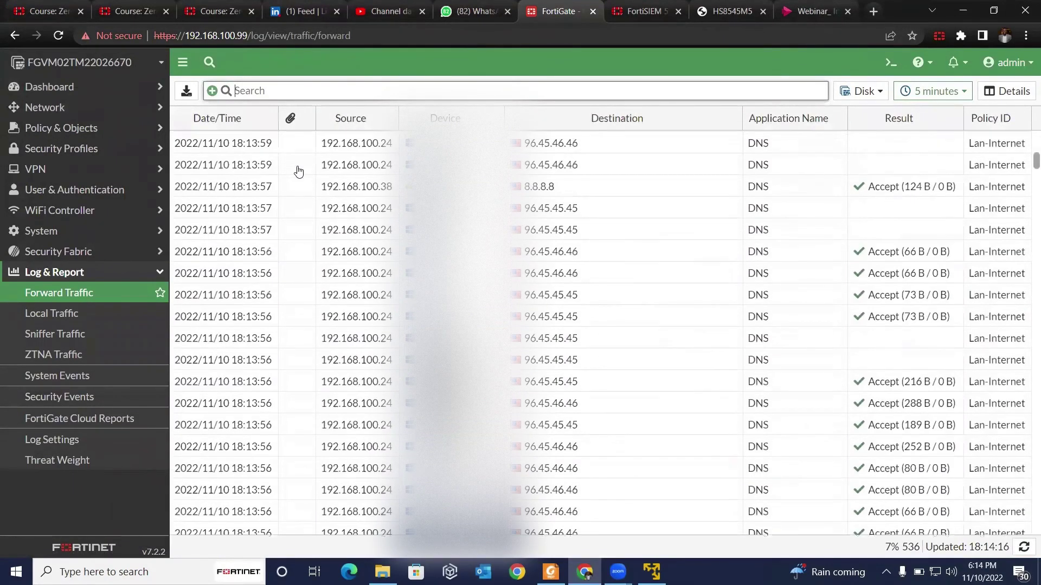
pyautogui.scroll(10, 298, 169)
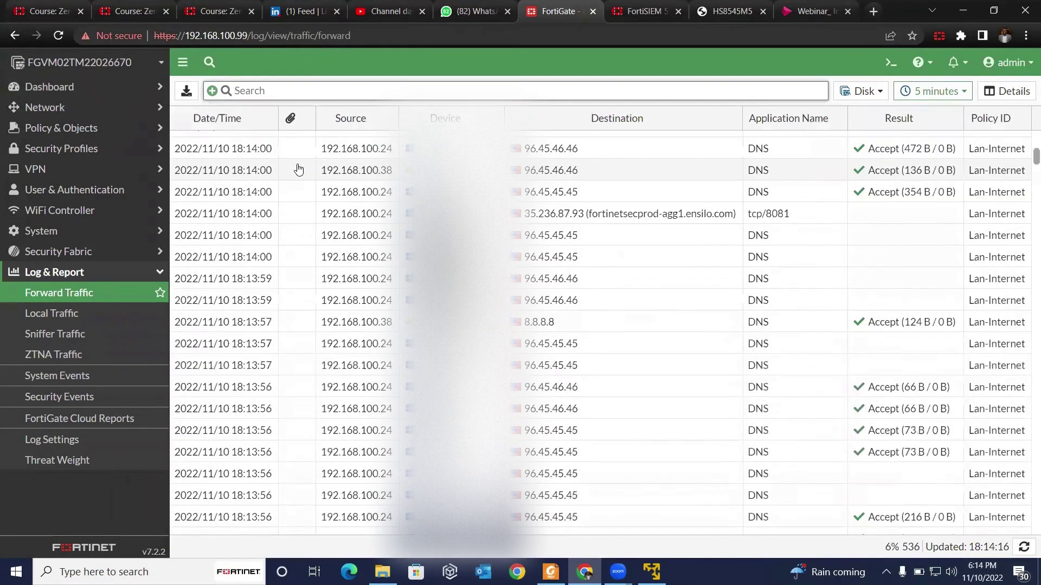
pyautogui.click(94, 297)
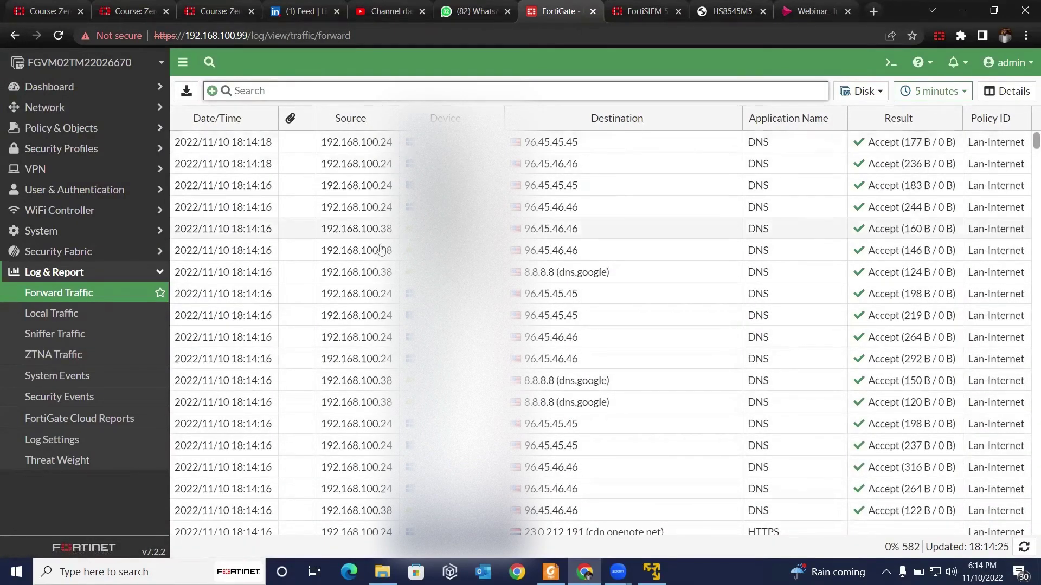
pyautogui.scroll(-15, 372, 242)
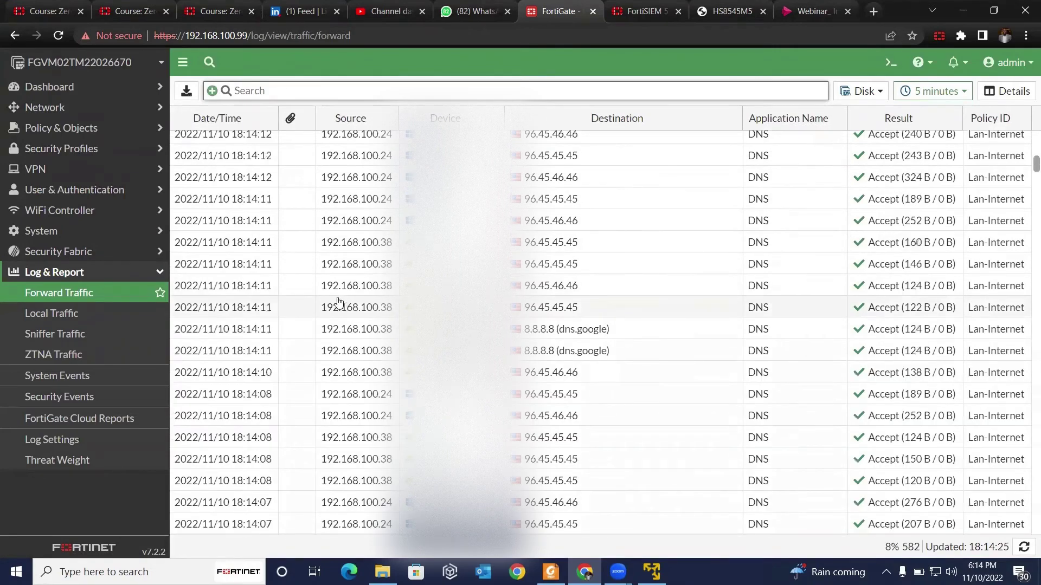
pyautogui.scroll(-6, 331, 289)
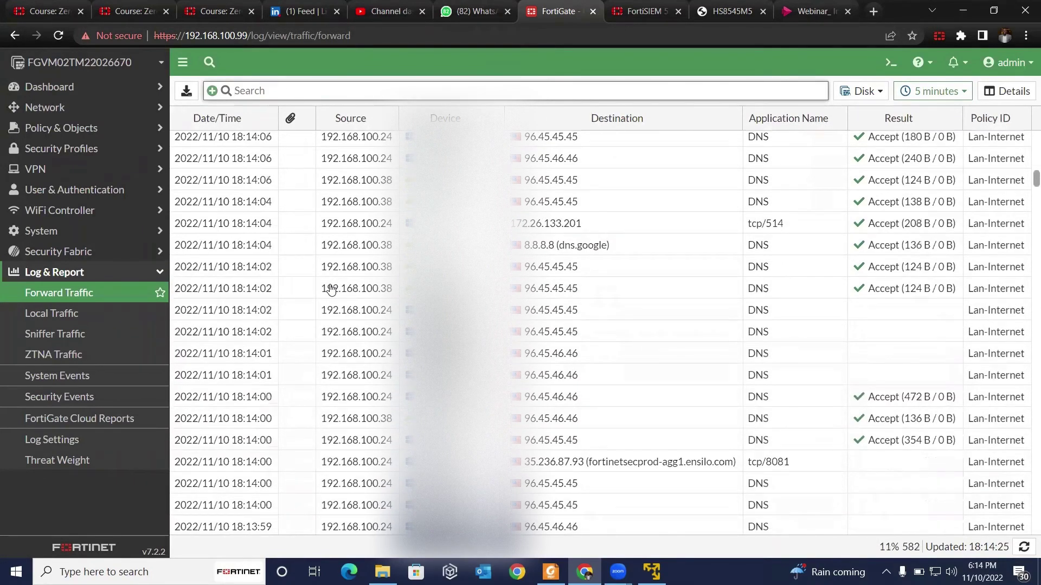
pyautogui.scroll(12, 331, 288)
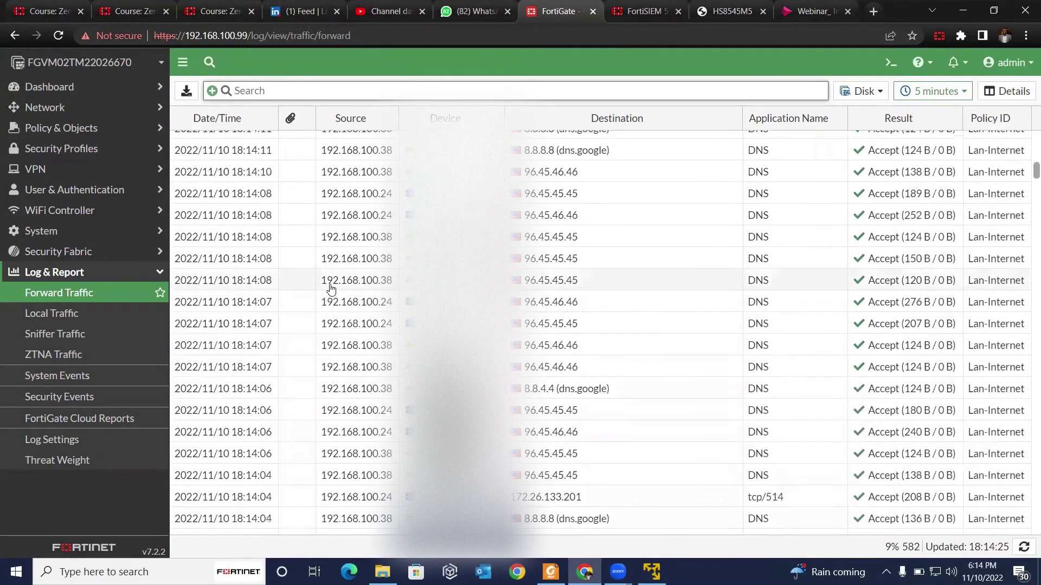
pyautogui.scroll(2, 331, 288)
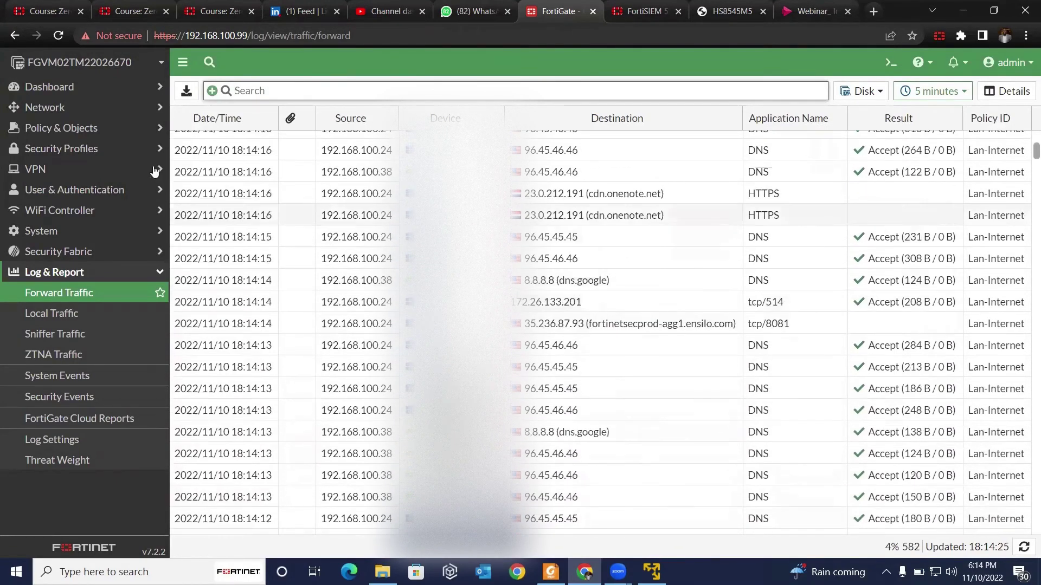
# - Expand the Network and Dashboard menus in the sidebar
pyautogui.click(105, 110)
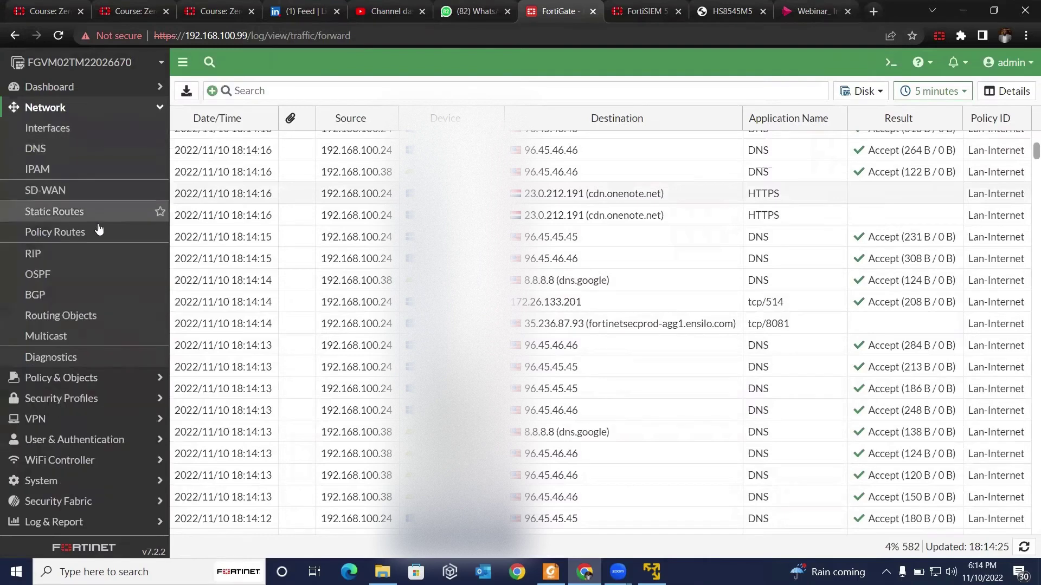
pyautogui.click(130, 112)
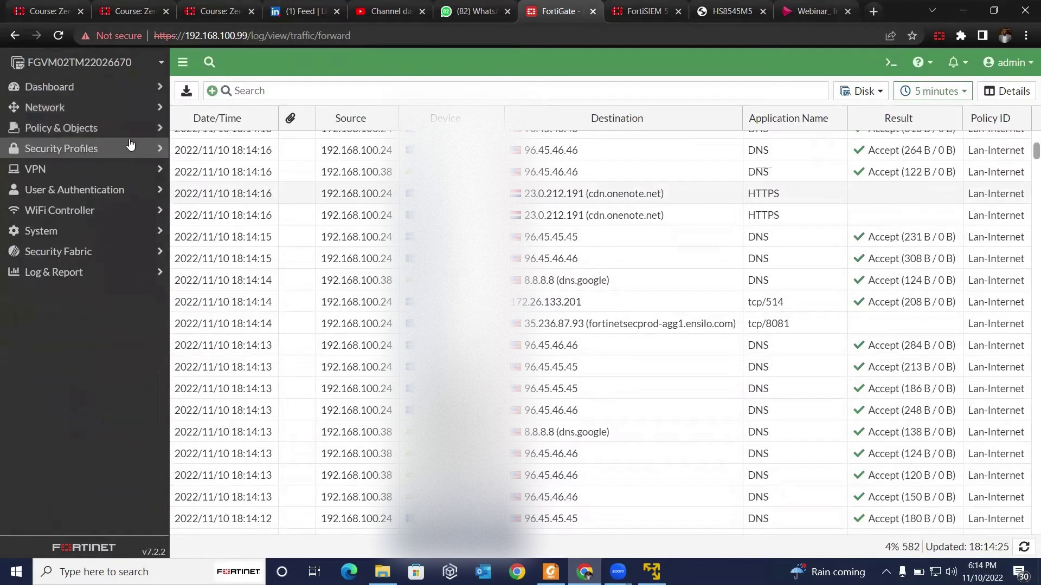
pyautogui.click(131, 111)
pyautogui.click(130, 97)
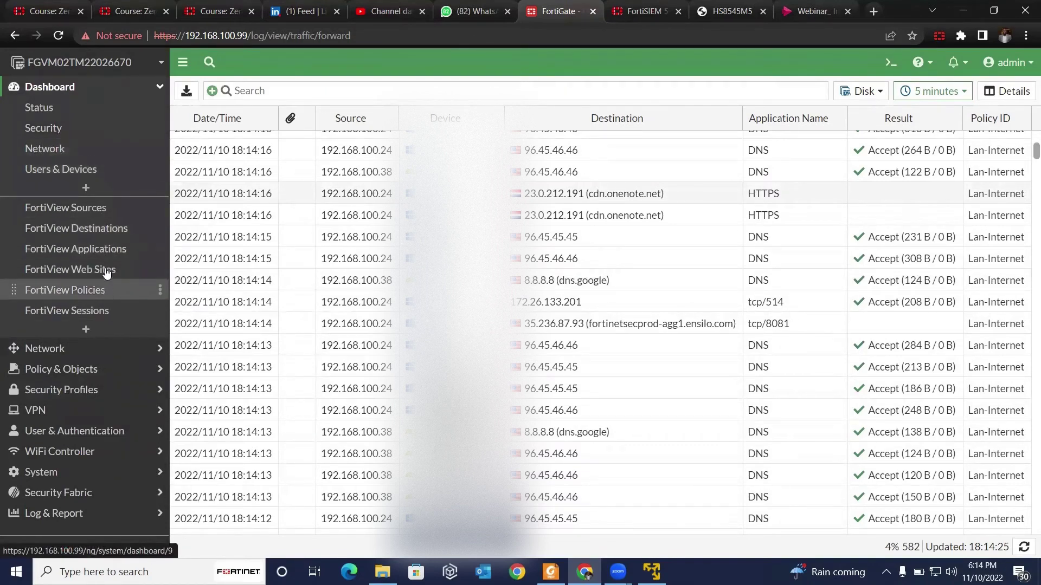
# - Add the DHCP Monitor to the dashboards and open it, showing three port1 clients
pyautogui.click(87, 330)
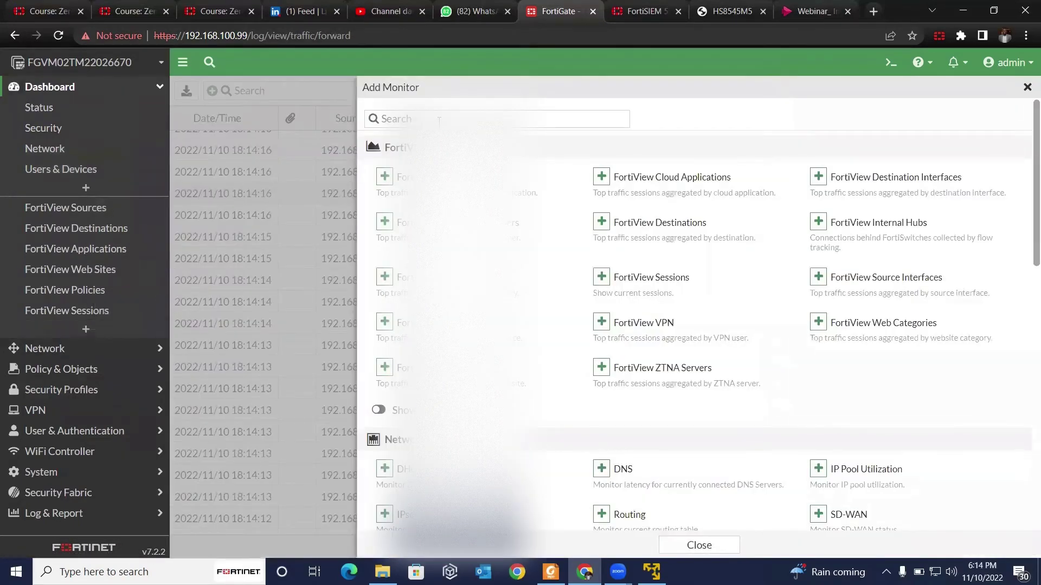
pyautogui.click(439, 121)
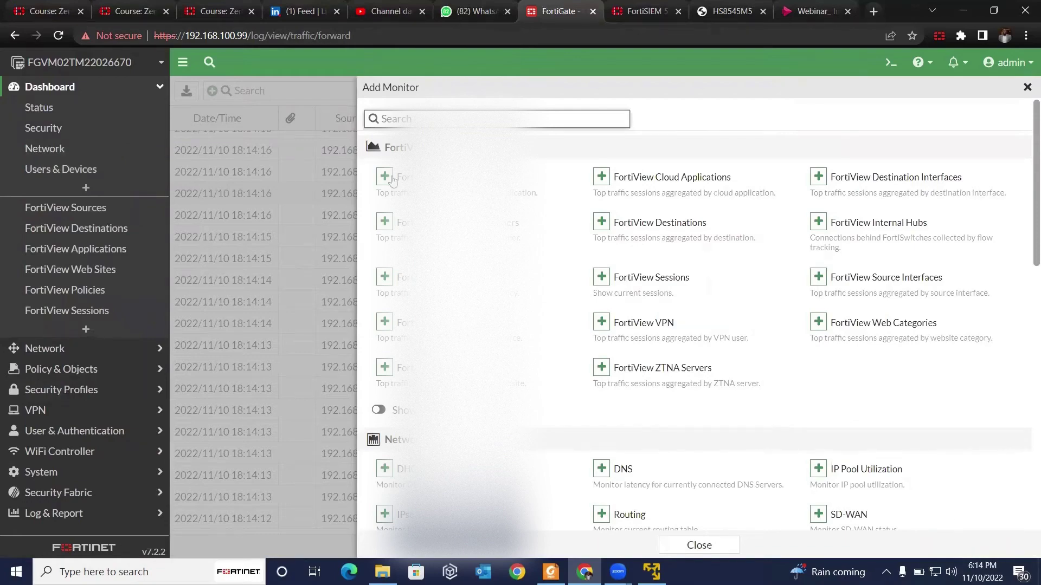
pyautogui.click(623, 195)
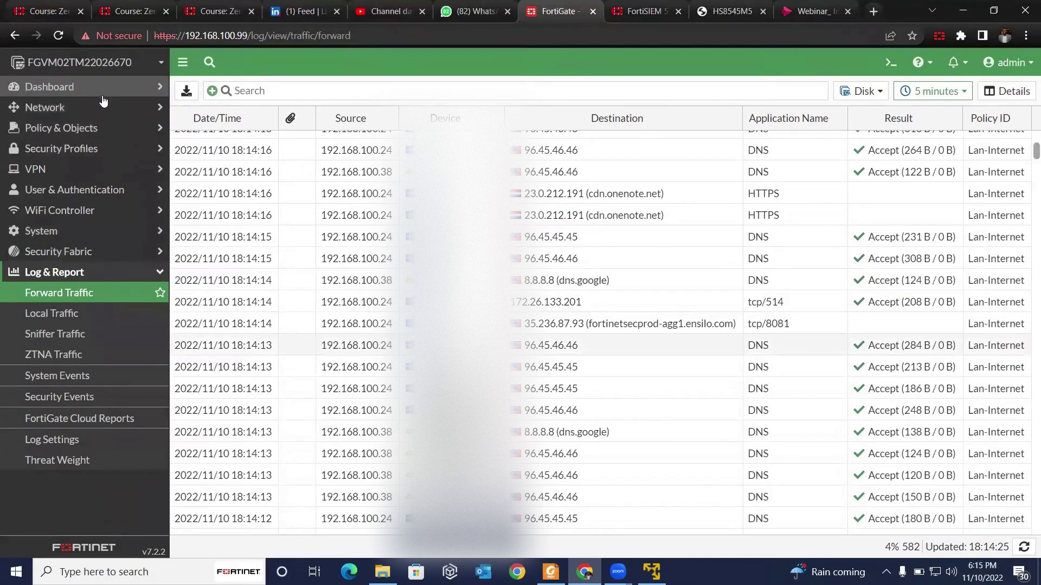
pyautogui.click(104, 94)
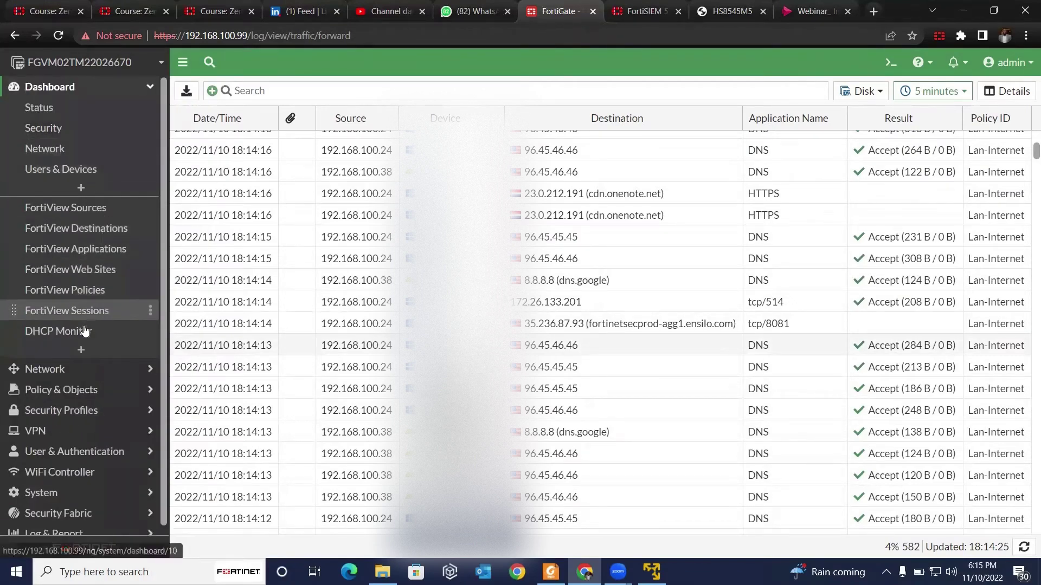
pyautogui.click(85, 332)
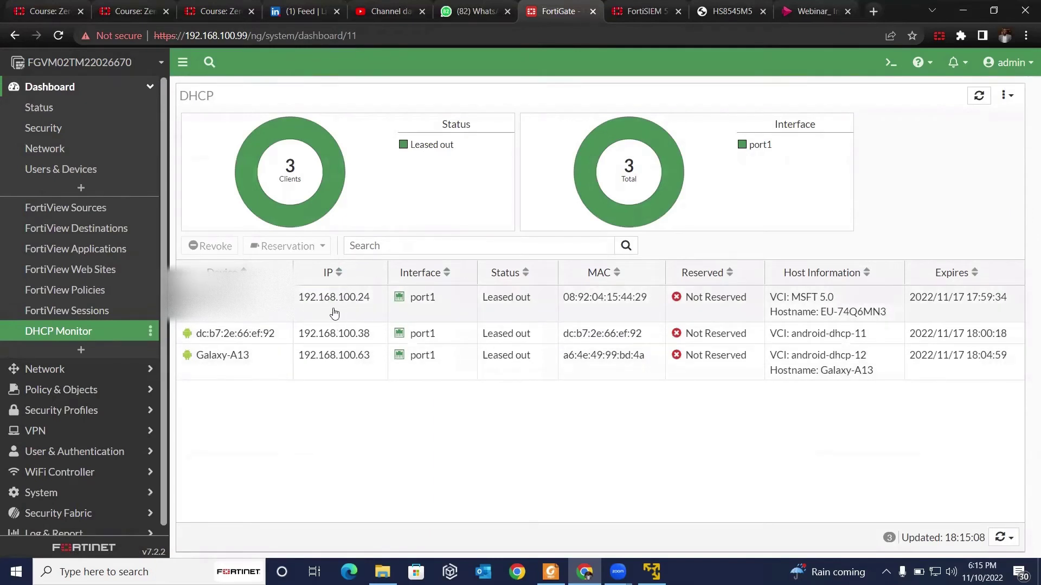
# - Open FortiView Sources for 1 hour and inspect the 192.168.100.38 and Galaxy-A13 entries
pyautogui.click(88, 207)
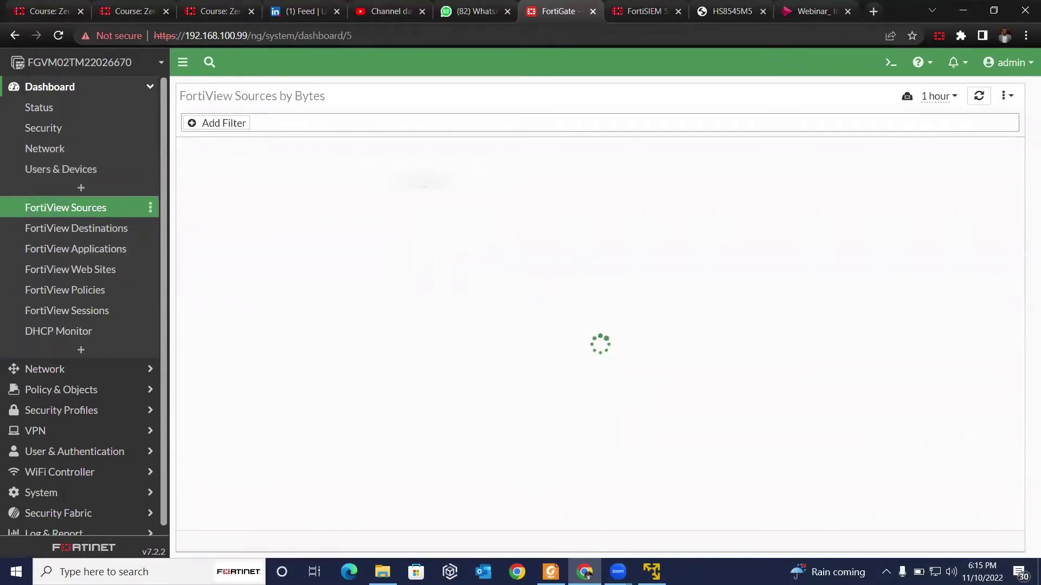
pyautogui.click(936, 103)
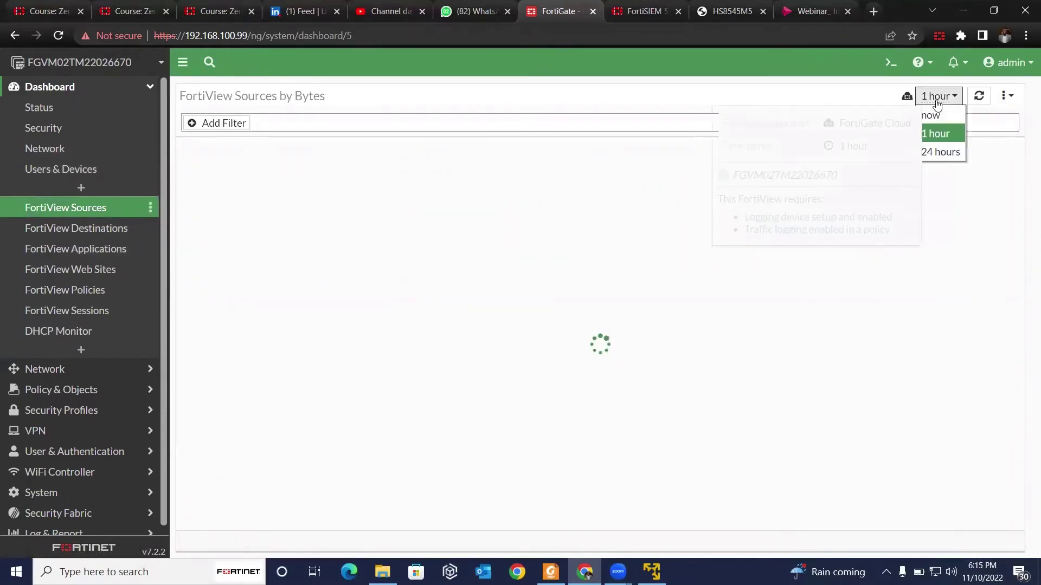
pyautogui.click(901, 98)
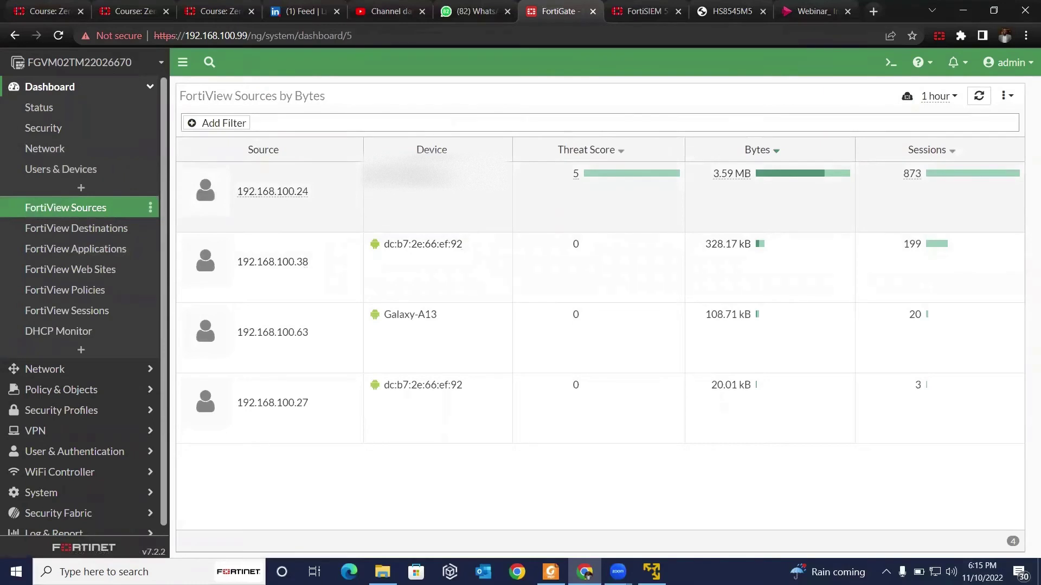
pyautogui.click(401, 299)
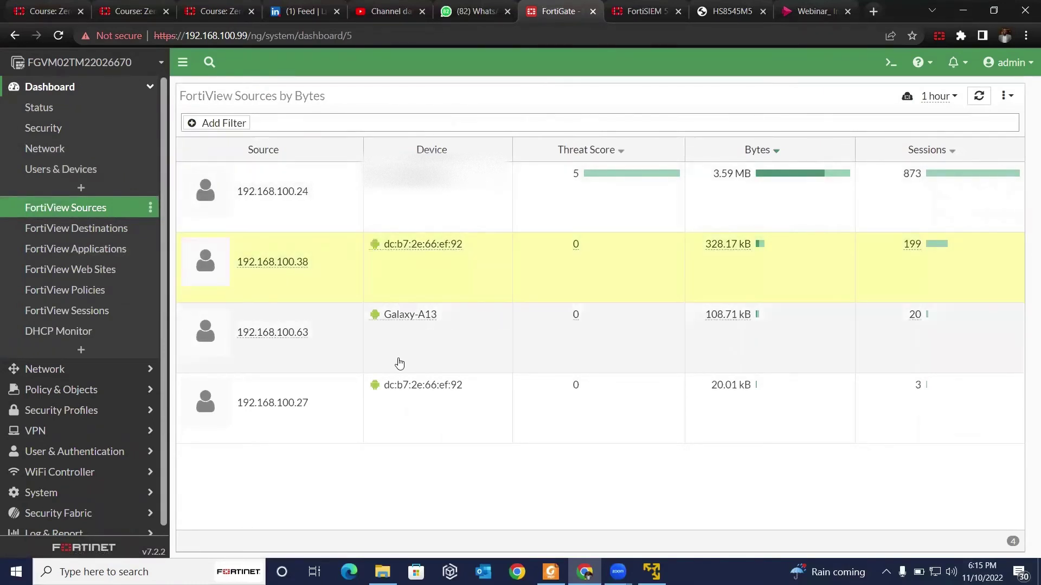
pyautogui.click(329, 364)
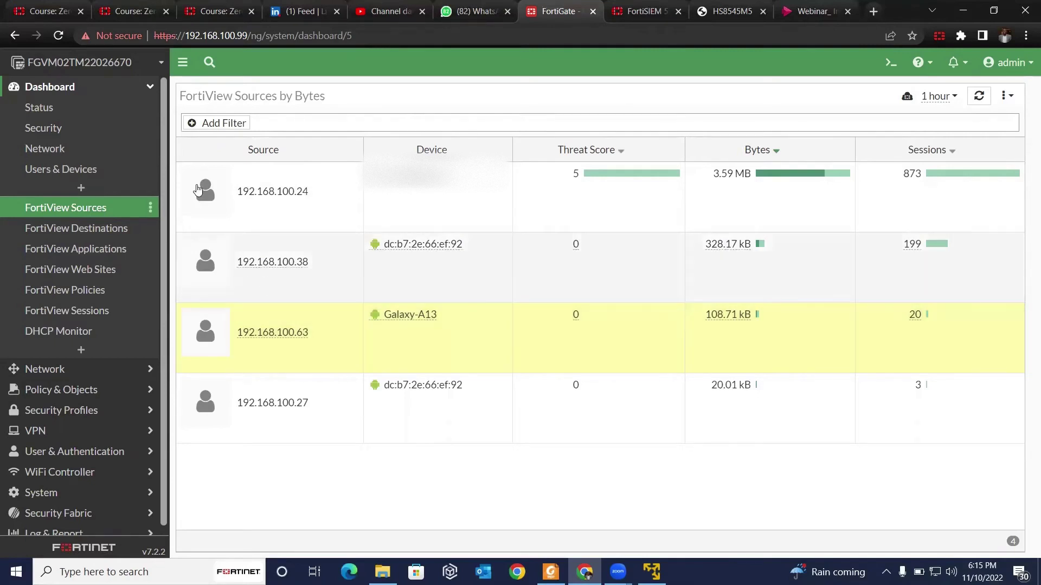
pyautogui.click(111, 92)
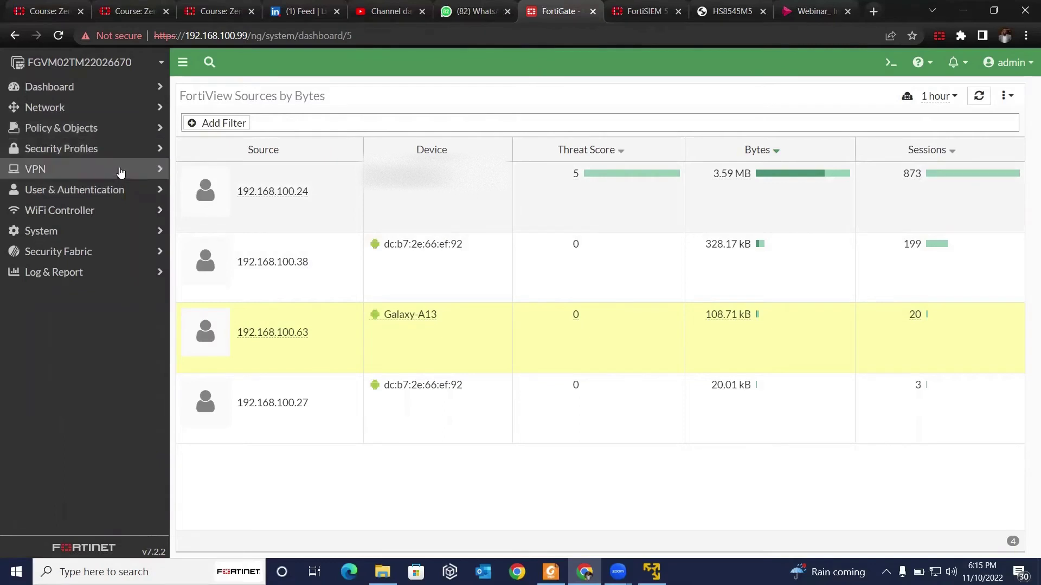
pyautogui.click(128, 134)
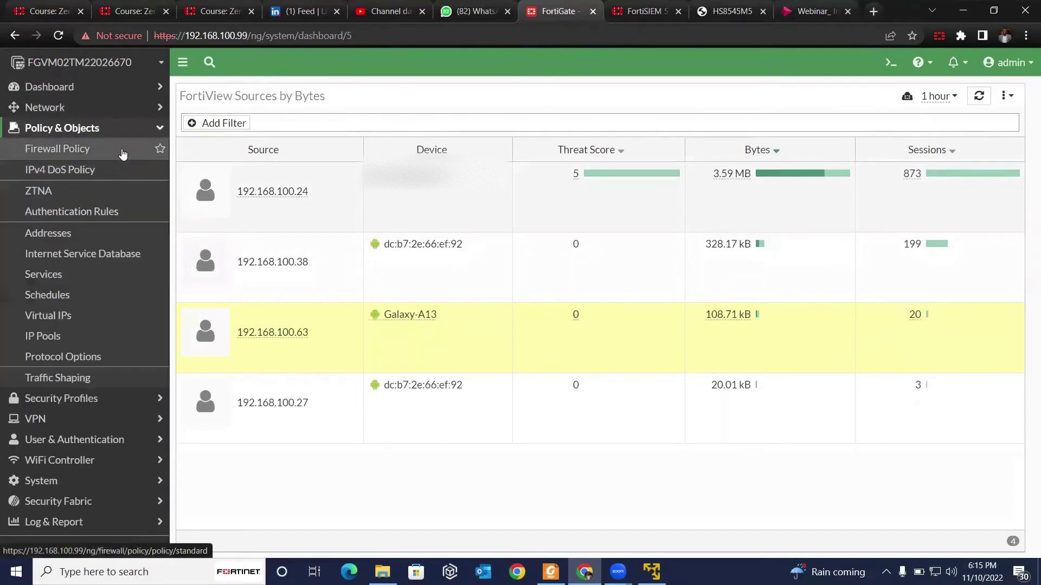
# - Turn on the default Web Filter and Application Control profiles in the Lan-Internet policy and save it
pyautogui.click(128, 149)
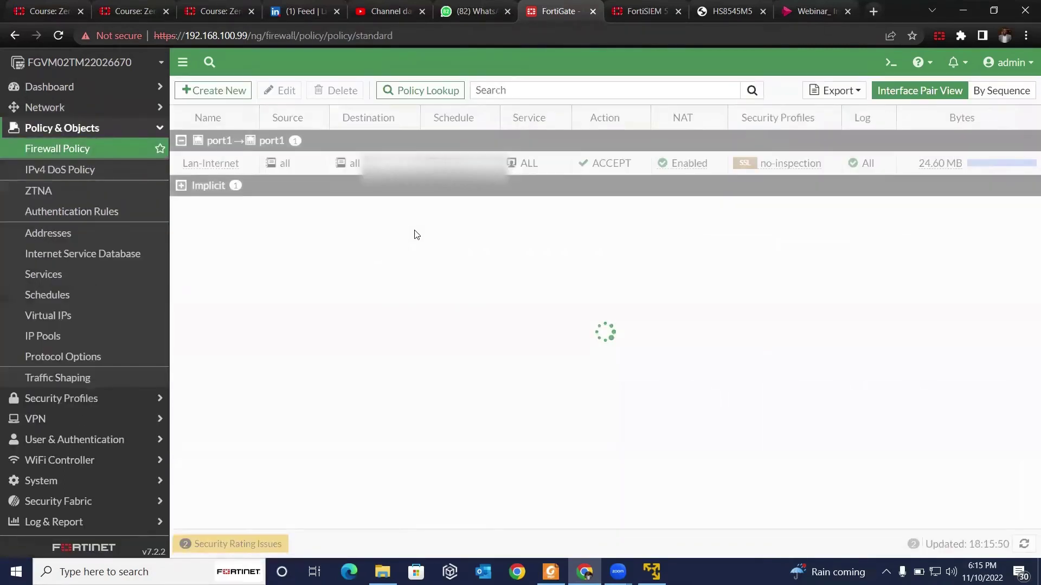
pyautogui.click(393, 173)
pyautogui.doubleClick(393, 173)
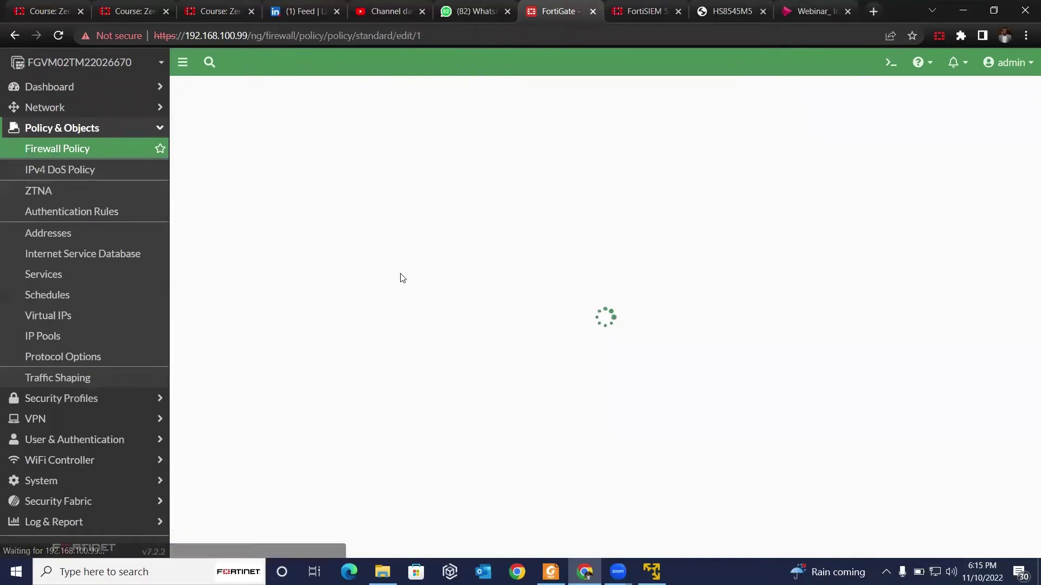
pyautogui.scroll(-5, 395, 401)
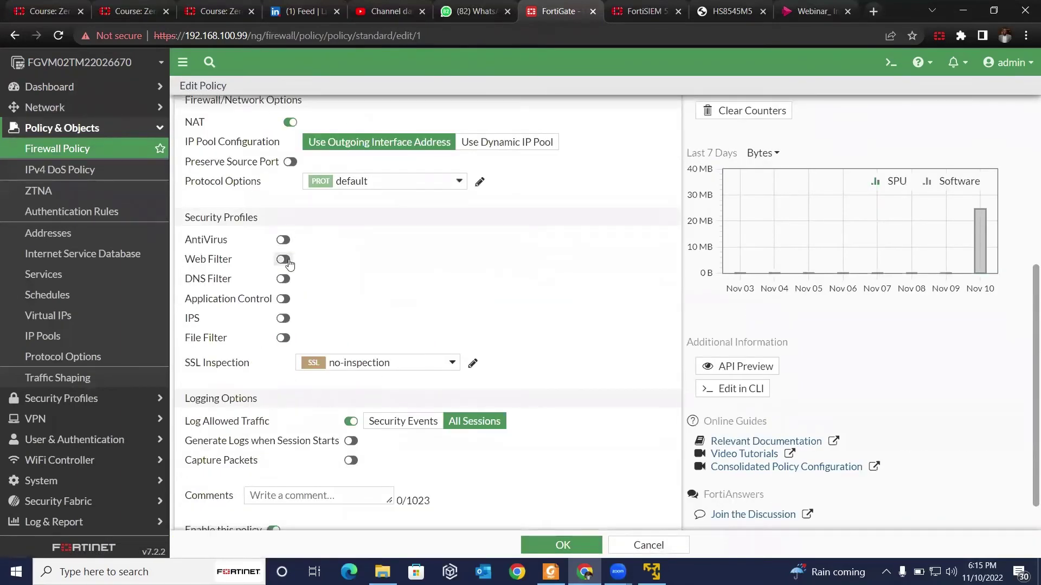
pyautogui.click(283, 260)
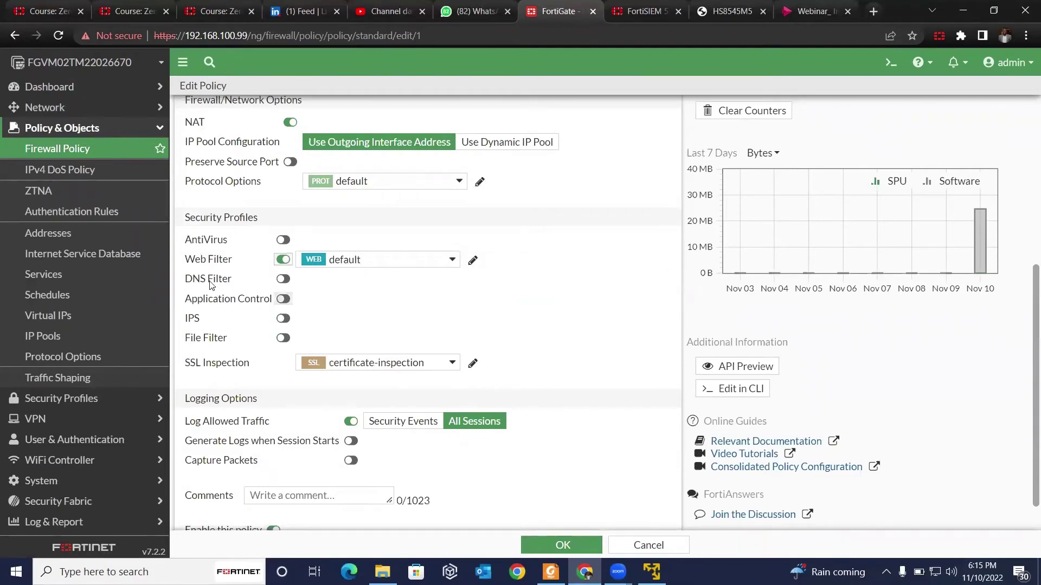
pyautogui.click(283, 299)
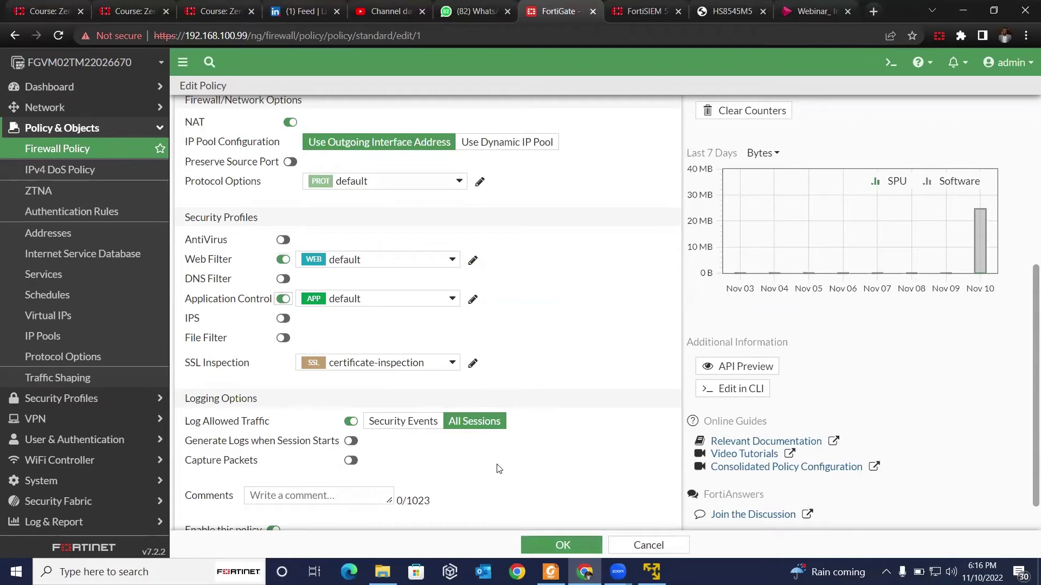
pyautogui.scroll(-1, 499, 468)
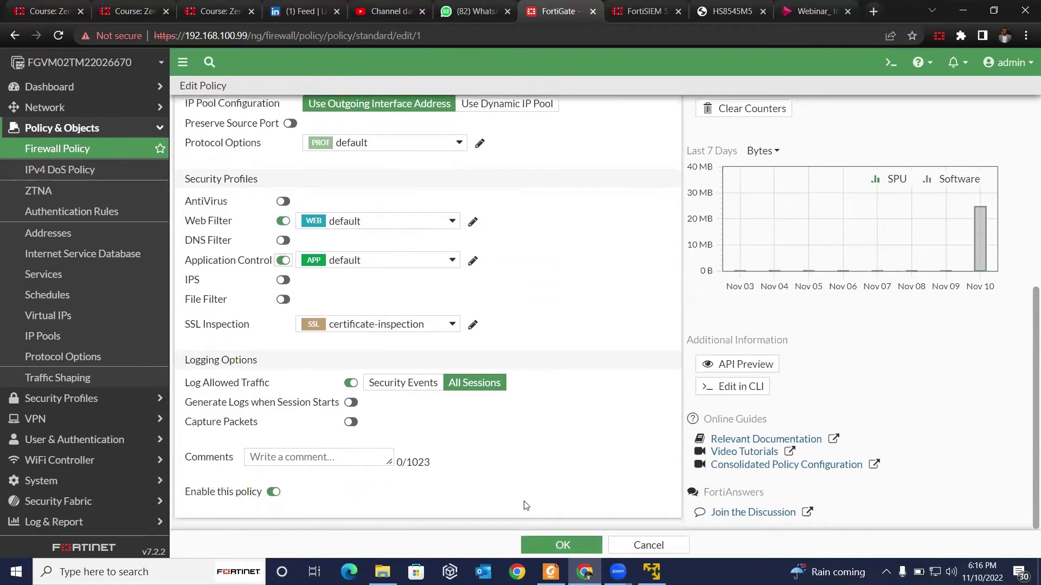
pyautogui.click(547, 543)
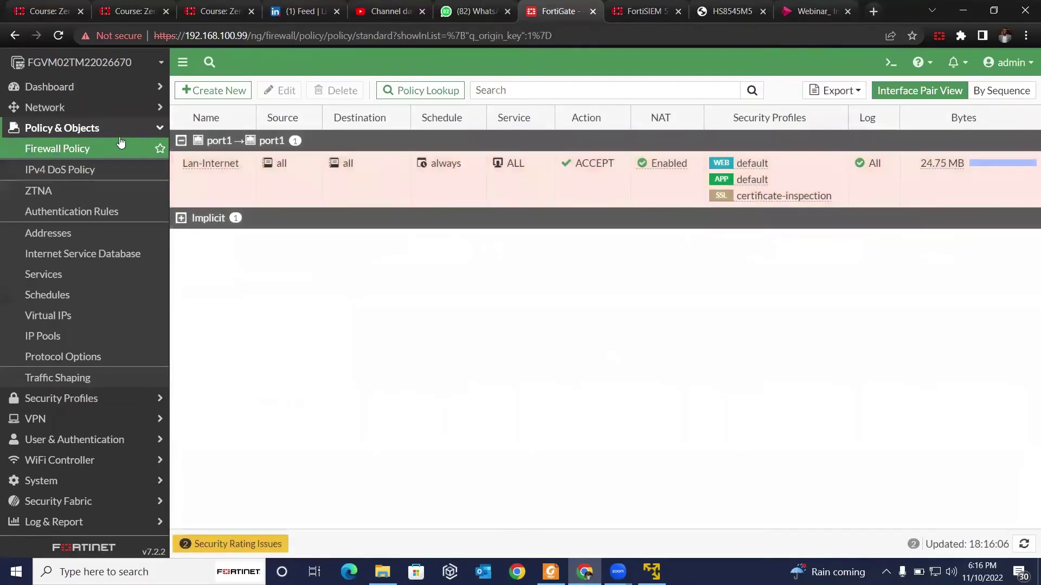
# - Open the default profile from Security Profiles > Web Filter for editing
pyautogui.click(119, 127)
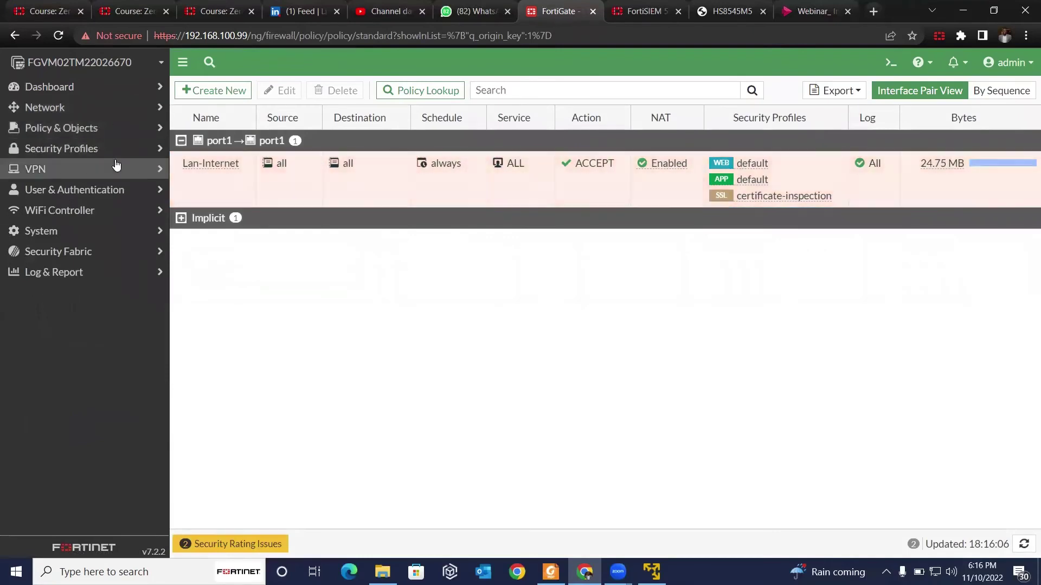
pyautogui.click(115, 148)
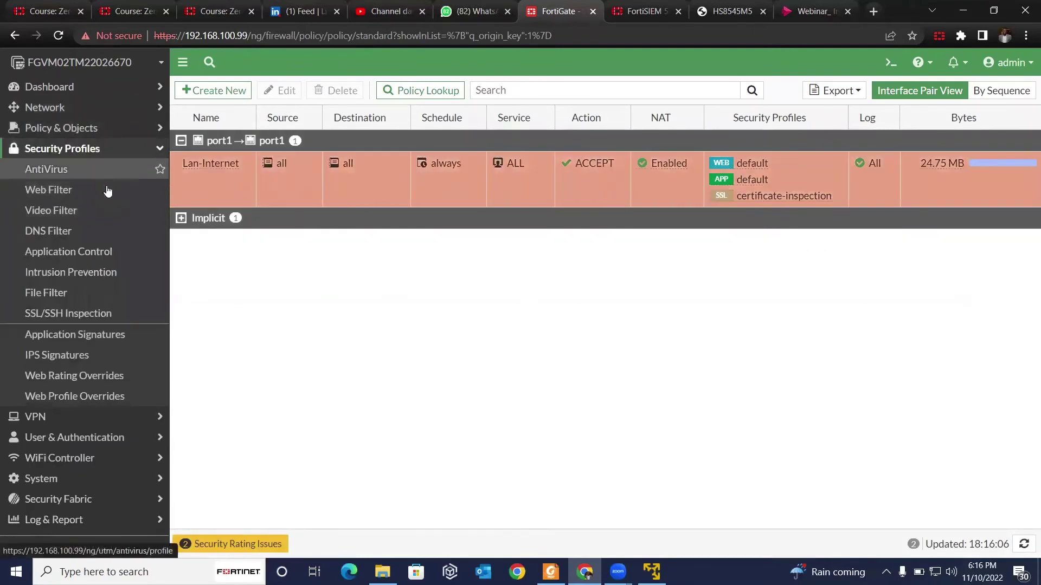
pyautogui.click(106, 190)
pyautogui.doubleClick(359, 146)
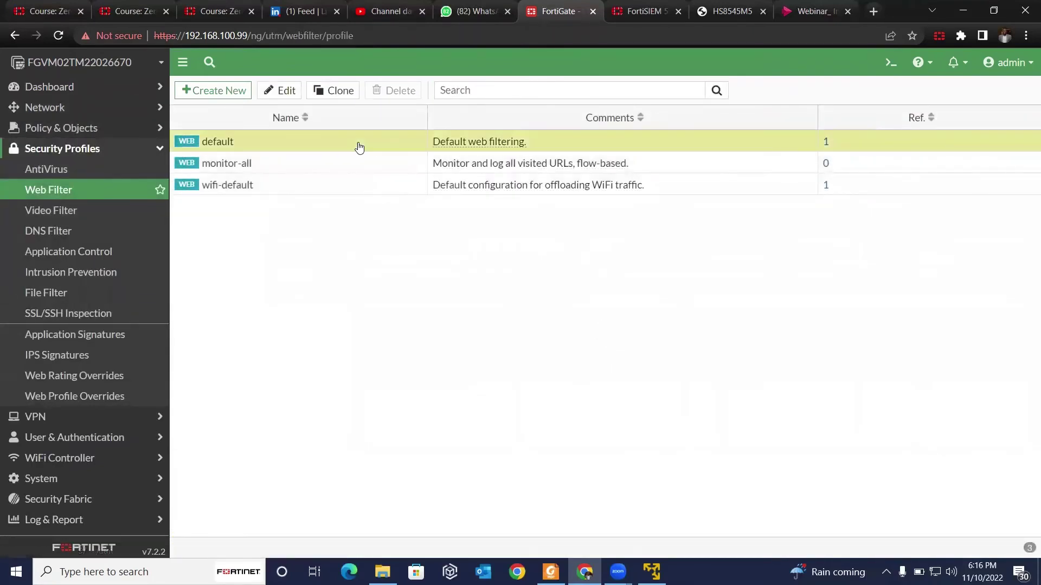
# - Review the default profile's FortiGuard category actions and close it with OK
pyautogui.scroll(-15, 379, 293)
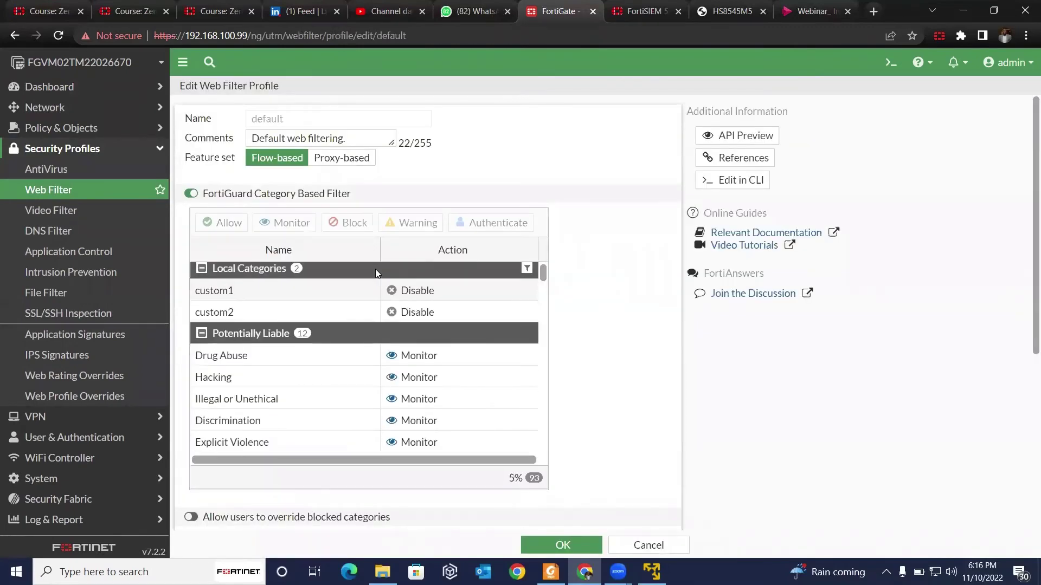
pyautogui.scroll(-7, 381, 295)
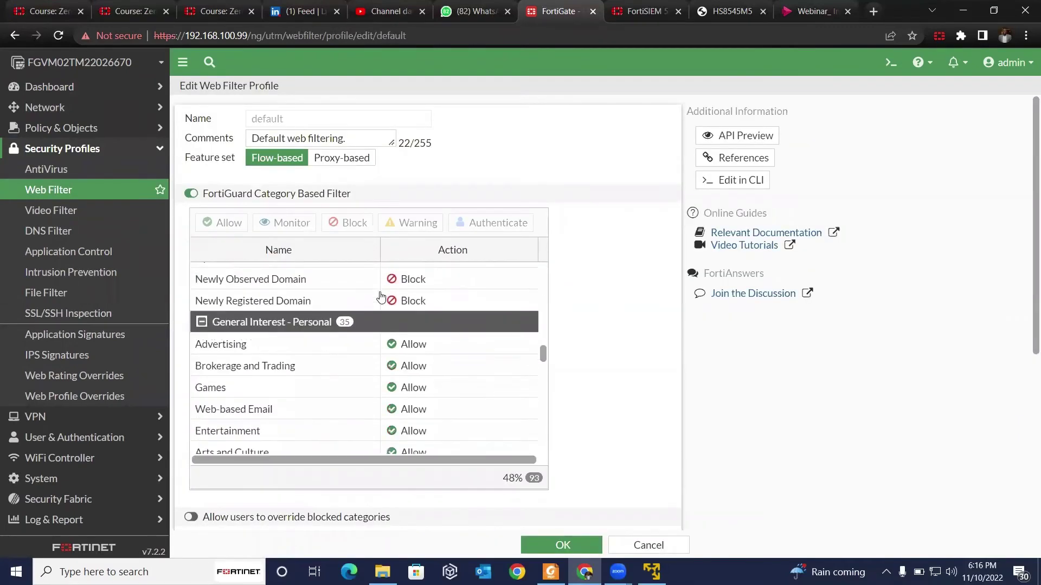
pyautogui.scroll(-12, 381, 293)
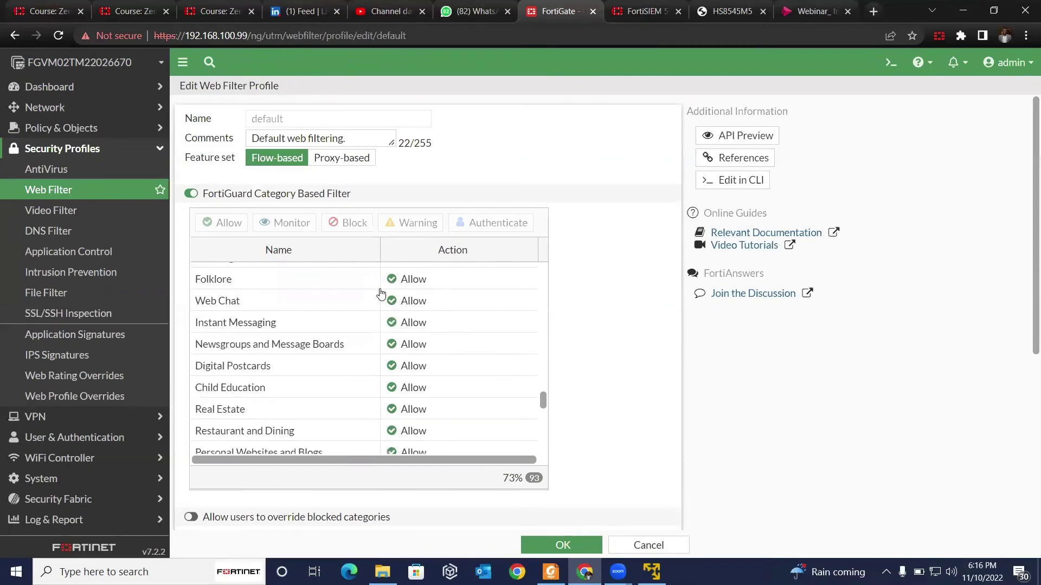
pyautogui.scroll(-4, 443, 364)
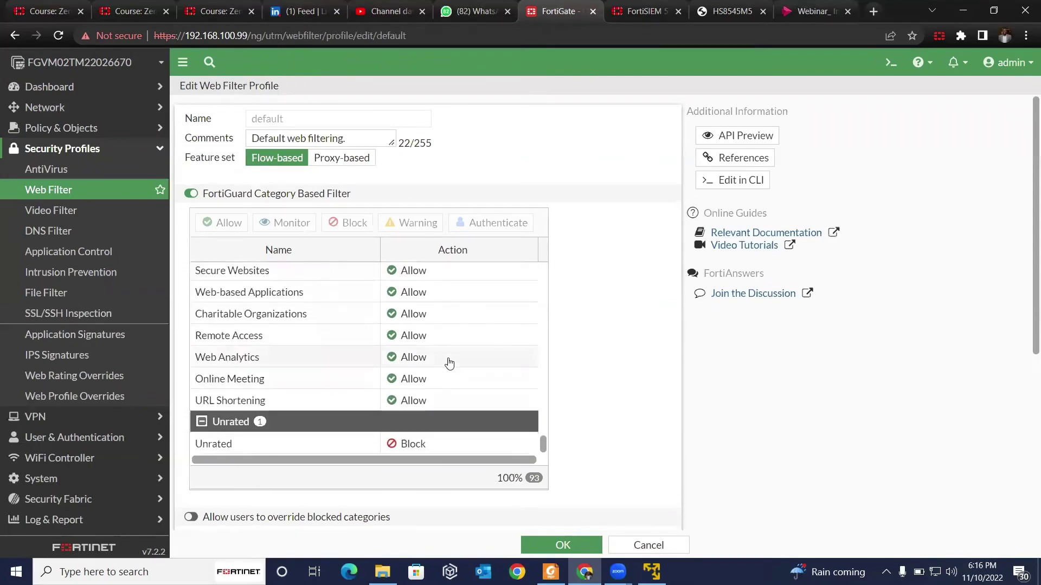
pyautogui.scroll(5, 447, 363)
pyautogui.scroll(15, 439, 342)
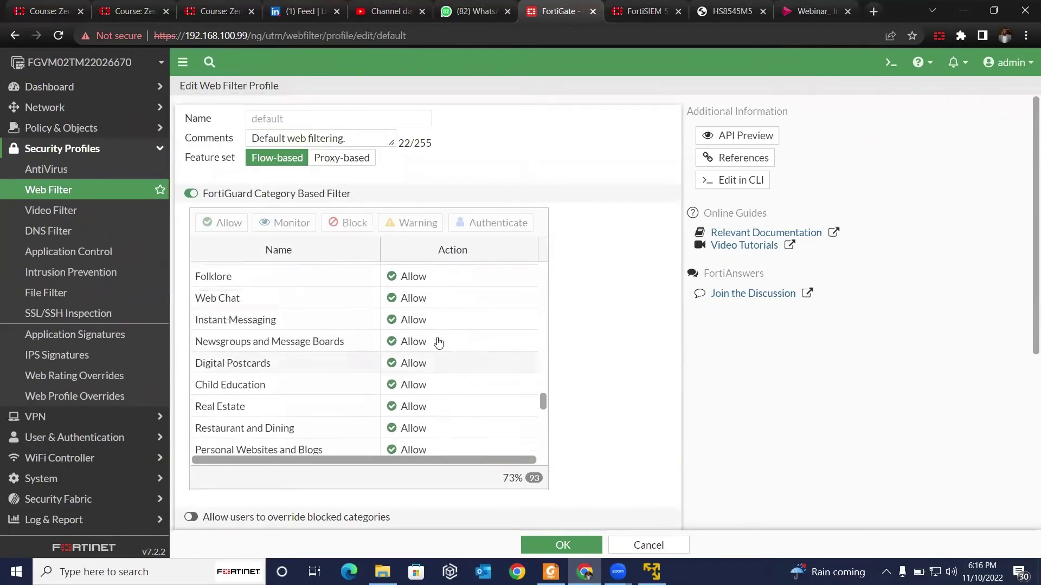
pyautogui.scroll(4, 439, 342)
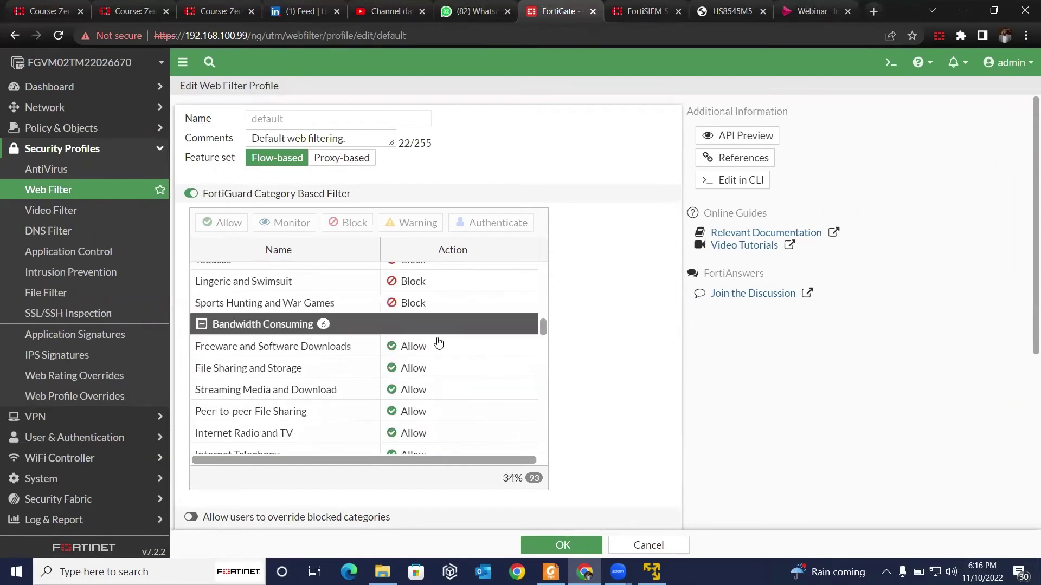
pyautogui.click(574, 546)
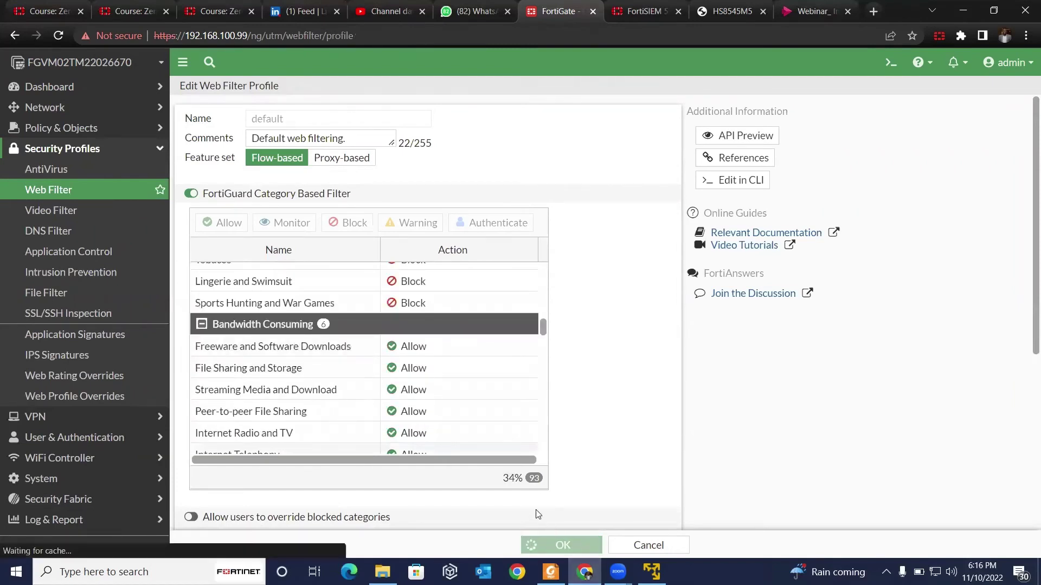
pyautogui.click(112, 130)
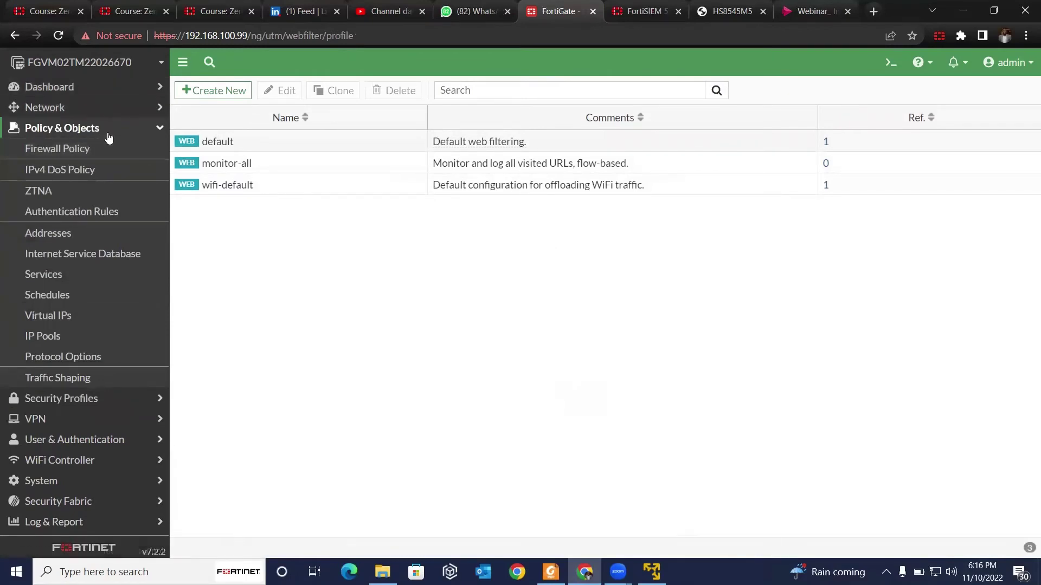
# - Set FortiView Web Sites to real-time 'now' data and refresh it, still showing no results
pyautogui.click(109, 133)
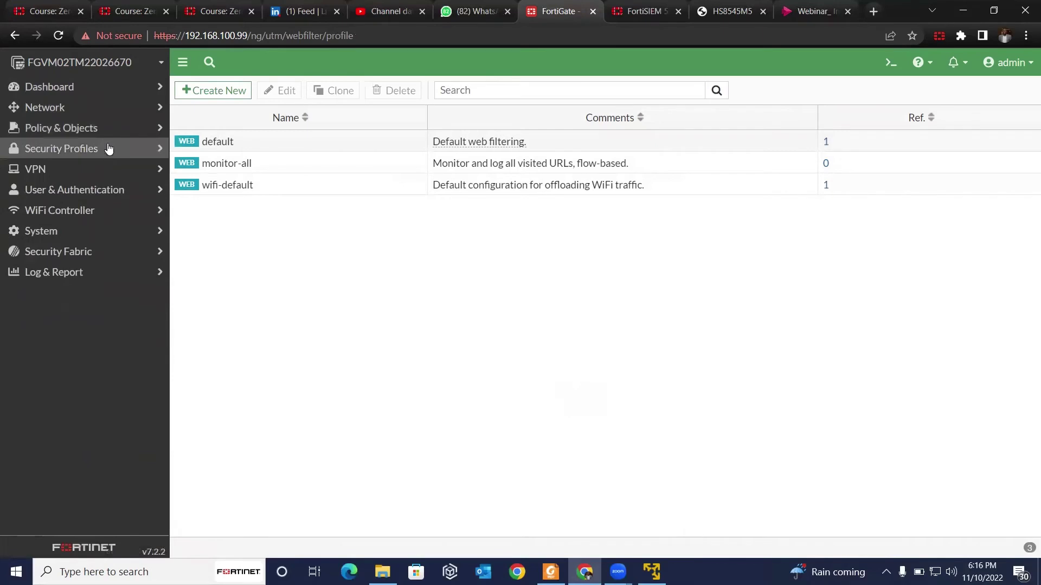
pyautogui.click(111, 93)
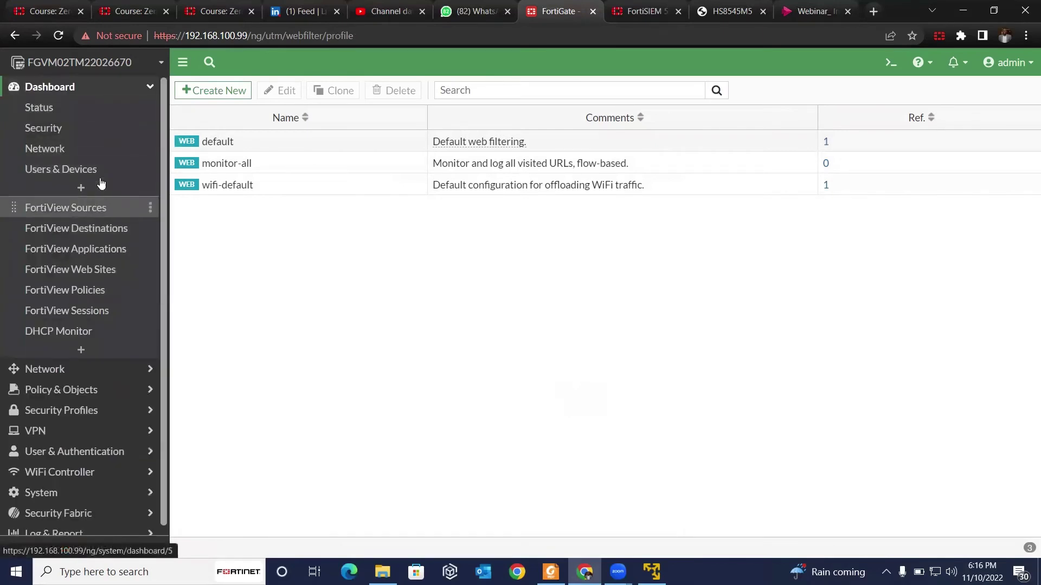
pyautogui.click(105, 271)
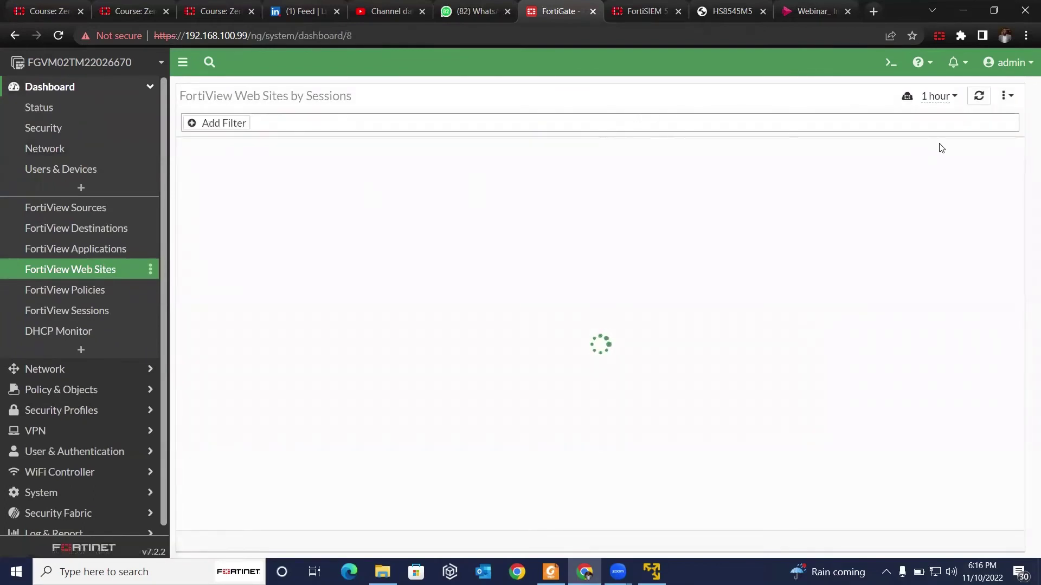
pyautogui.click(939, 96)
pyautogui.click(944, 112)
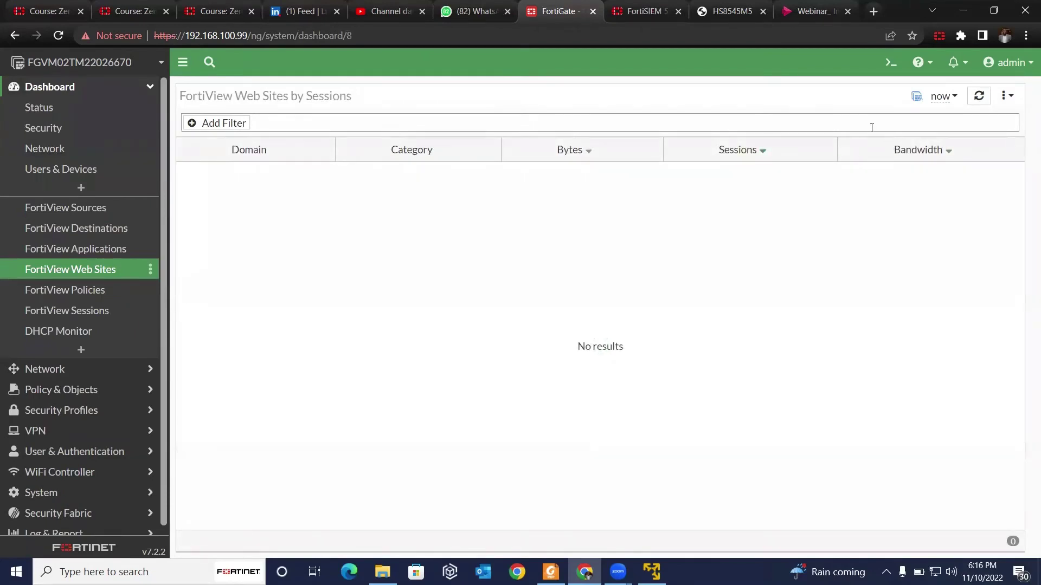
pyautogui.click(978, 99)
pyautogui.click(977, 98)
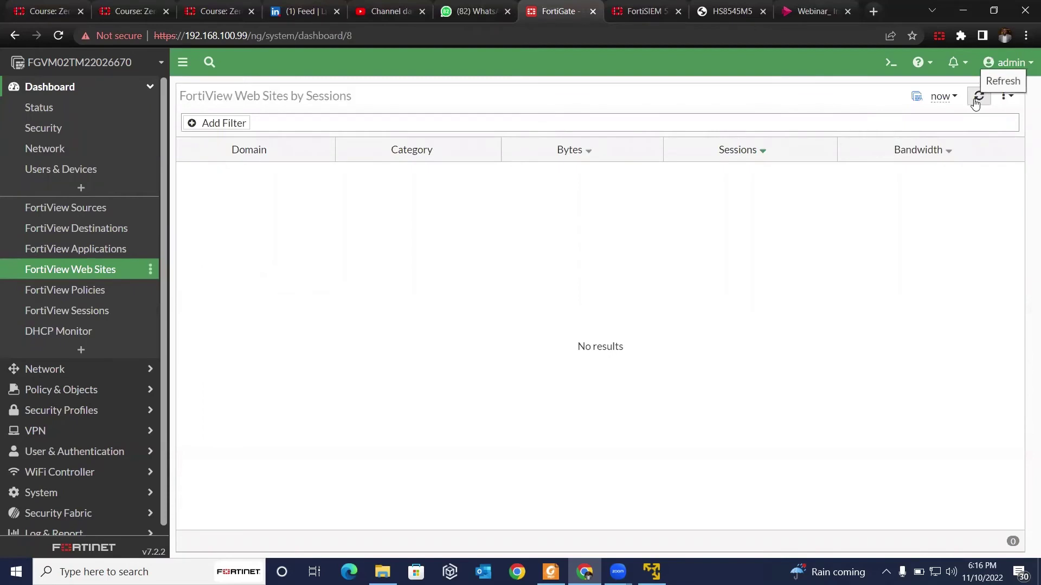
pyautogui.click(117, 91)
pyautogui.click(106, 272)
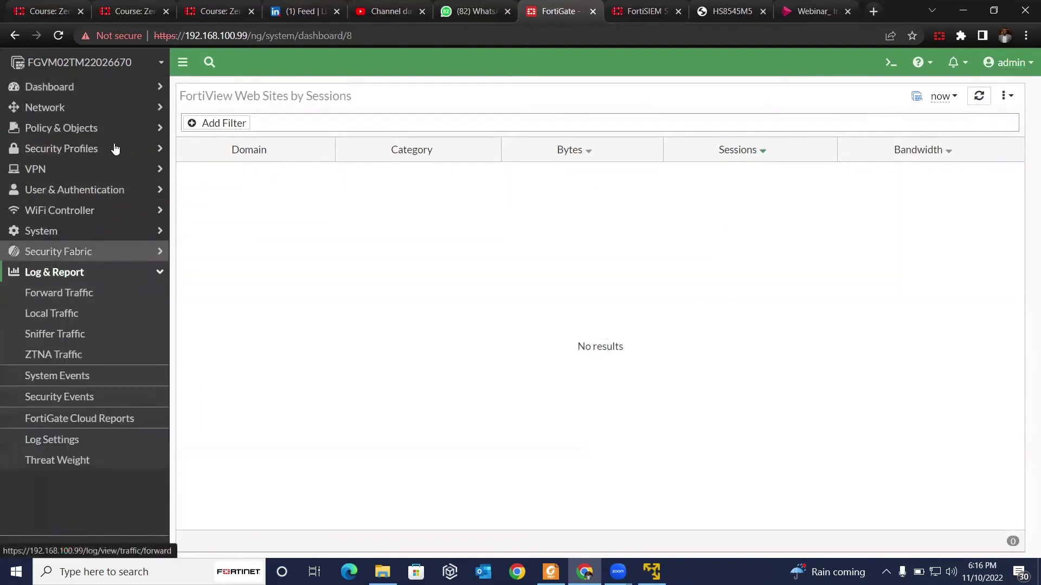
pyautogui.click(112, 95)
# - Expand the Users & Devices Device Inventory widget to full screen to list all six devices
pyautogui.click(93, 171)
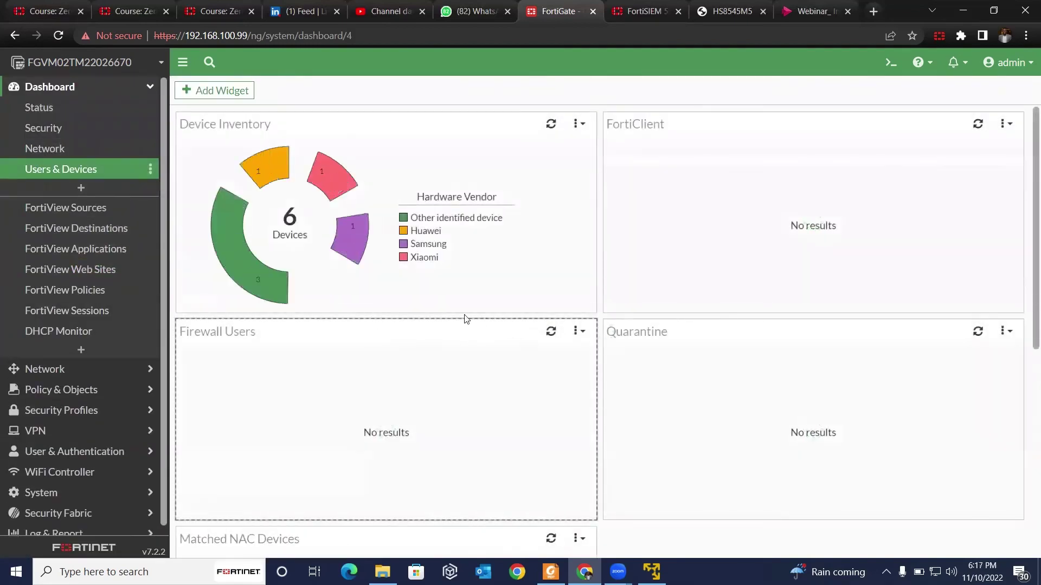
pyautogui.click(302, 249)
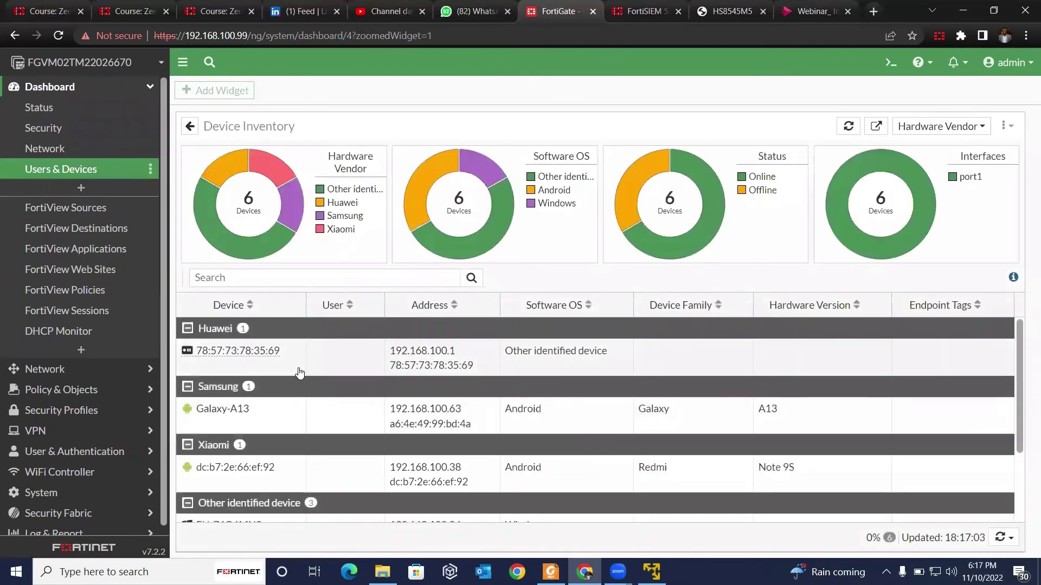
pyautogui.scroll(-2, 300, 373)
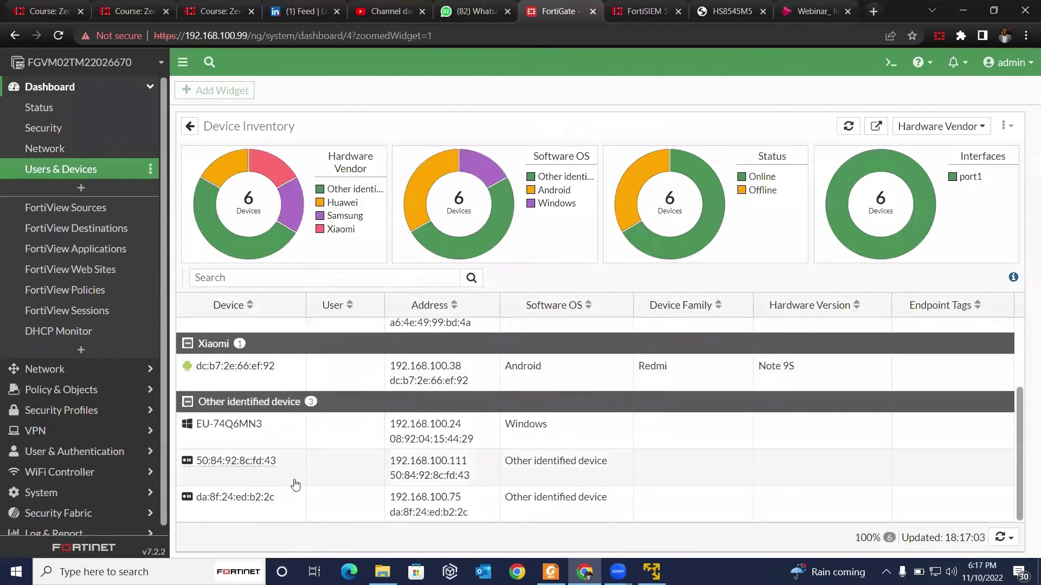
pyautogui.scroll(2, 295, 483)
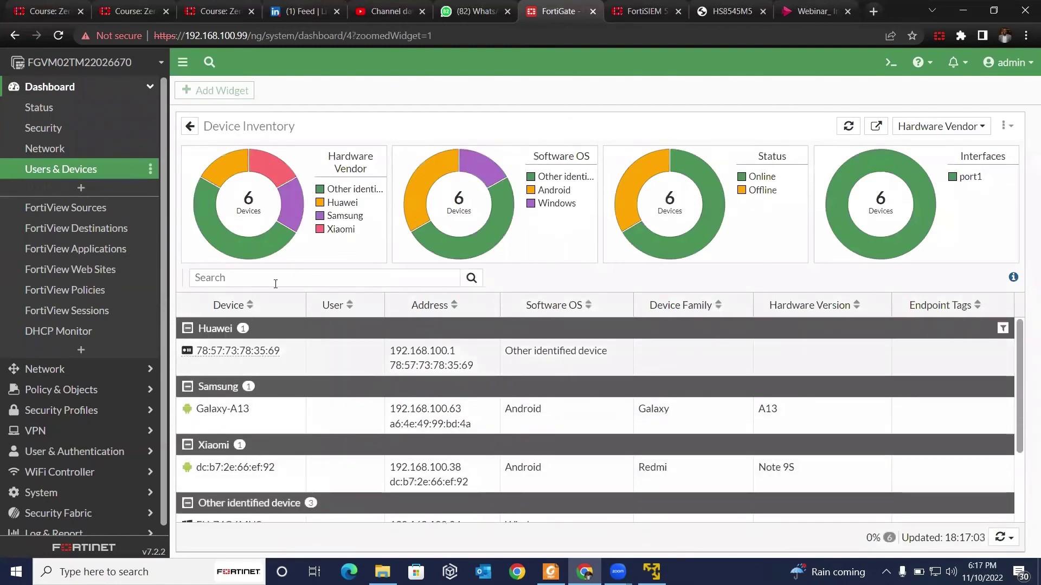
pyautogui.click(107, 88)
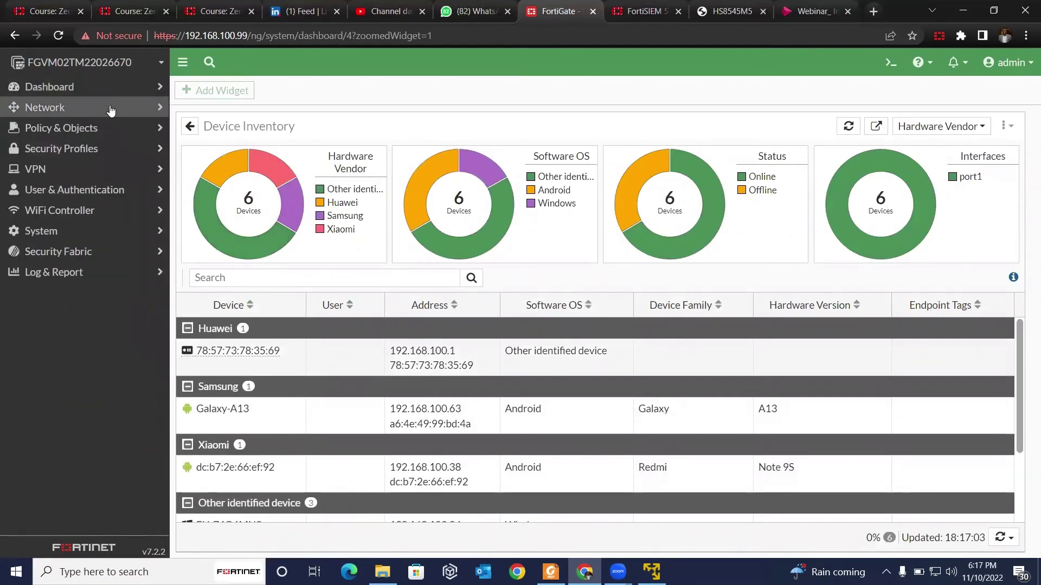
pyautogui.click(110, 109)
pyautogui.click(110, 108)
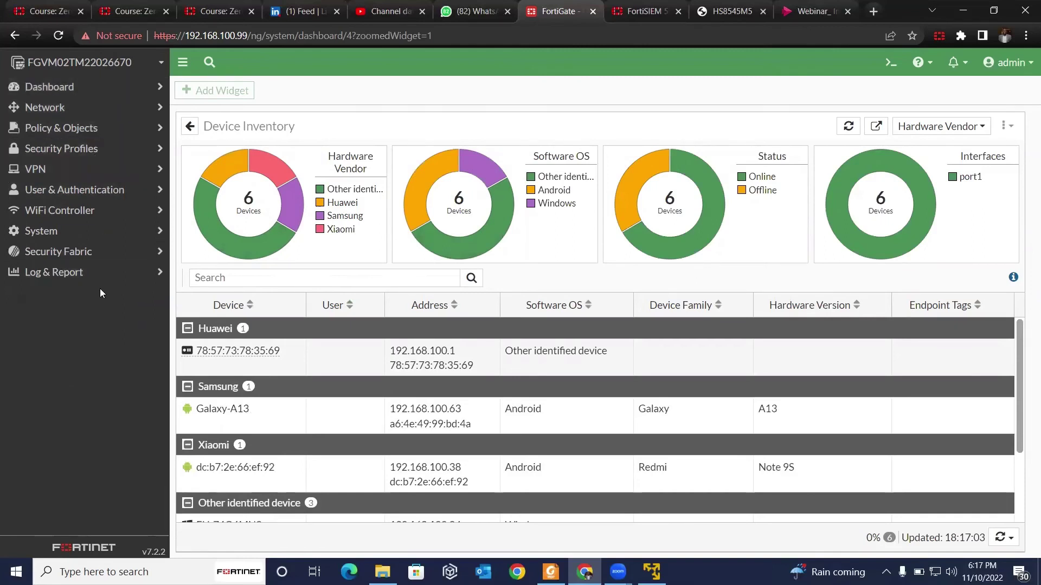
pyautogui.click(98, 272)
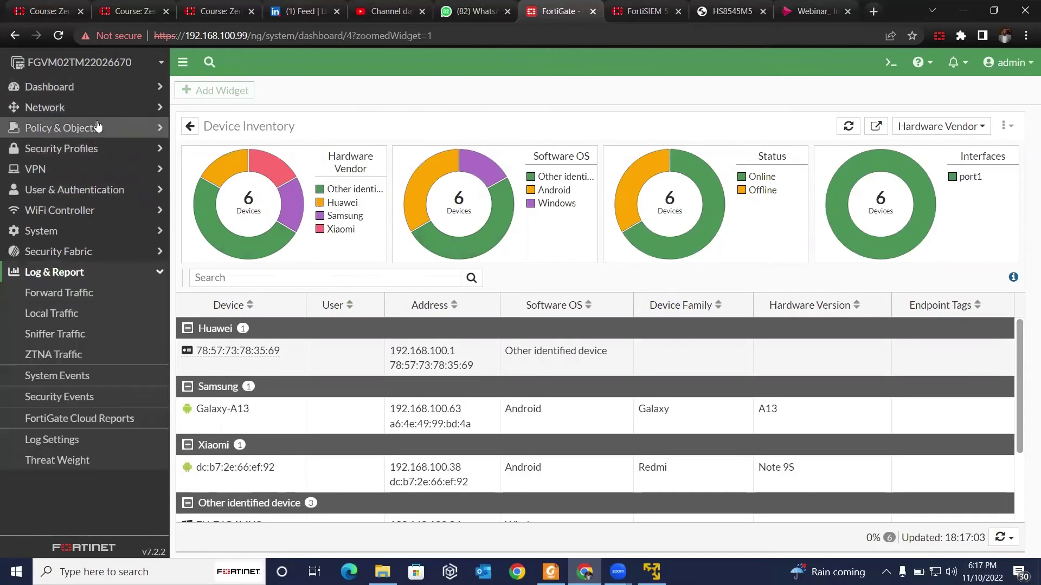
# - Reopen and refresh FortiView Web Sites, which stays empty, then move to FortiView Applications
pyautogui.click(108, 91)
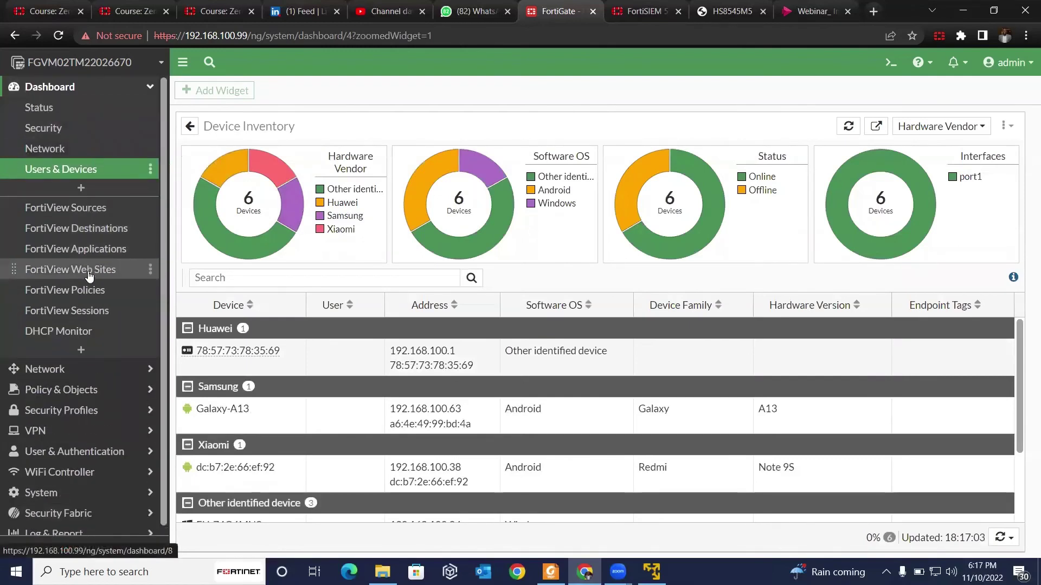
pyautogui.click(90, 275)
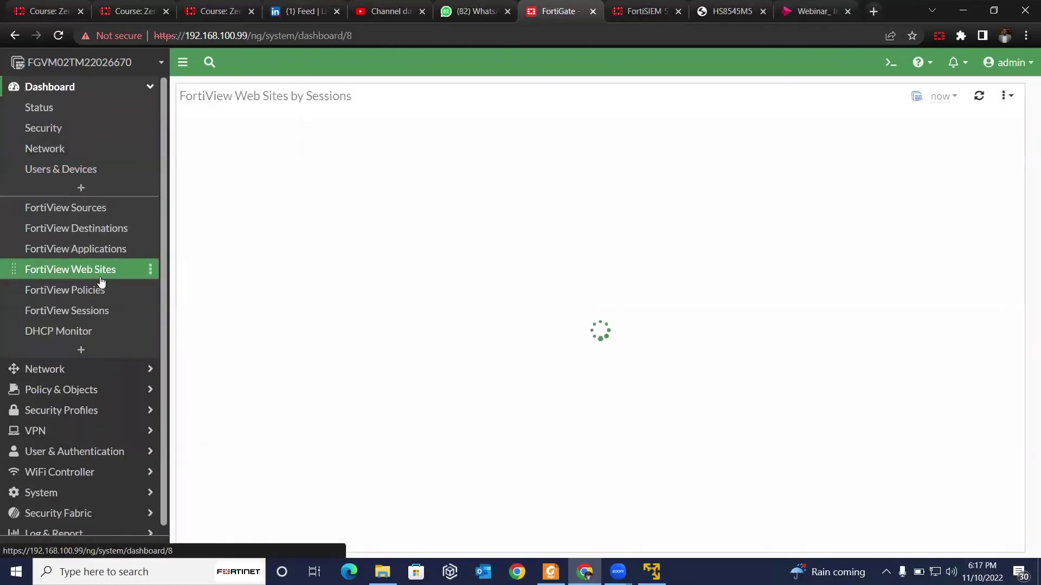
pyautogui.click(979, 96)
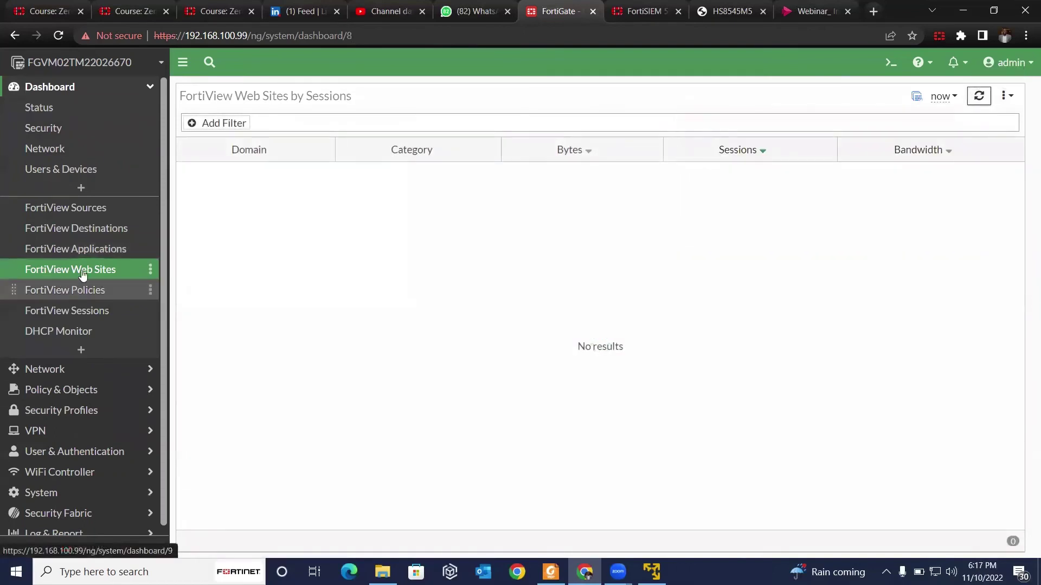
pyautogui.click(93, 250)
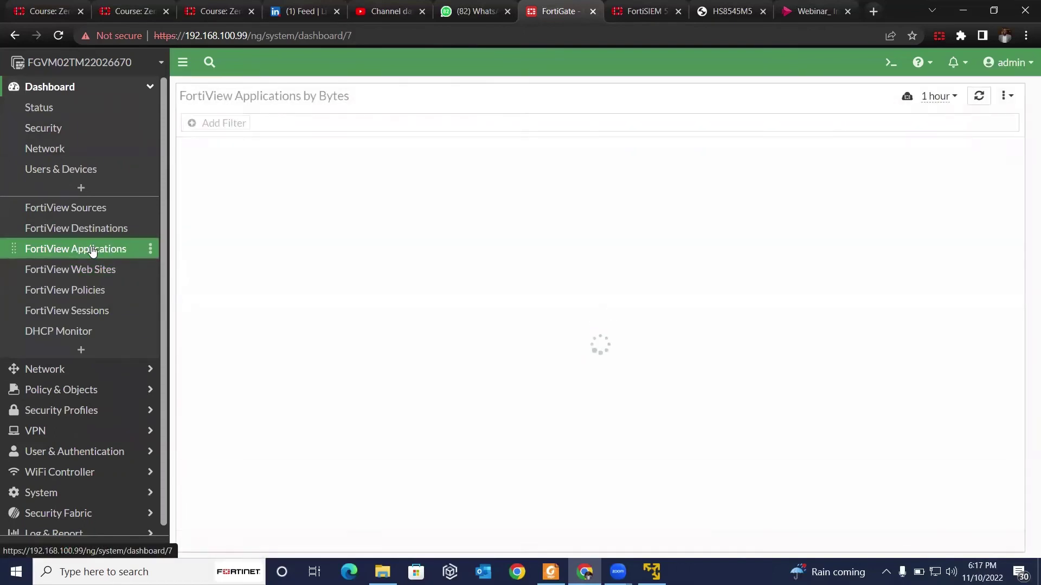
# - Switch Applications by Bytes to 'now' and refresh, listing 17 apps led by SSL_TLSv1.2
pyautogui.click(938, 96)
pyautogui.click(948, 115)
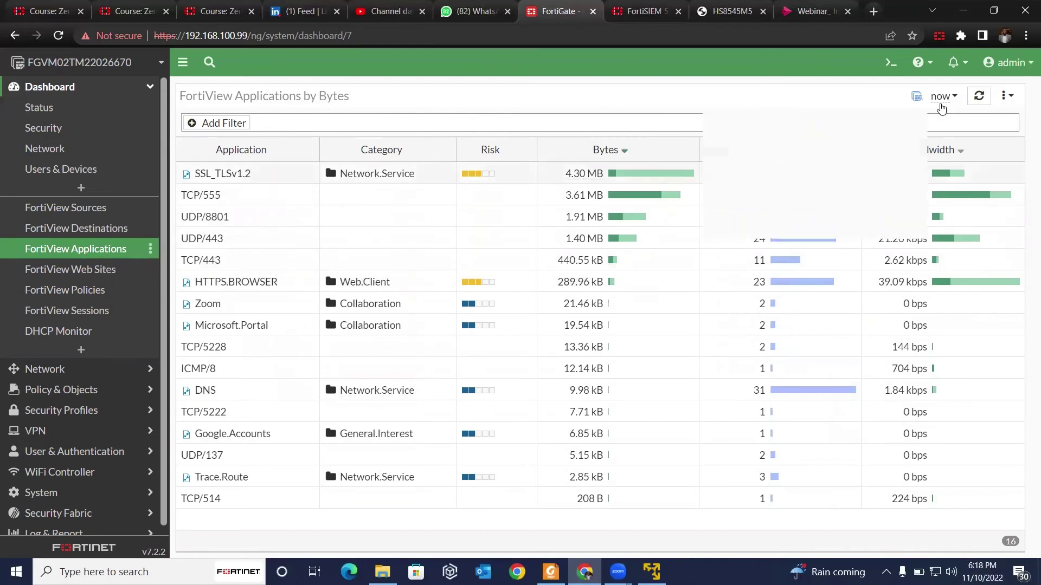
pyautogui.click(978, 96)
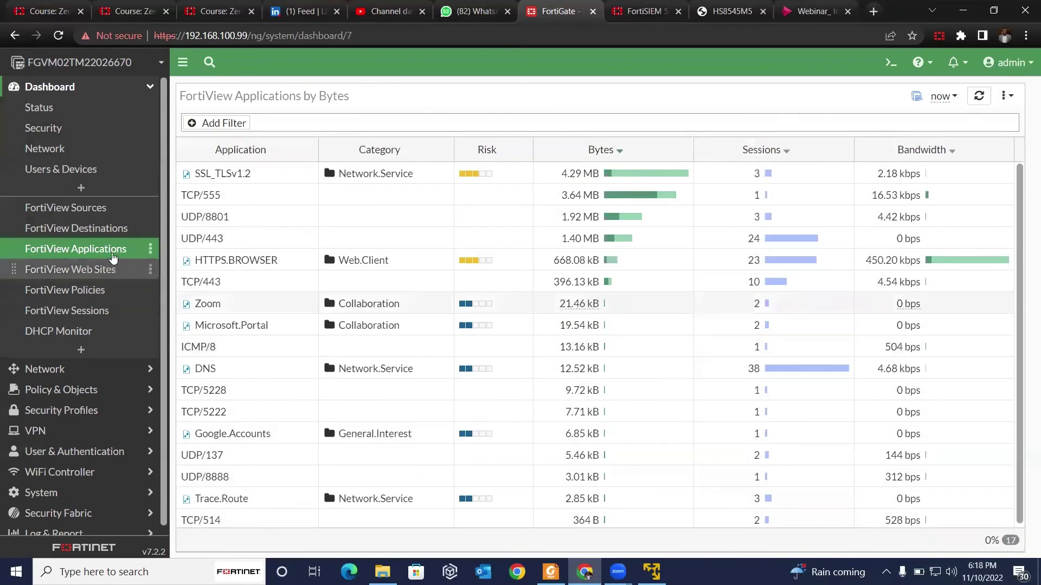
pyautogui.click(111, 229)
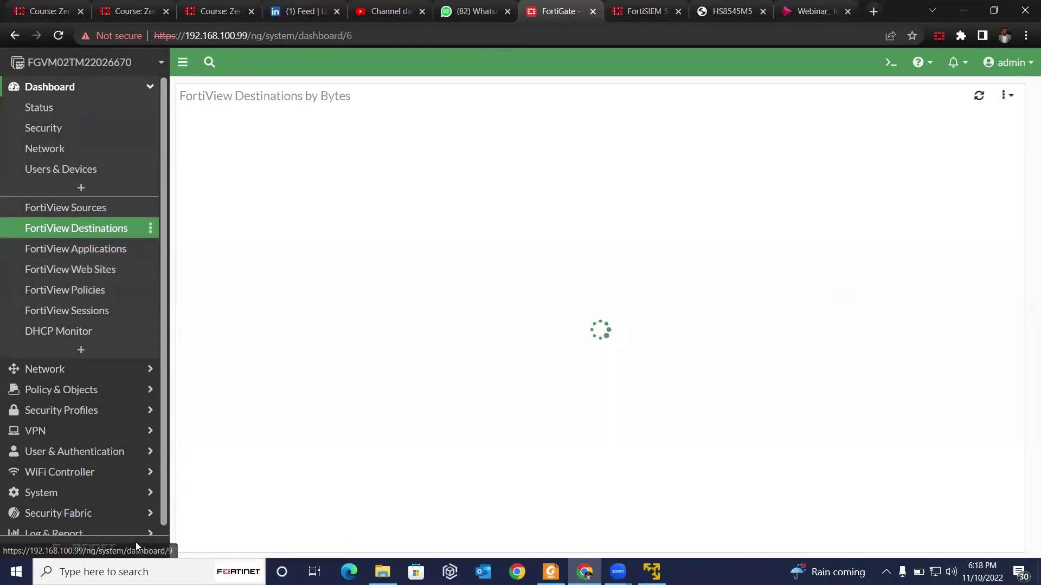
pyautogui.click(939, 96)
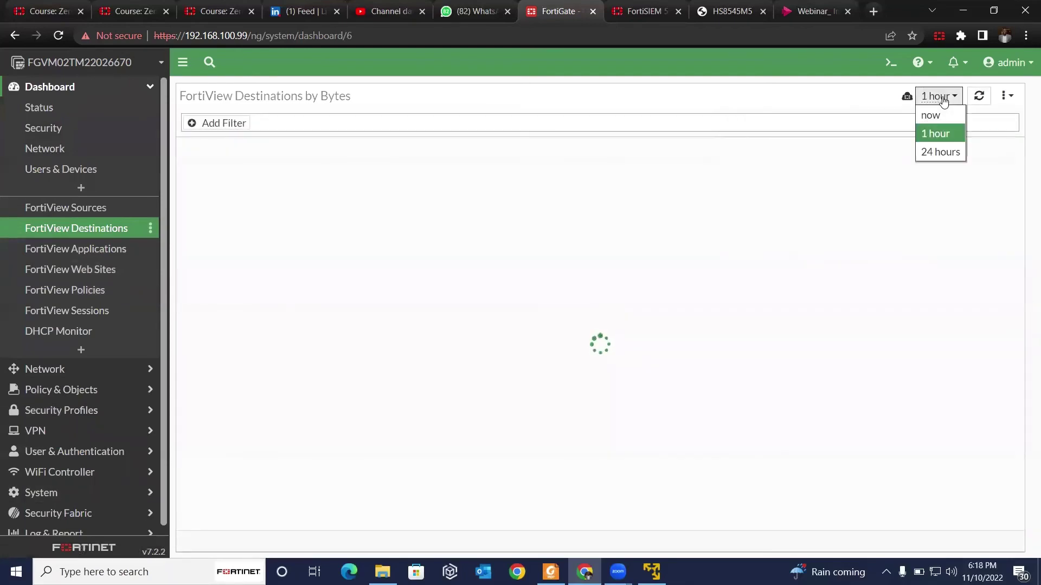
pyautogui.click(939, 97)
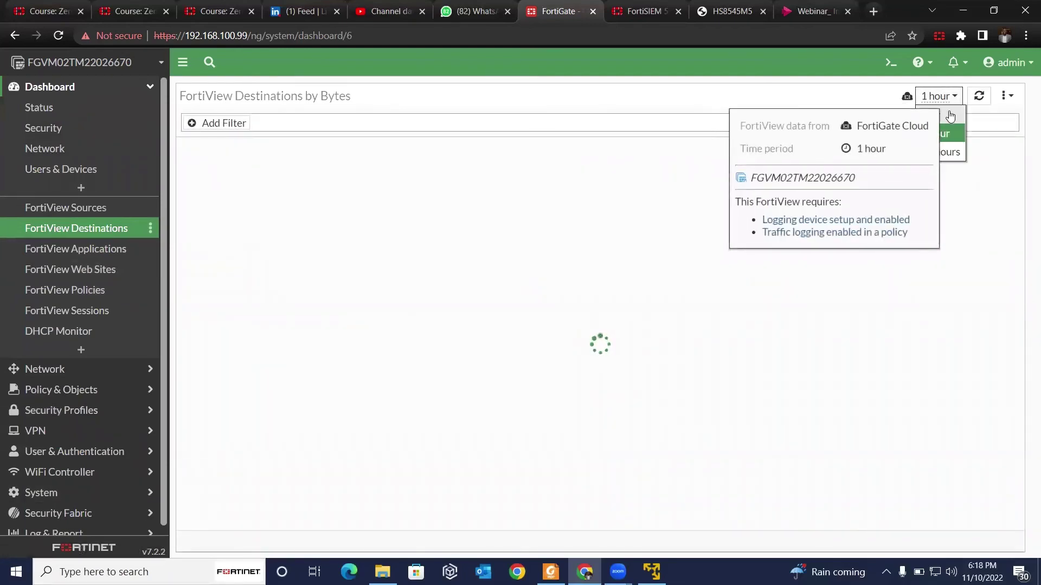
pyautogui.click(946, 120)
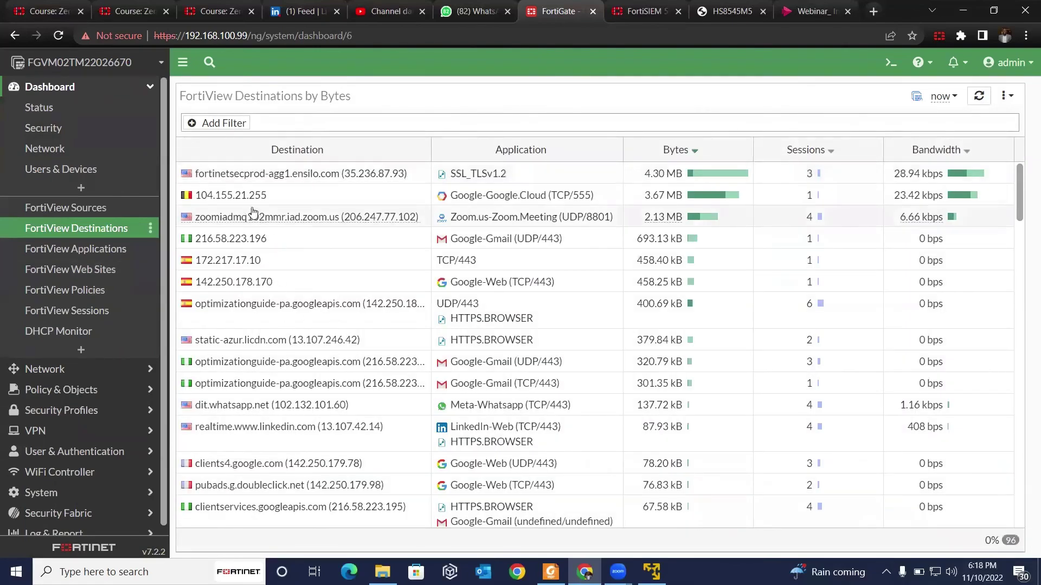
pyautogui.scroll(-1, 270, 211)
pyautogui.scroll(-2, 269, 211)
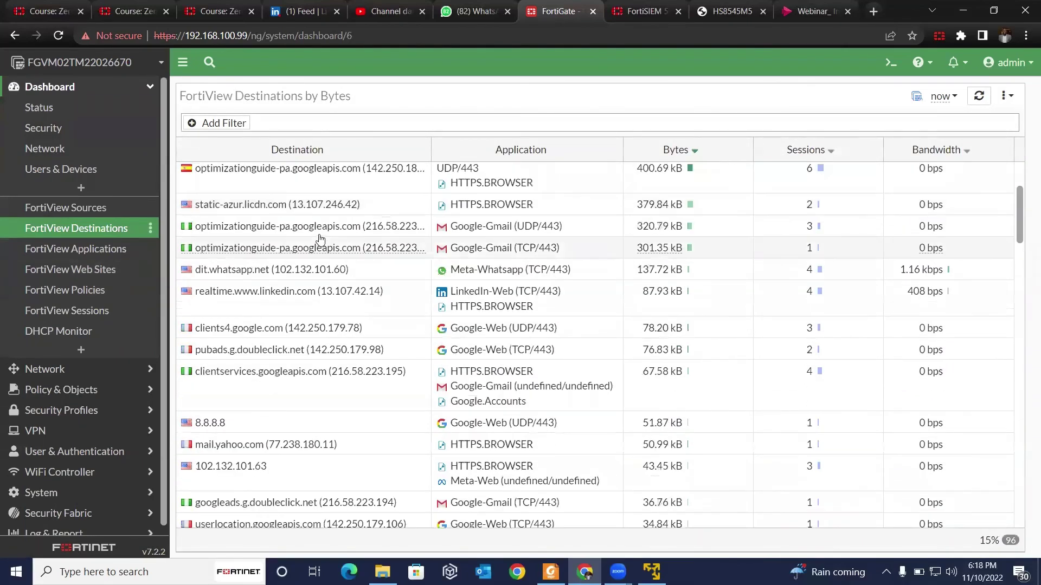
pyautogui.scroll(-3, 480, 201)
pyautogui.scroll(-20, 479, 202)
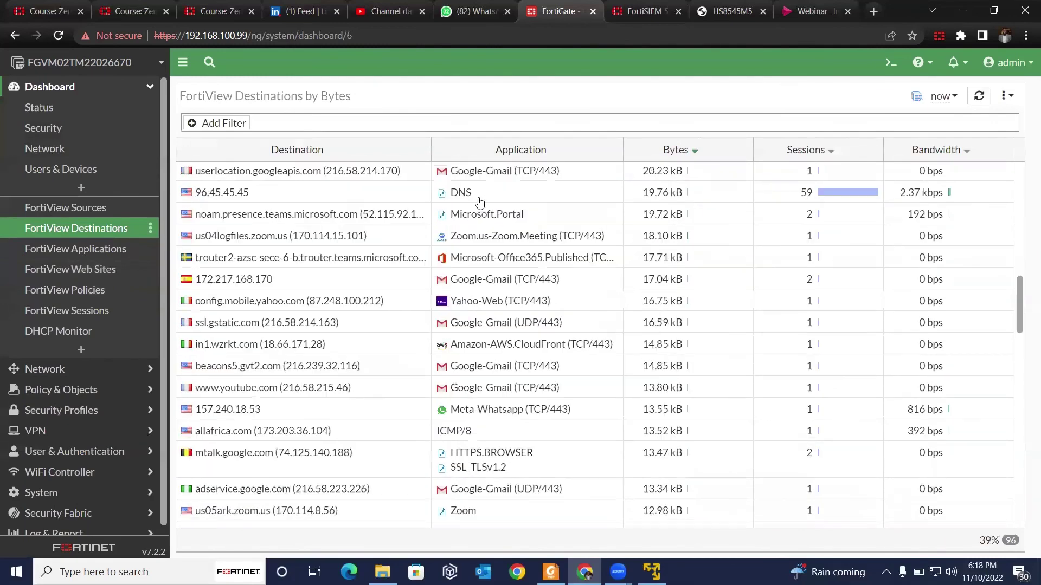
pyautogui.scroll(-6, 480, 201)
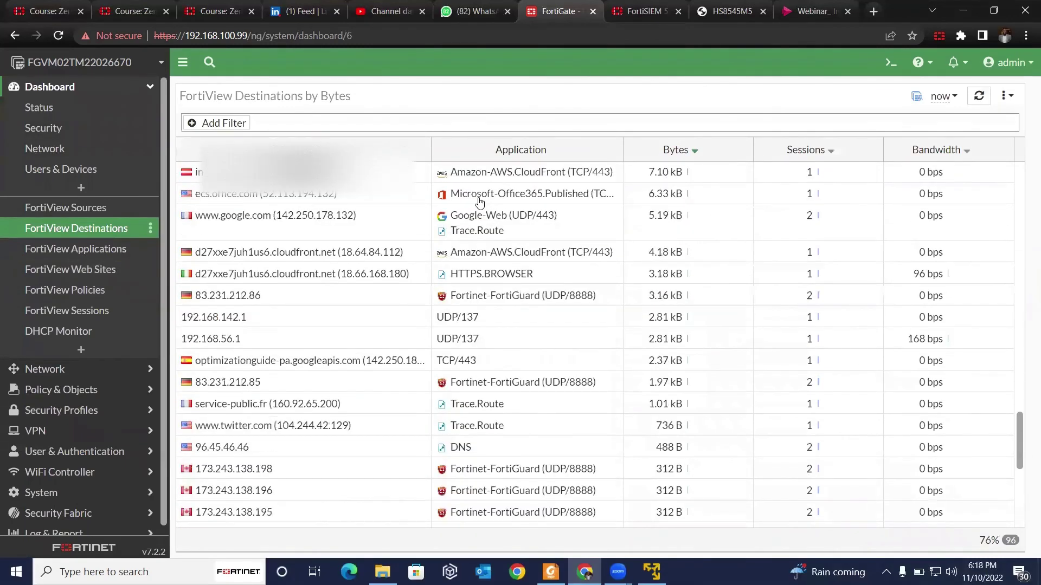
pyautogui.scroll(-3, 479, 201)
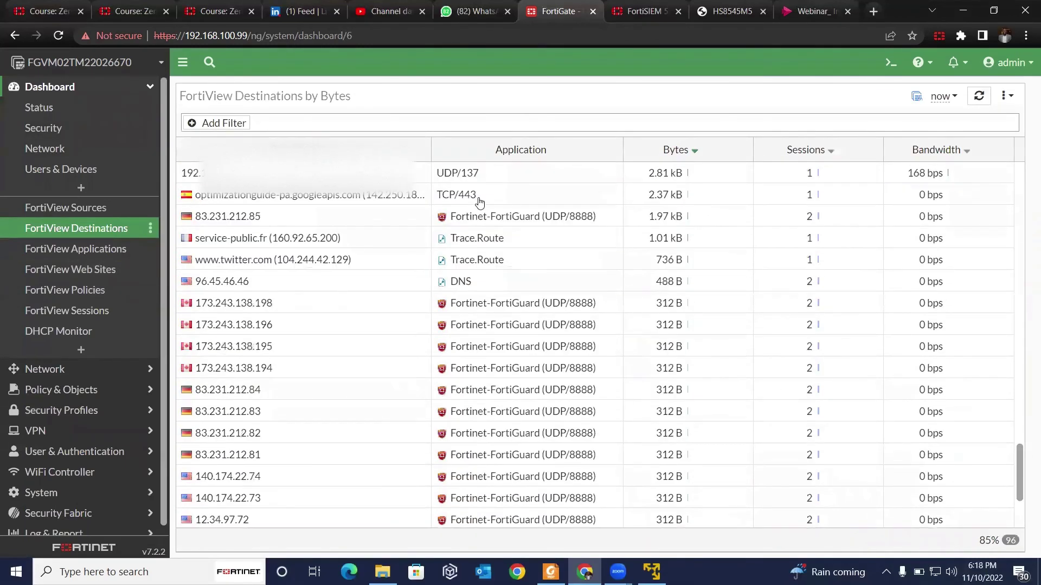
pyautogui.scroll(11, 241, 227)
pyautogui.scroll(4, 240, 228)
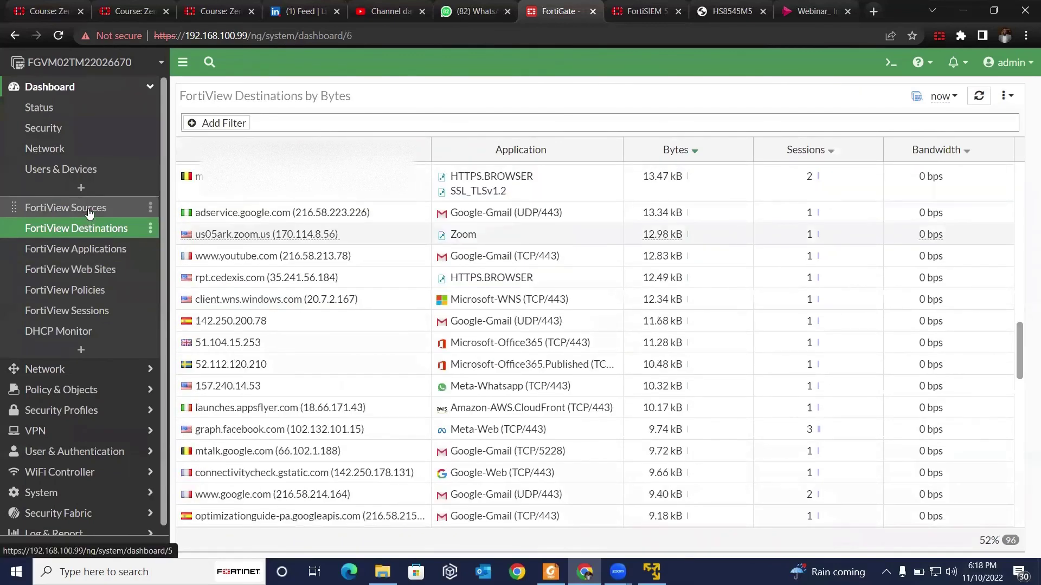
# - View FortiView Sources for 'now', check Web Sites, then return to the Status dashboard
pyautogui.click(89, 213)
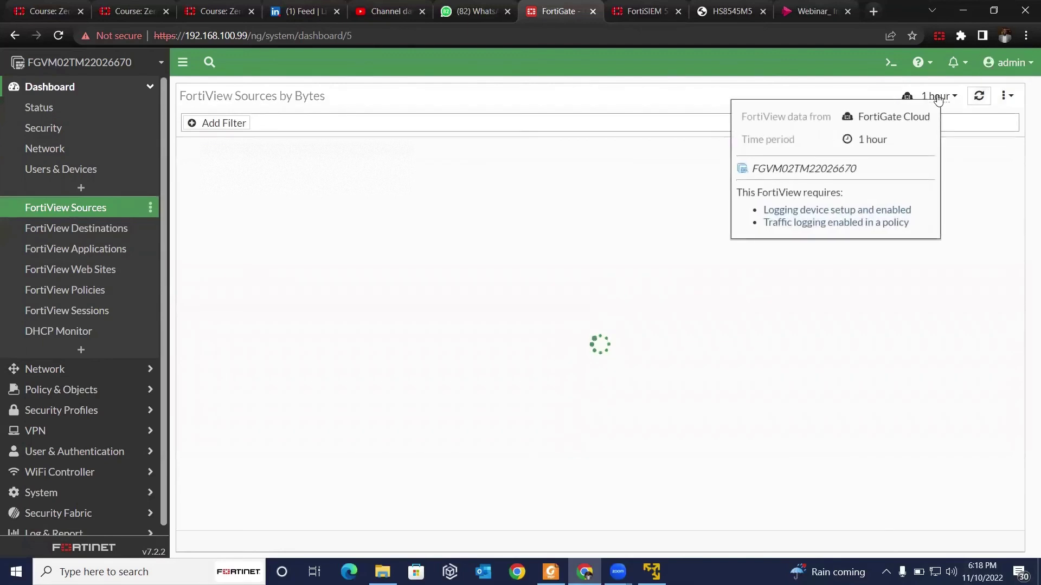
pyautogui.click(939, 96)
pyautogui.click(945, 115)
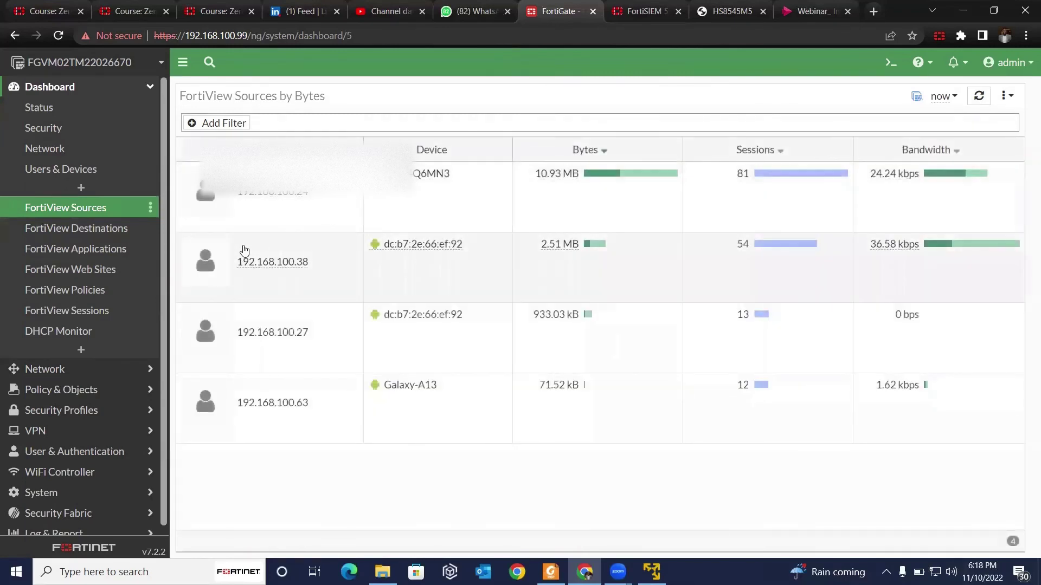
pyautogui.click(98, 271)
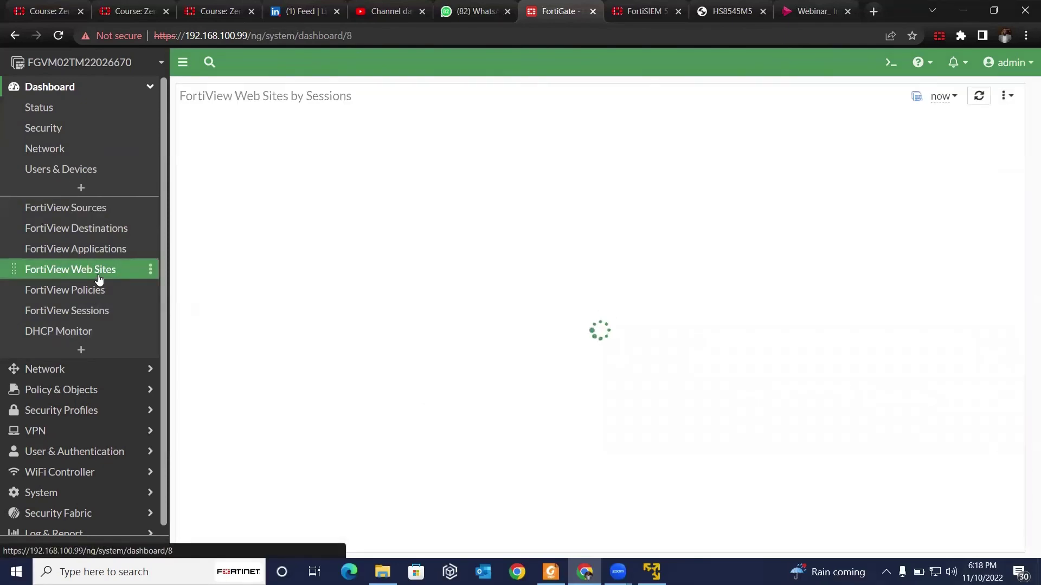
pyautogui.click(98, 107)
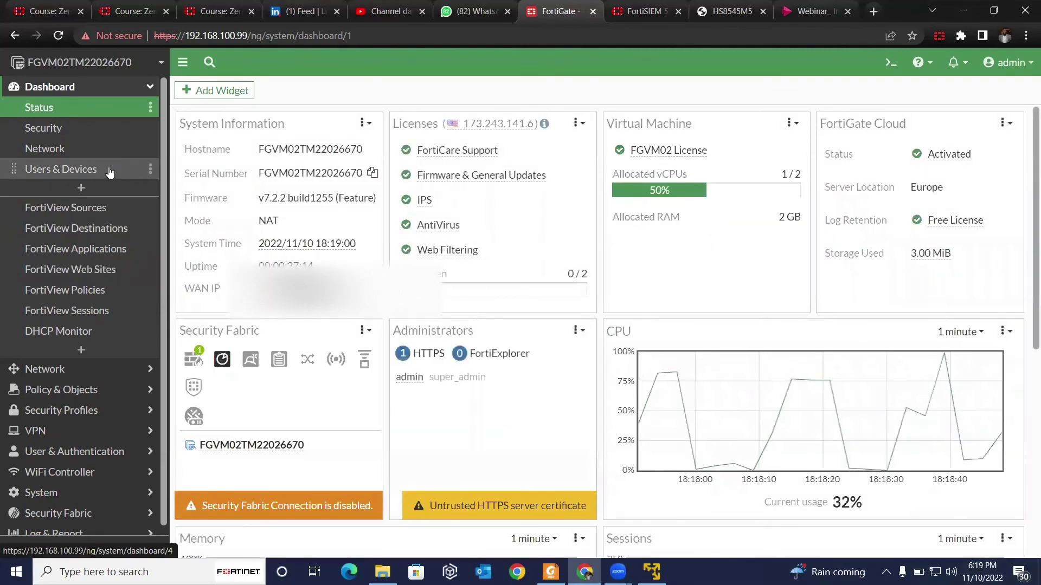
# - Inspect the Lan-Internet firewall policy's source, then list the five shared traffic shapers
pyautogui.click(97, 88)
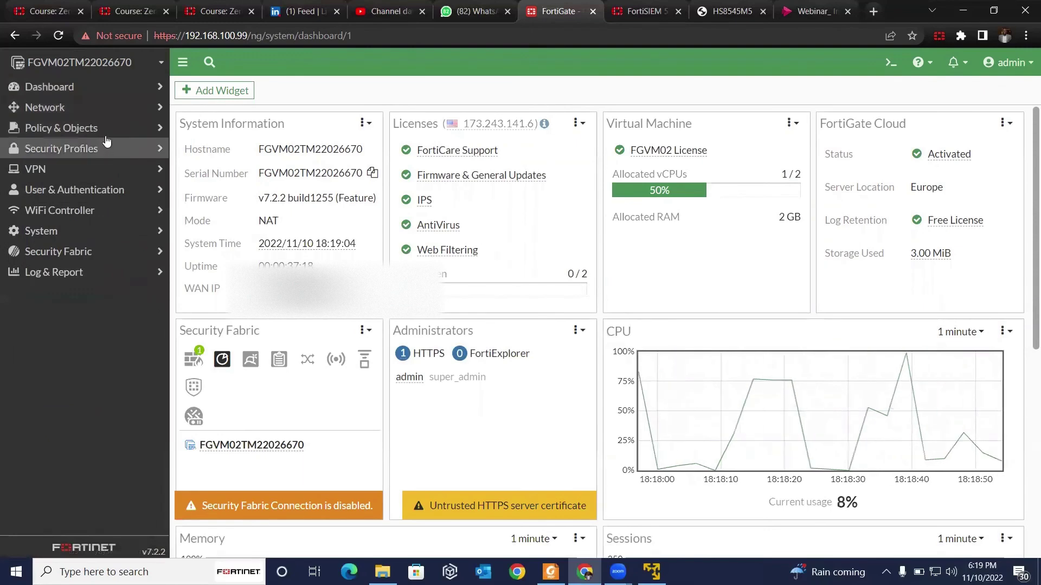
pyautogui.click(103, 128)
pyautogui.click(103, 149)
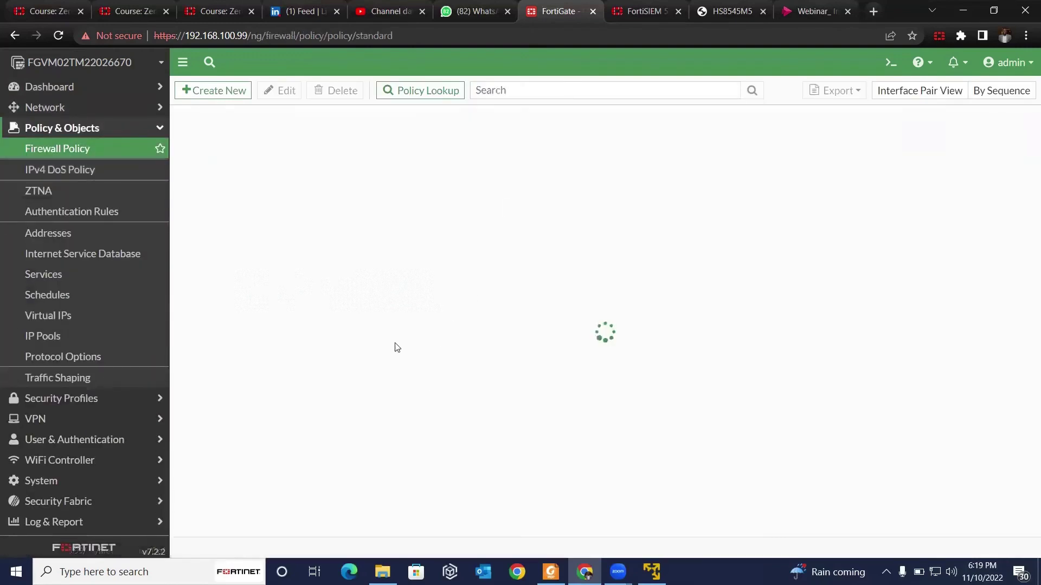
pyautogui.click(501, 183)
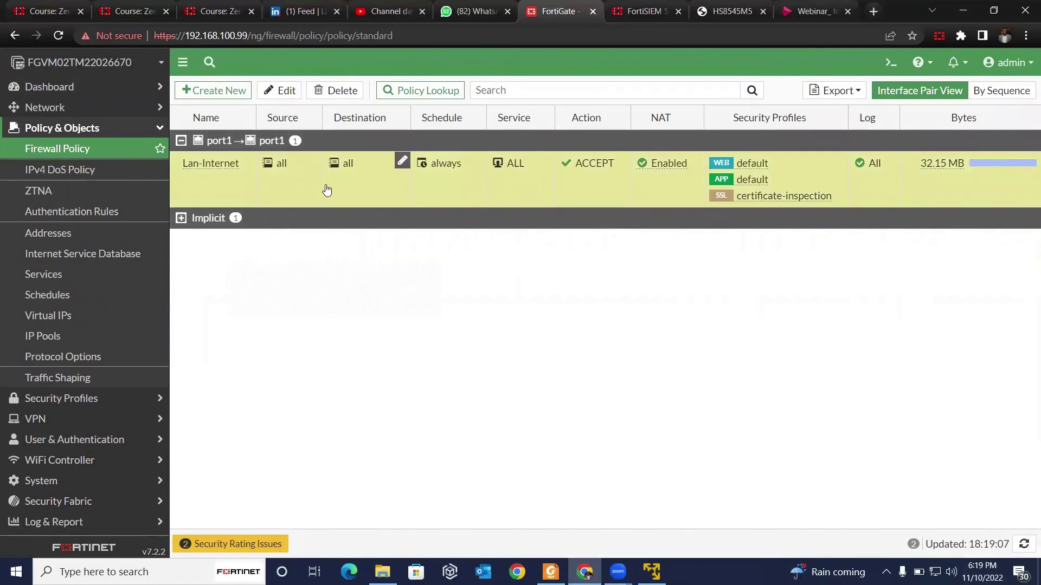
pyautogui.moveTo(271, 172)
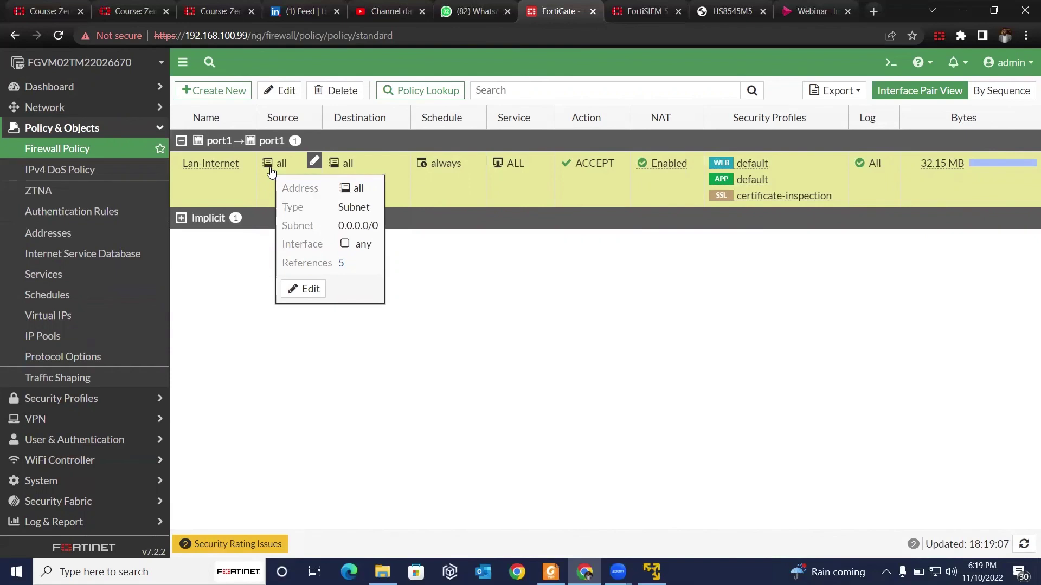
pyautogui.click(43, 378)
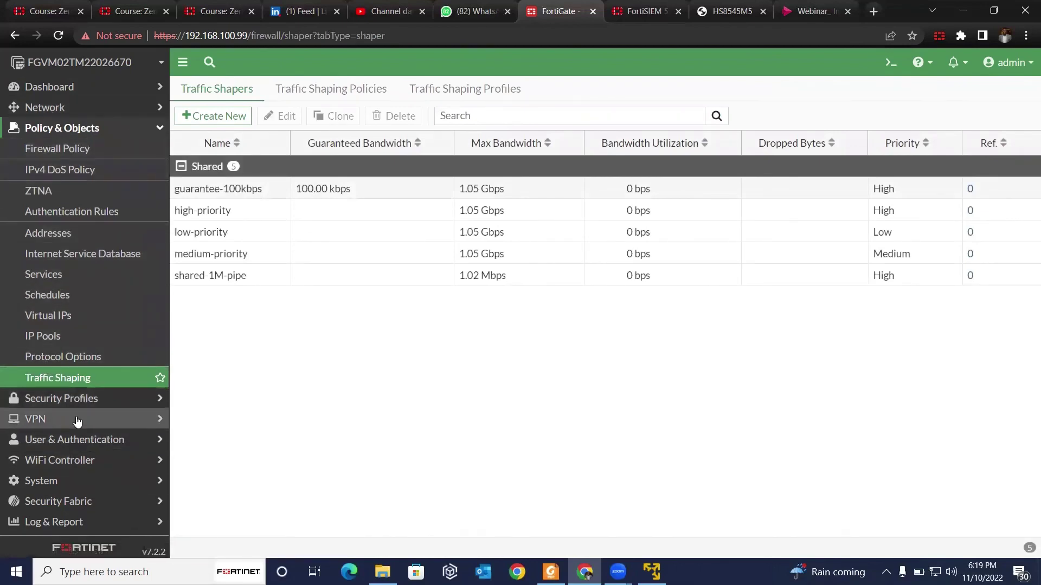
# - Open SD-WAN Zones and expand virtual-wan-link to reveal Member 1 with gateway 0.0.0.0, cost 0
pyautogui.click(91, 128)
pyautogui.click(91, 128)
pyautogui.click(45, 107)
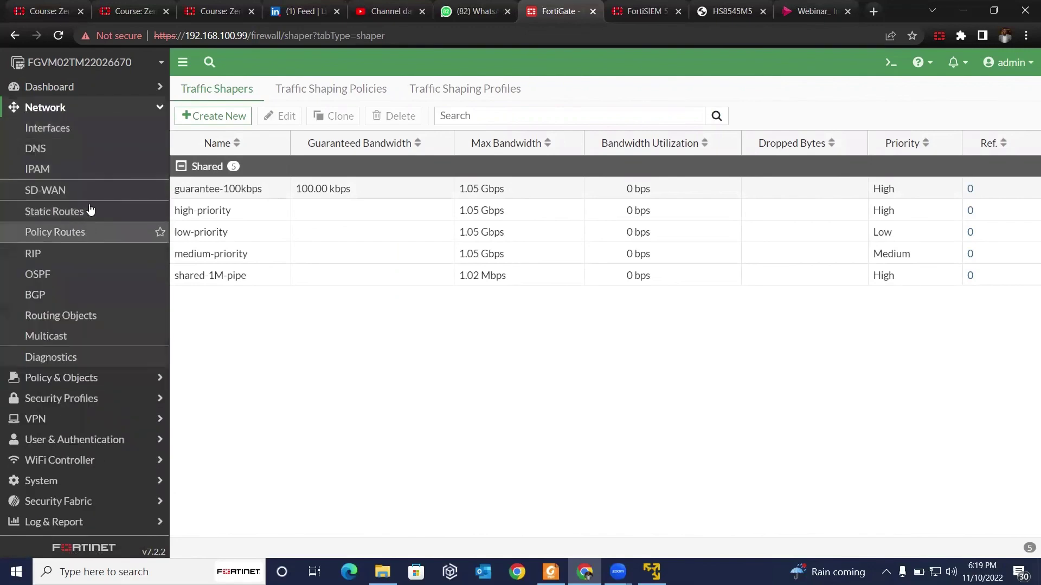
pyautogui.click(90, 202)
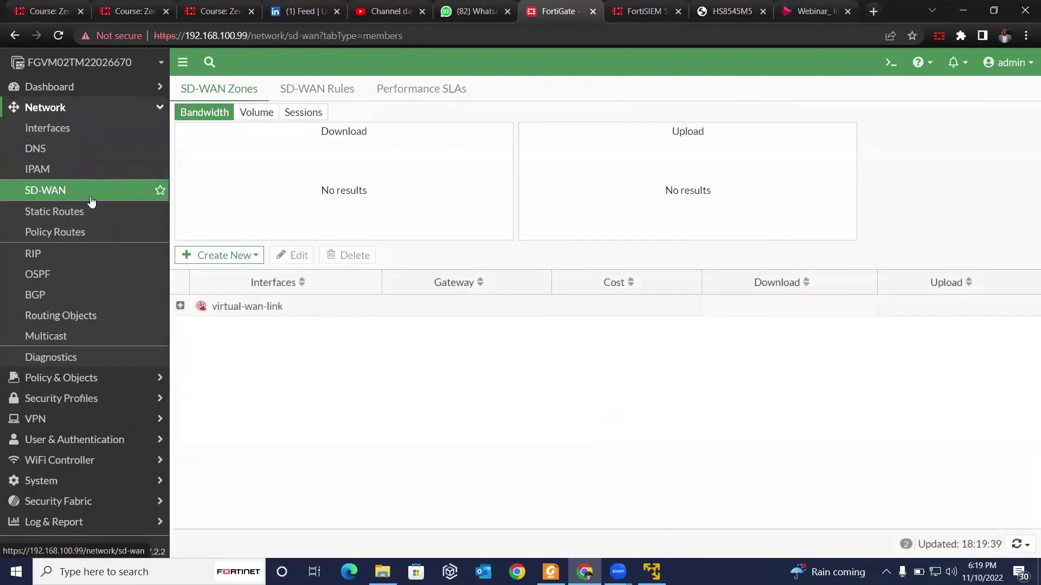
pyautogui.click(180, 308)
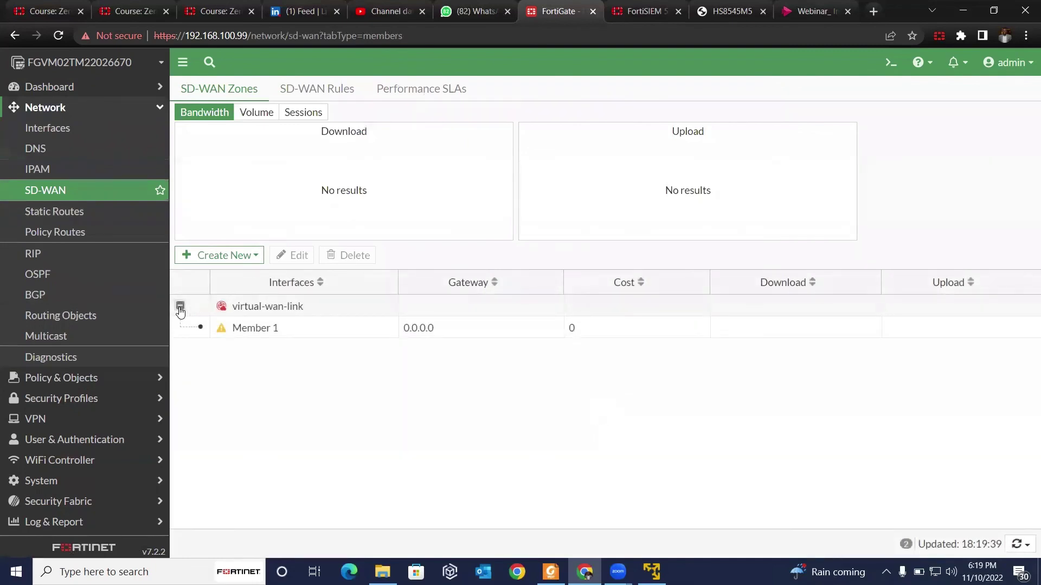
pyautogui.click(113, 108)
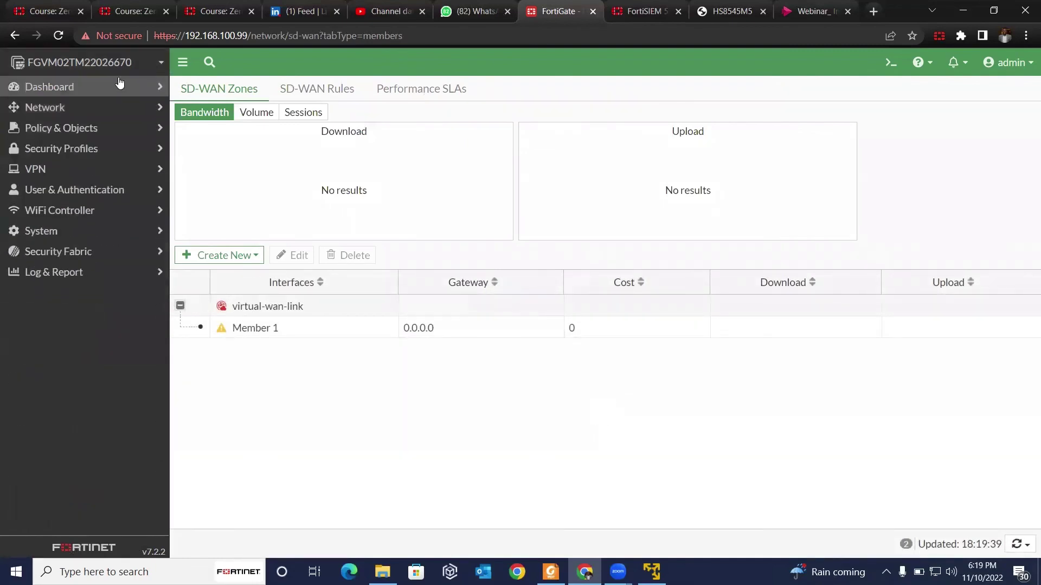
pyautogui.click(119, 84)
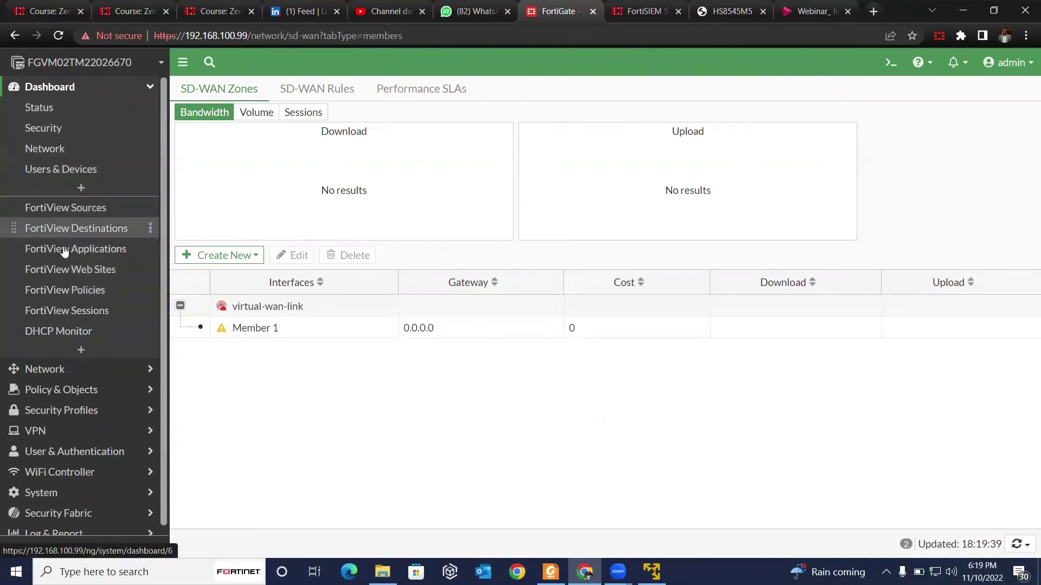
# - Check the DHCP Monitor, then scroll through the FortiView Sessions list
pyautogui.click(66, 336)
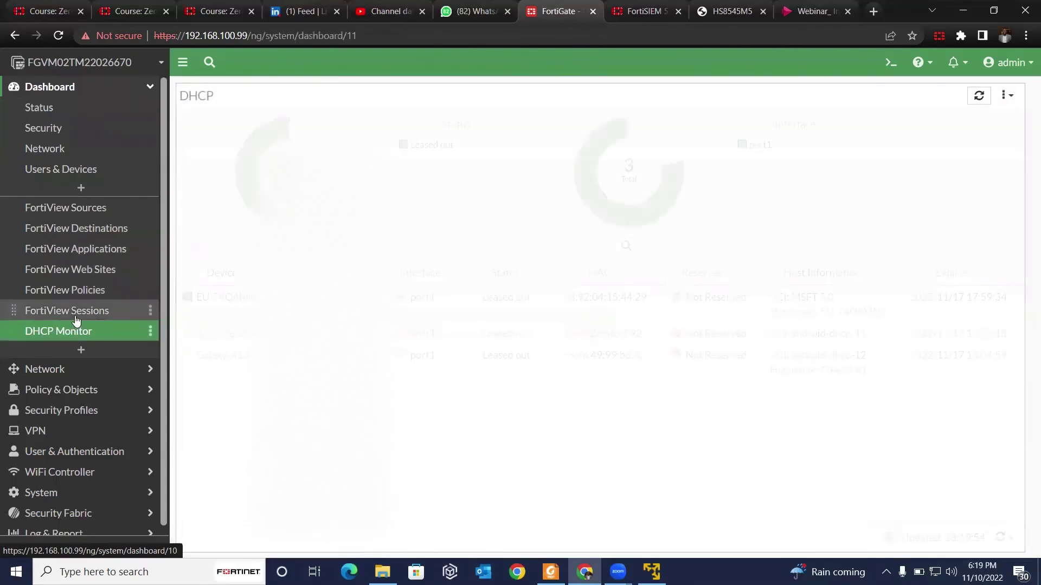
pyautogui.click(76, 317)
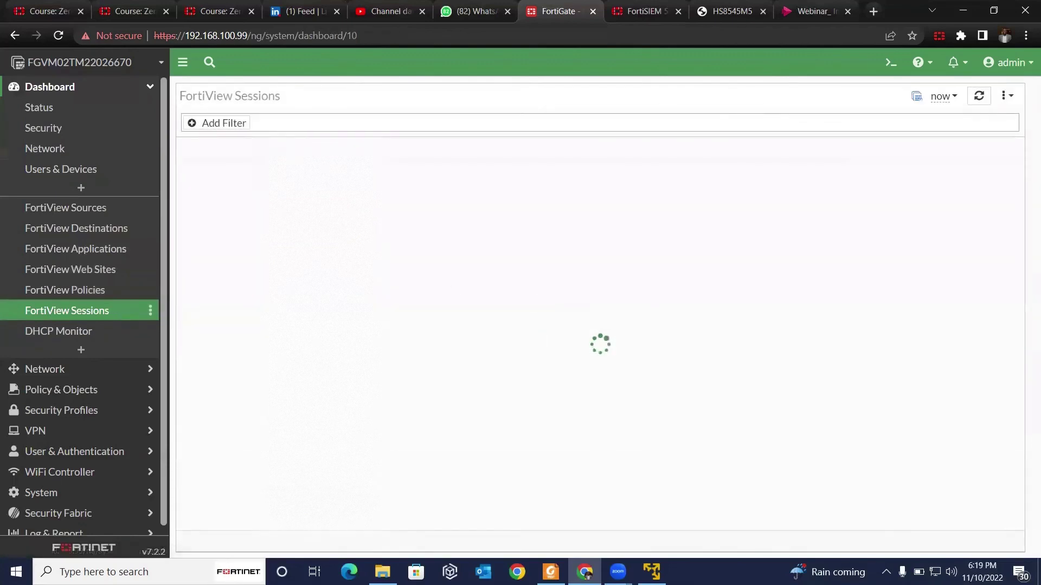
pyautogui.scroll(-2, 543, 215)
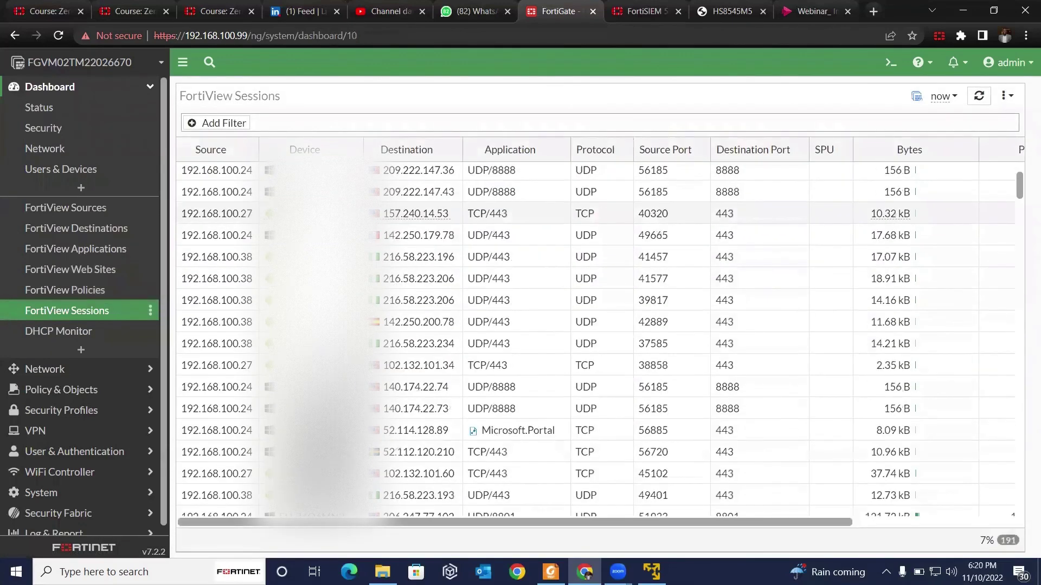
pyautogui.scroll(-3, 597, 336)
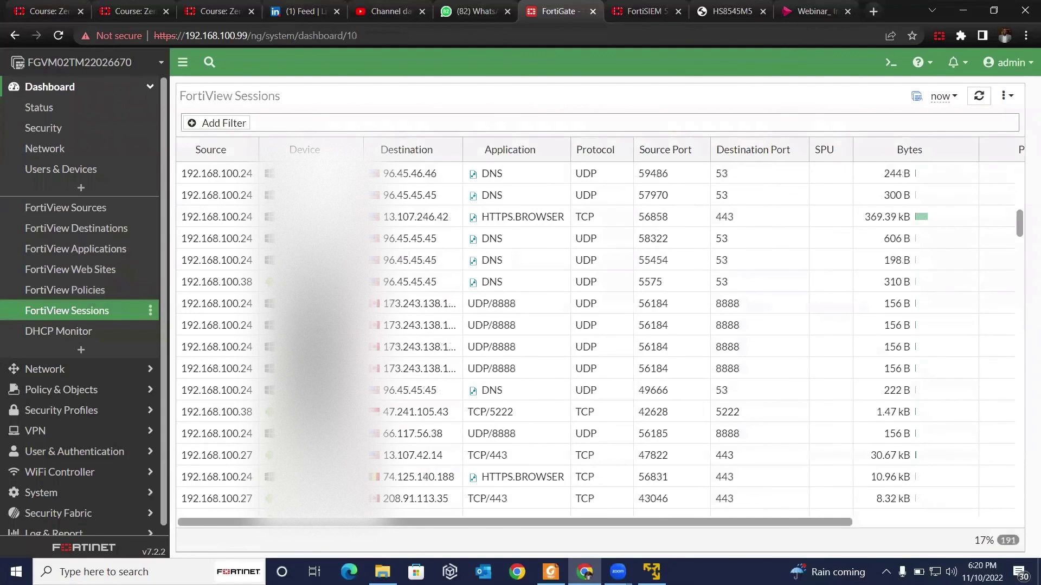
pyautogui.scroll(3, 596, 337)
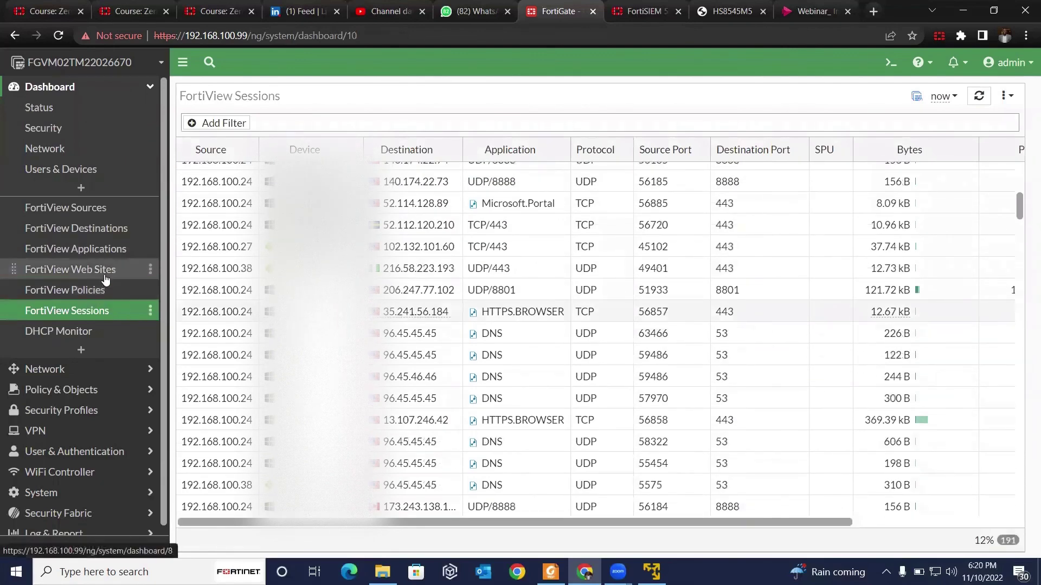
# - Refresh FortiView Web Sites, then bring up FortiView Sources by Bytes in real time
pyautogui.click(106, 278)
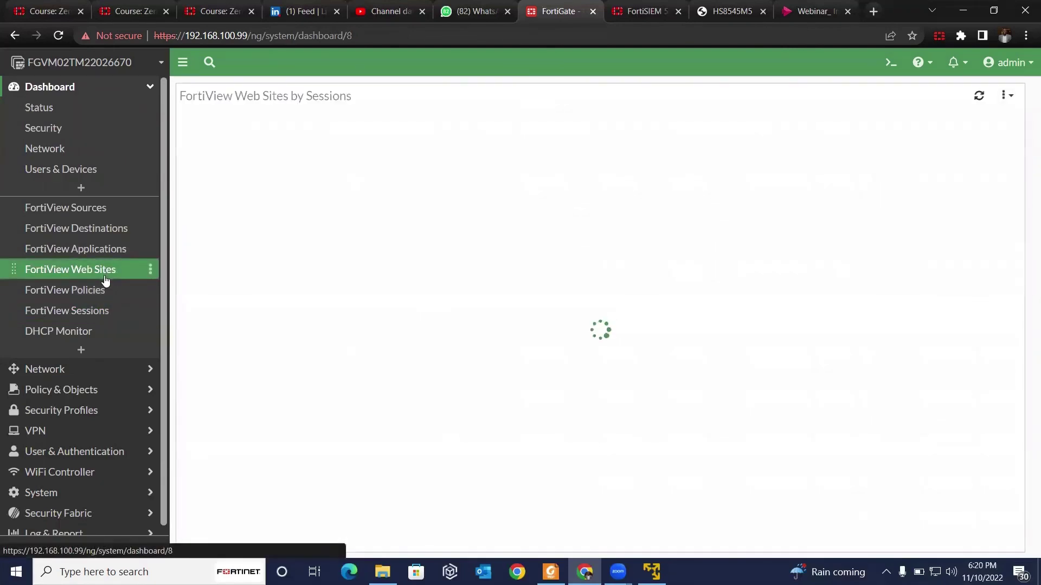
pyautogui.click(978, 96)
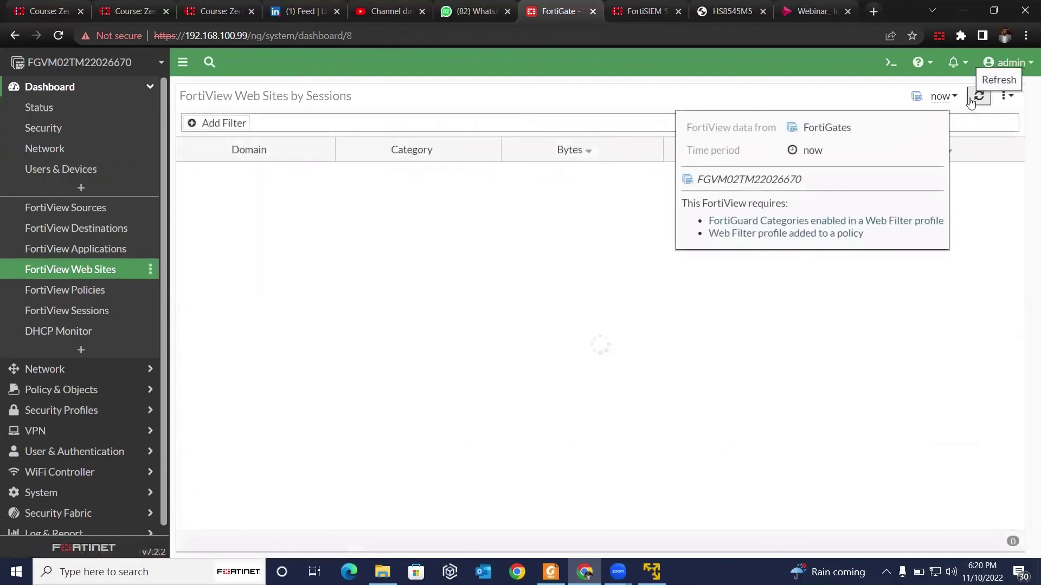
pyautogui.click(114, 206)
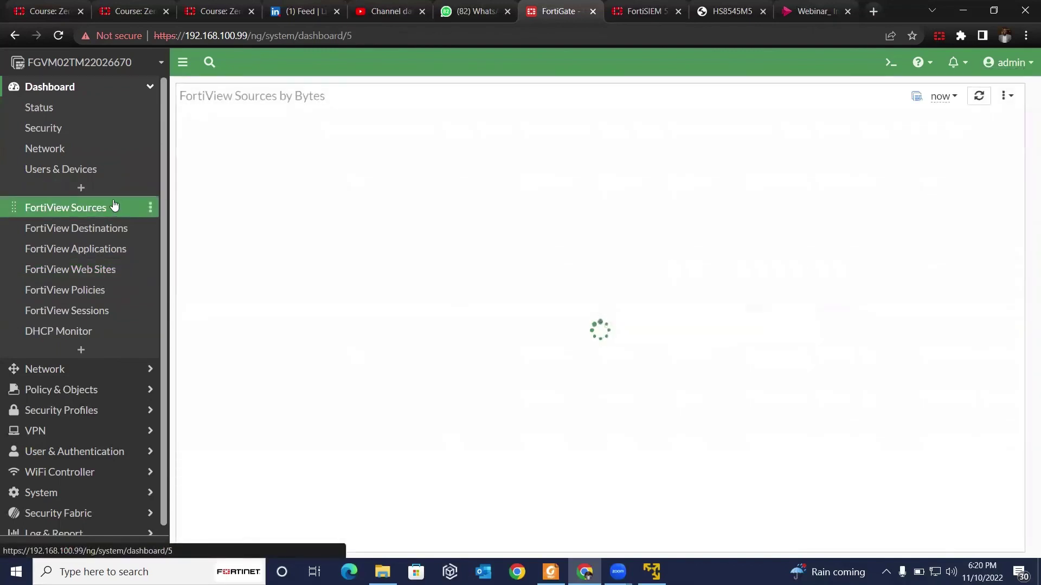